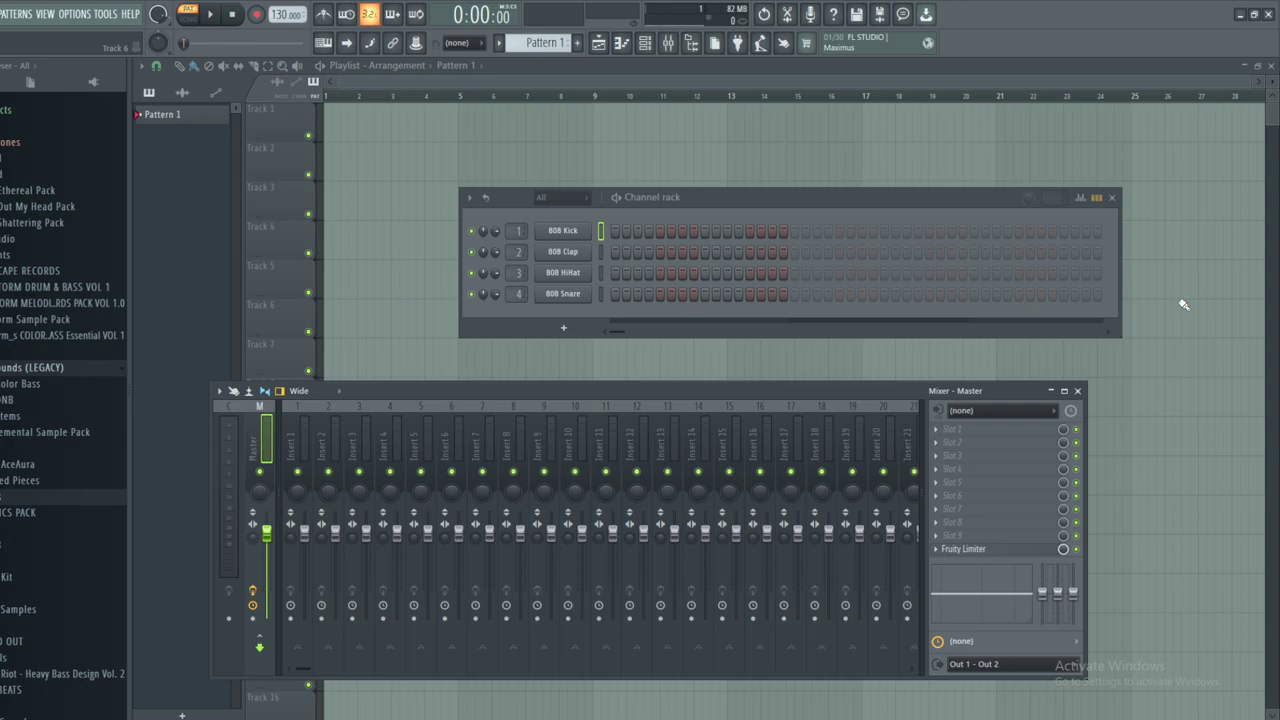
- Insert Sylenth1 as a new channel in the channel rack
right_click(590, 229)
mouse_move(660, 339)
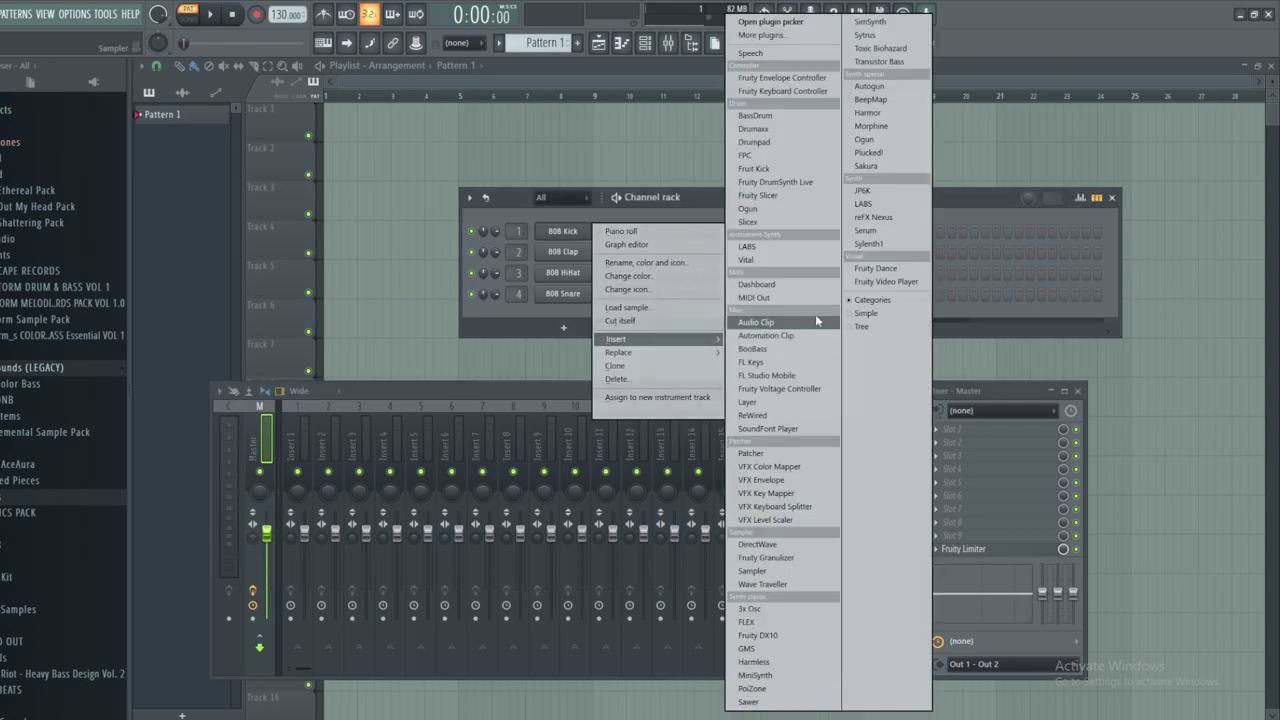
click(870, 244)
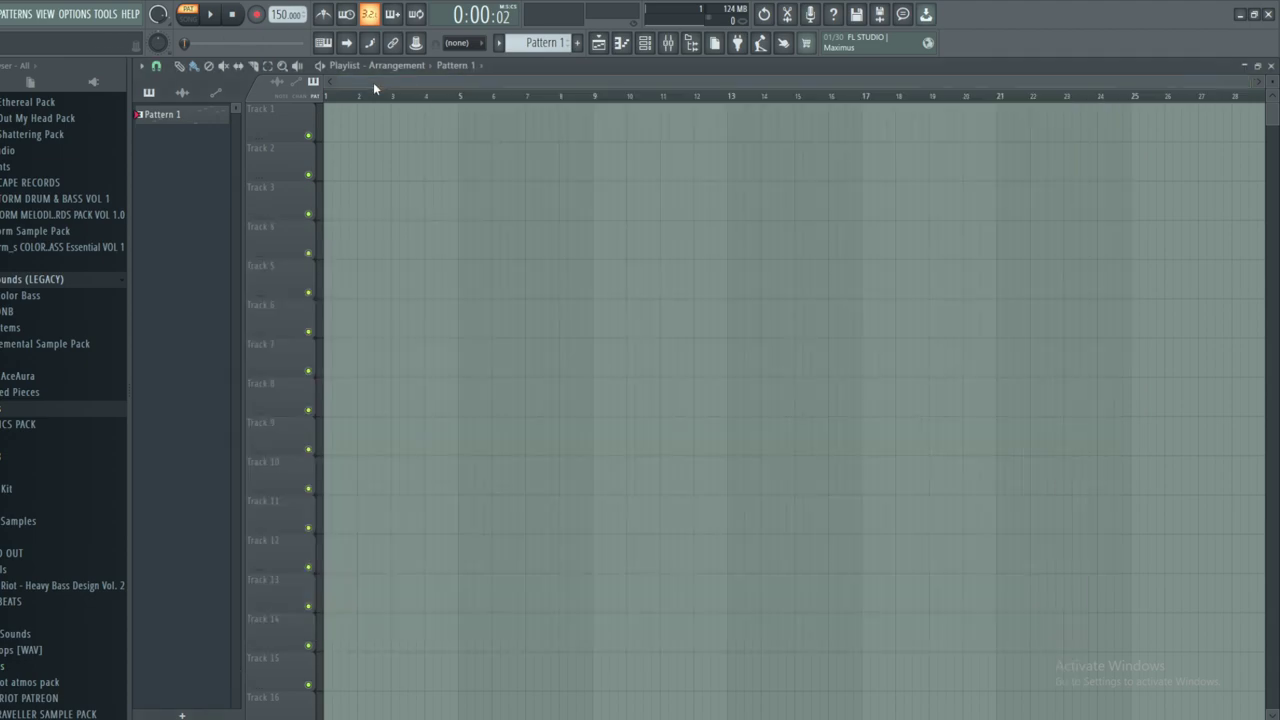
- Place Pattern 1 on Track 3 and the snowflakes piano loop at the start of Track 4
drag(160, 114, 340, 110)
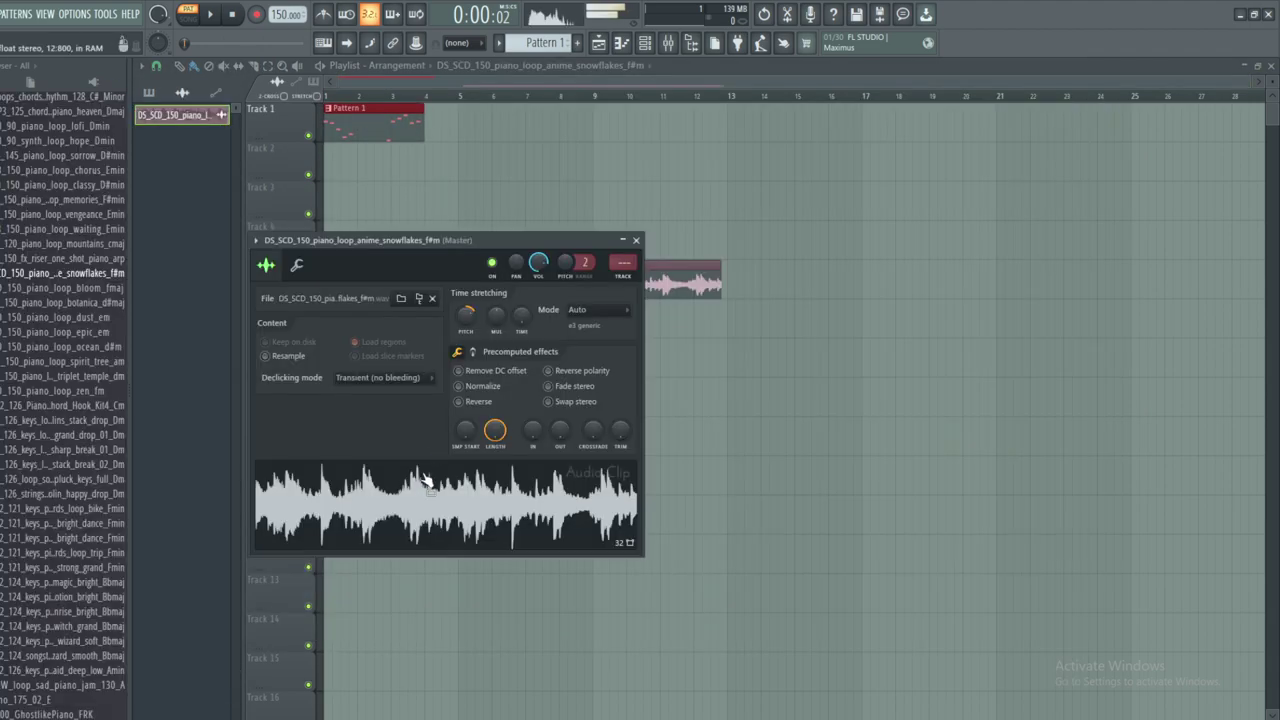
drag(680, 283, 291, 226)
drag(332, 112, 309, 190)
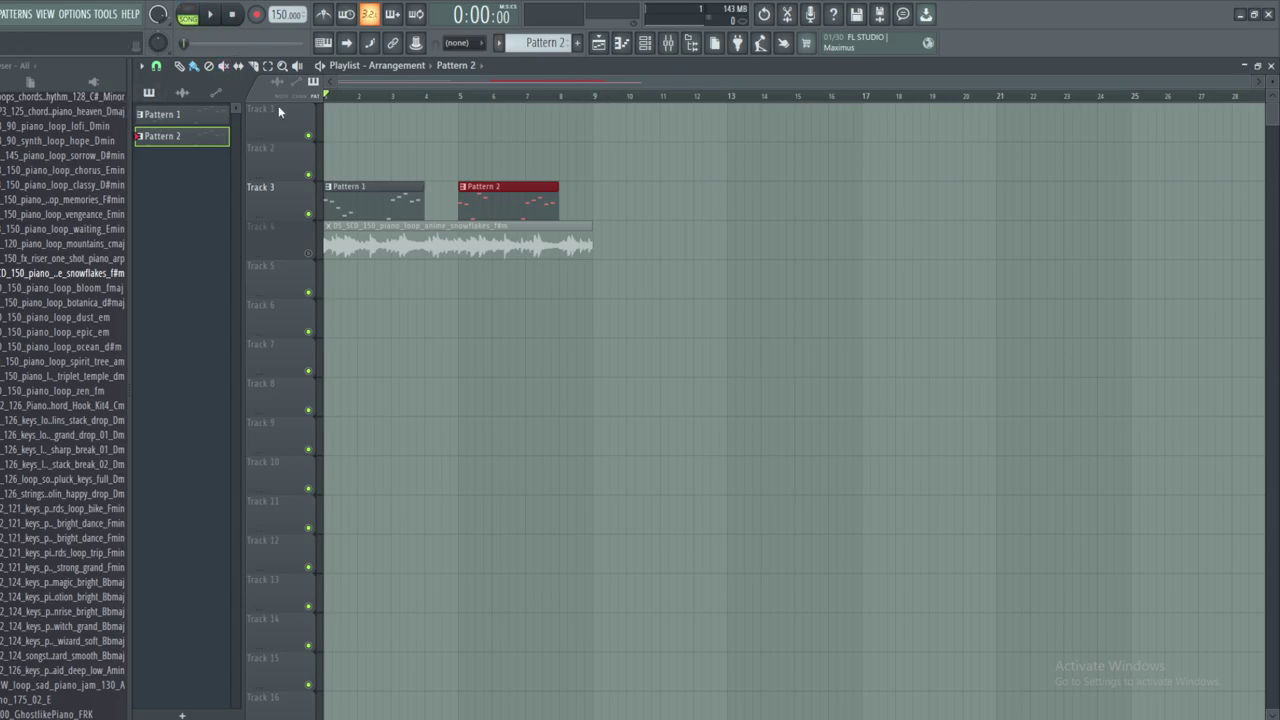
- Unmute the piano loop on Track 4, check its sample settings, and play the arrangement through
click(309, 253)
click(328, 226)
click(365, 264)
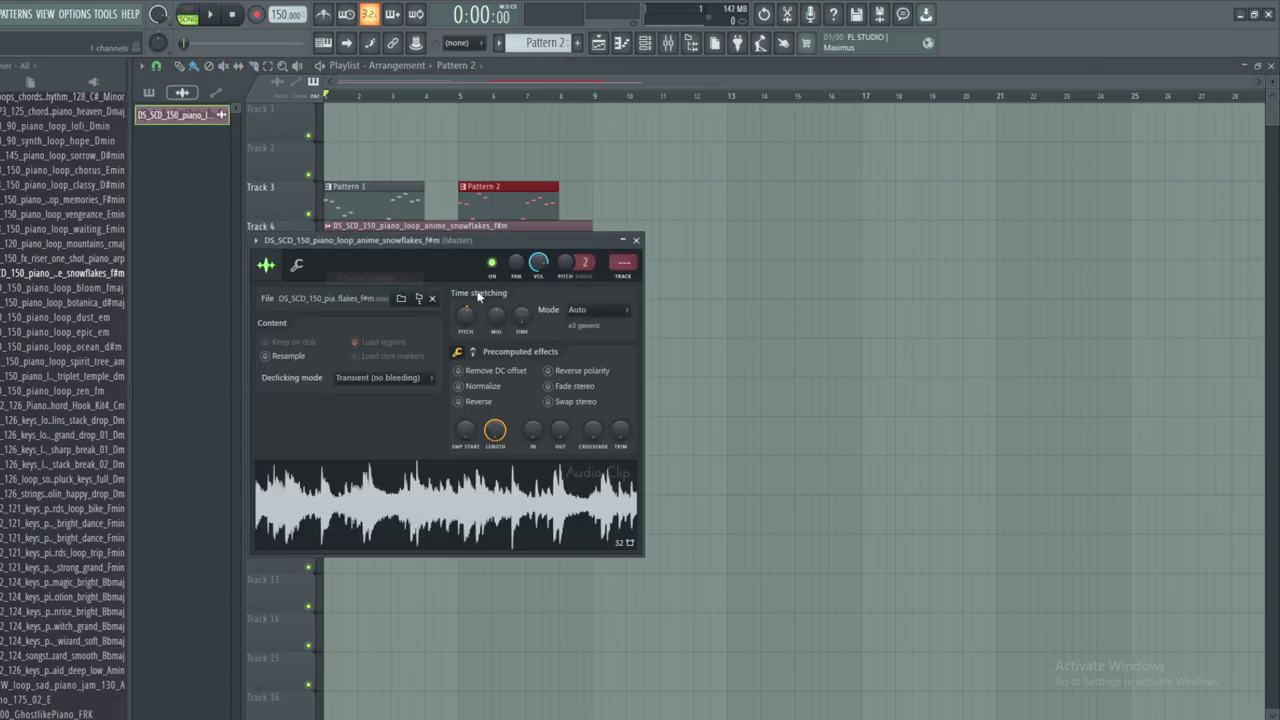
click(668, 42)
key(F12)
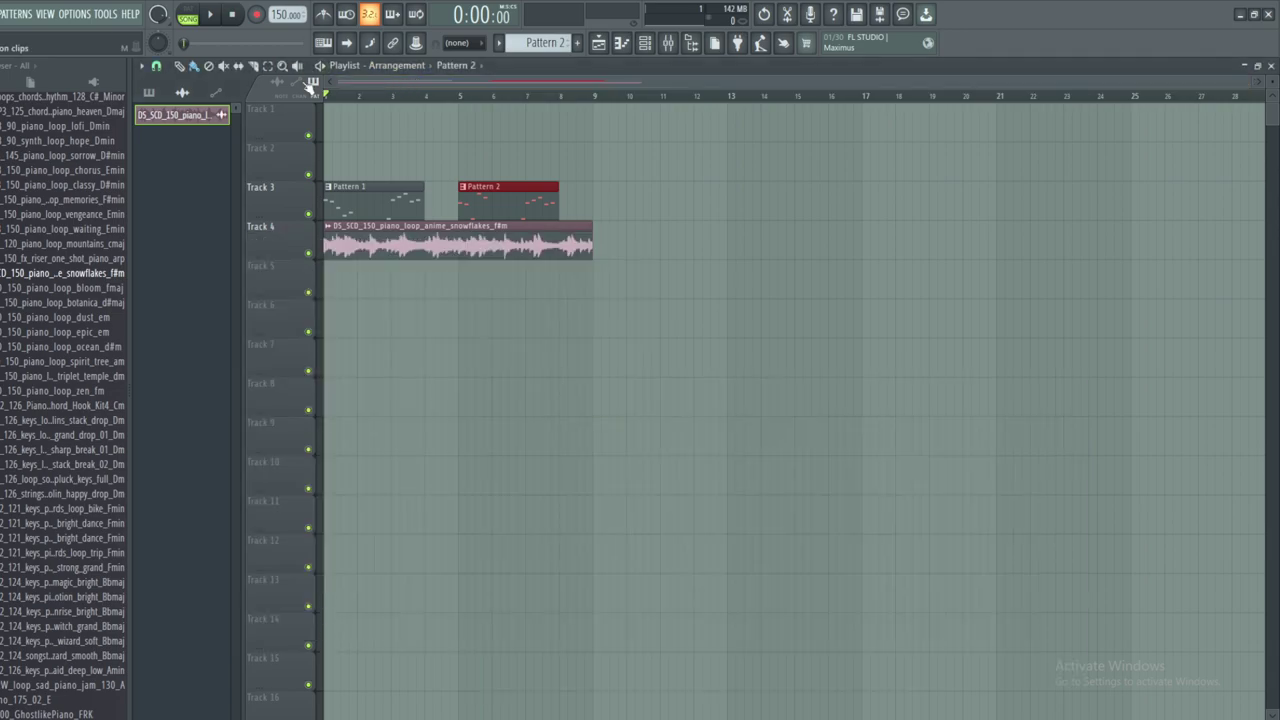
click(214, 14)
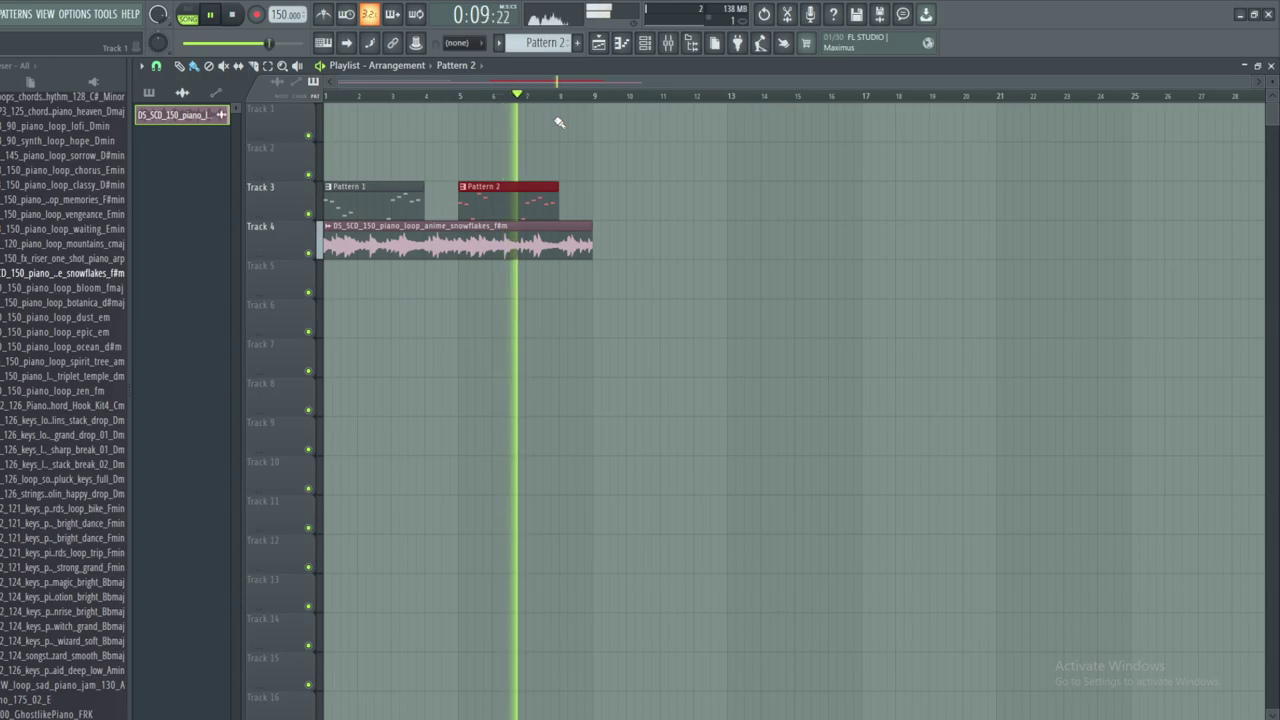
click(231, 14)
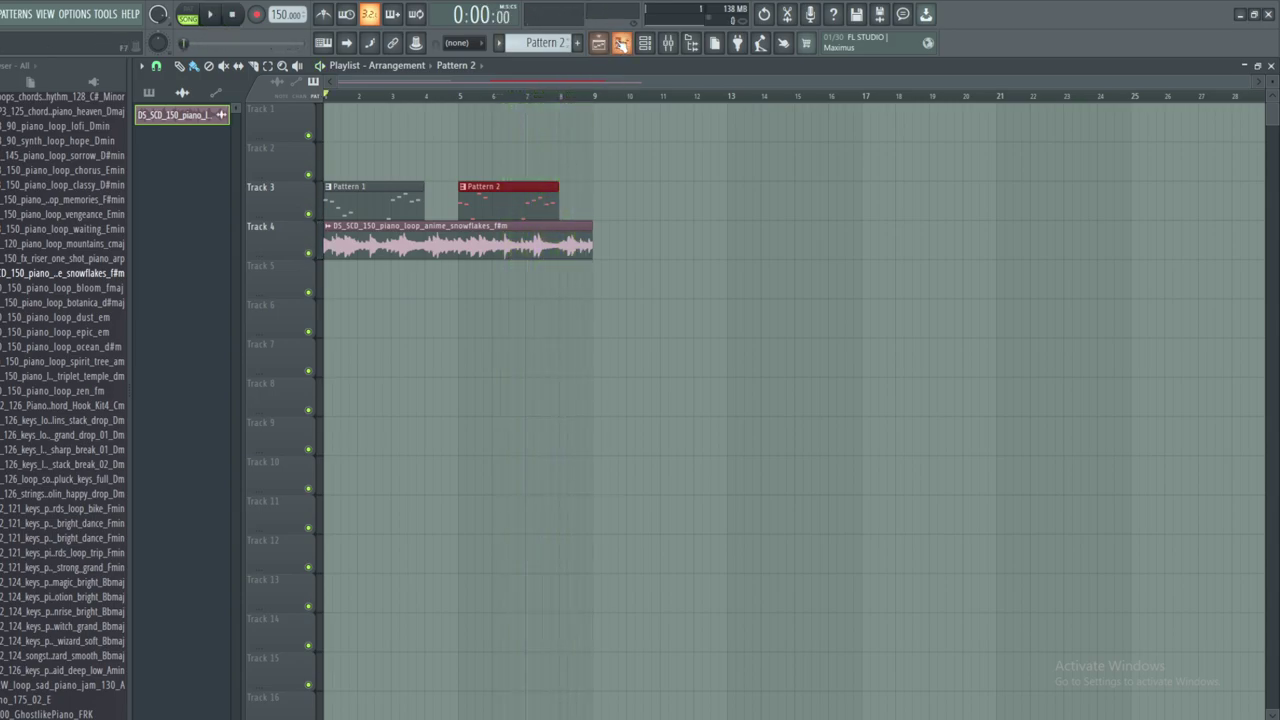
- Show all channels in the channel rack, then play and pause the arrangement
click(644, 42)
click(547, 197)
click(552, 214)
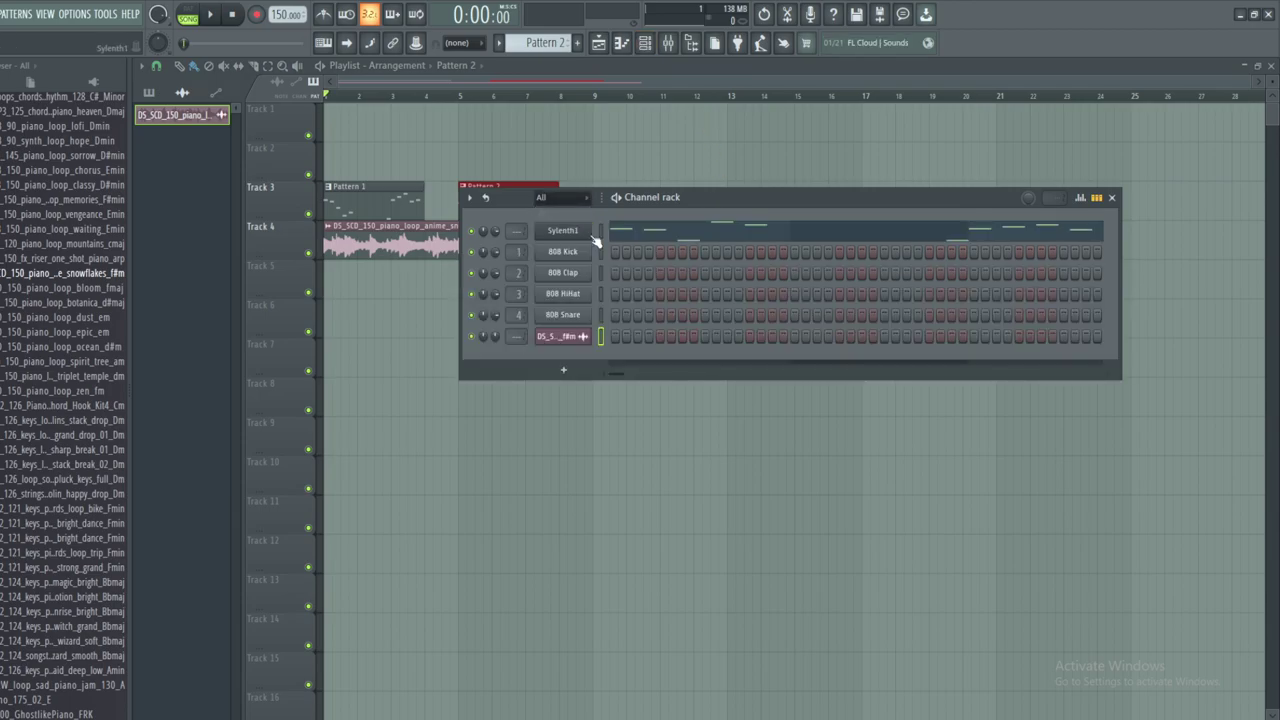
click(644, 42)
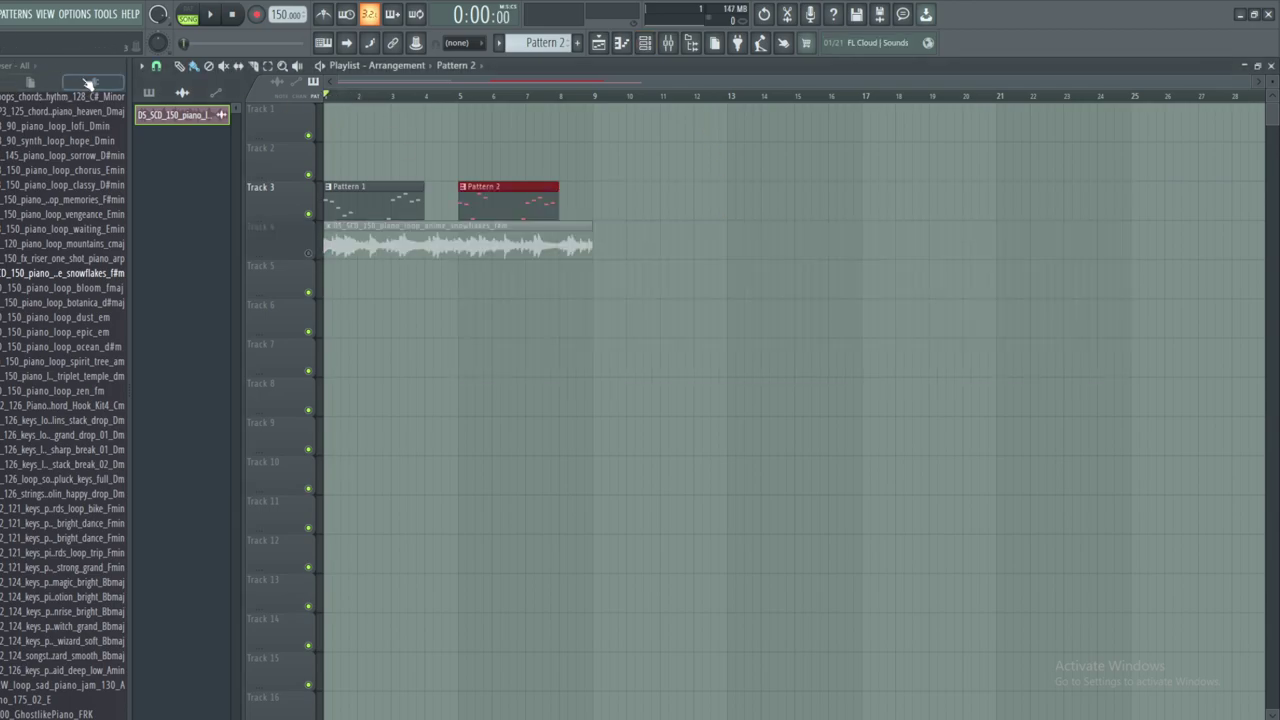
click(219, 18)
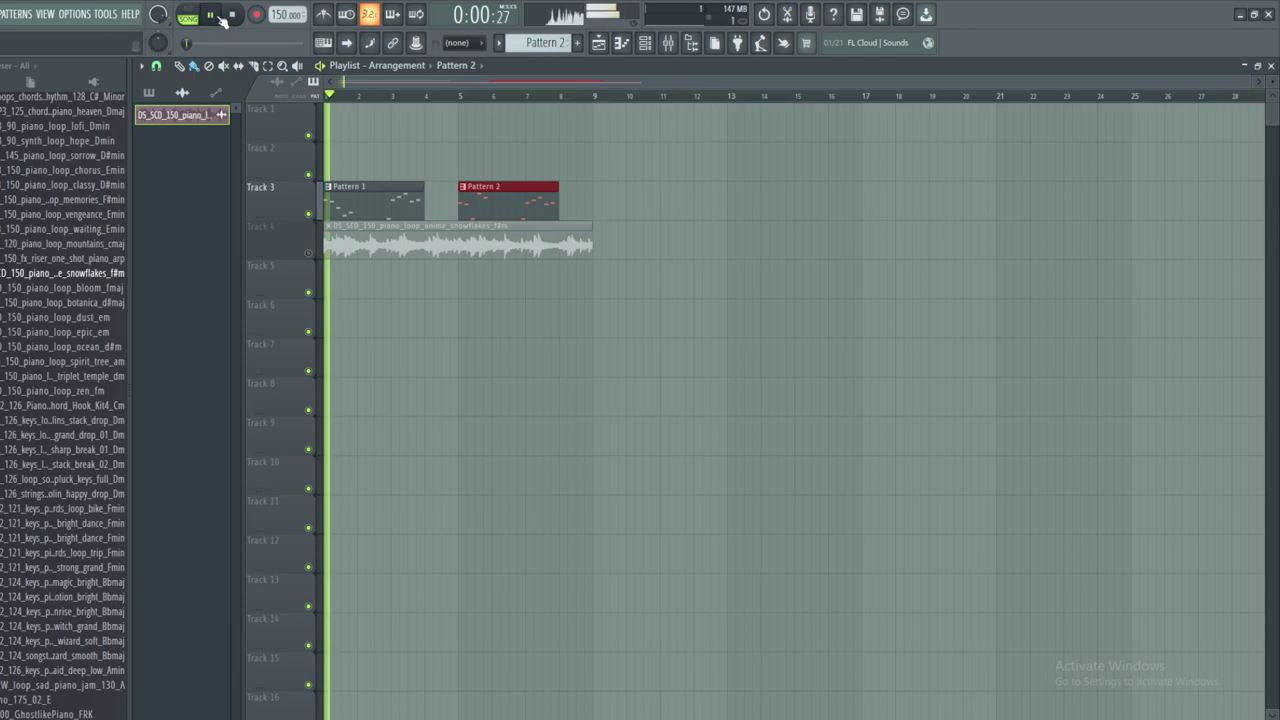
click(219, 18)
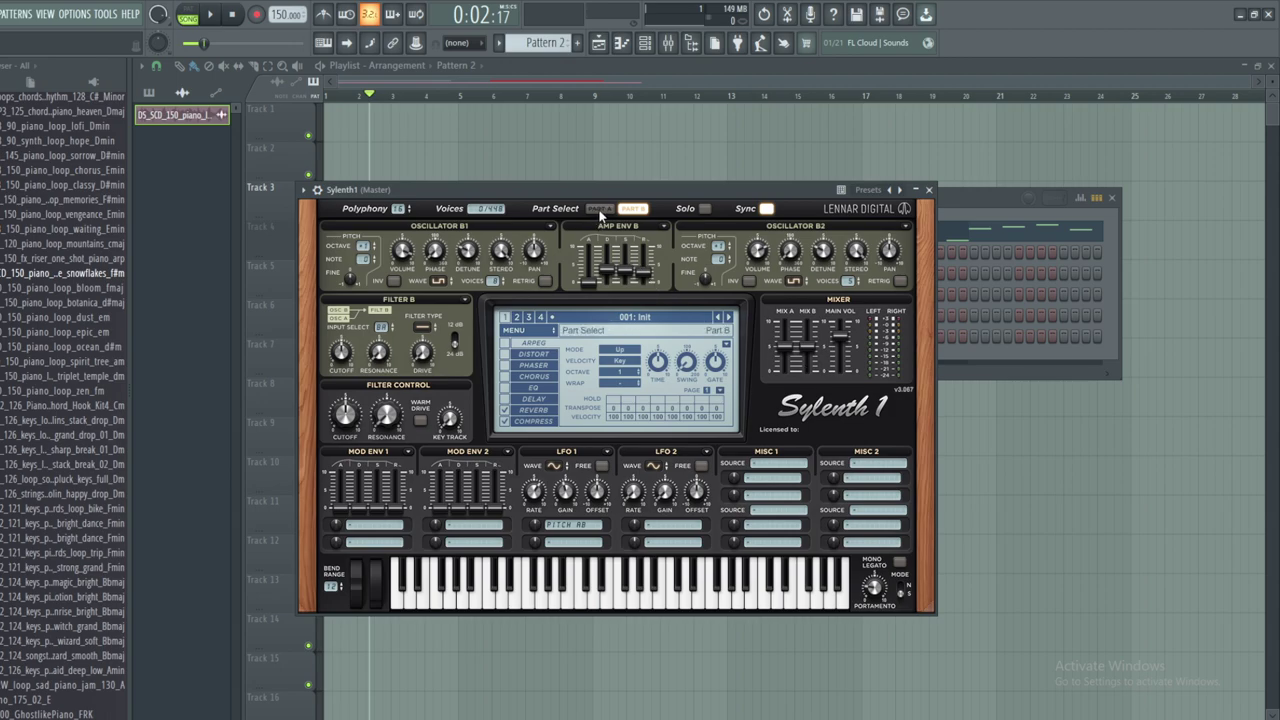
- In Sylenth1, check Parts A and B, then route it to a free mixer track
click(600, 209)
click(631, 210)
click(317, 189)
click(506, 250)
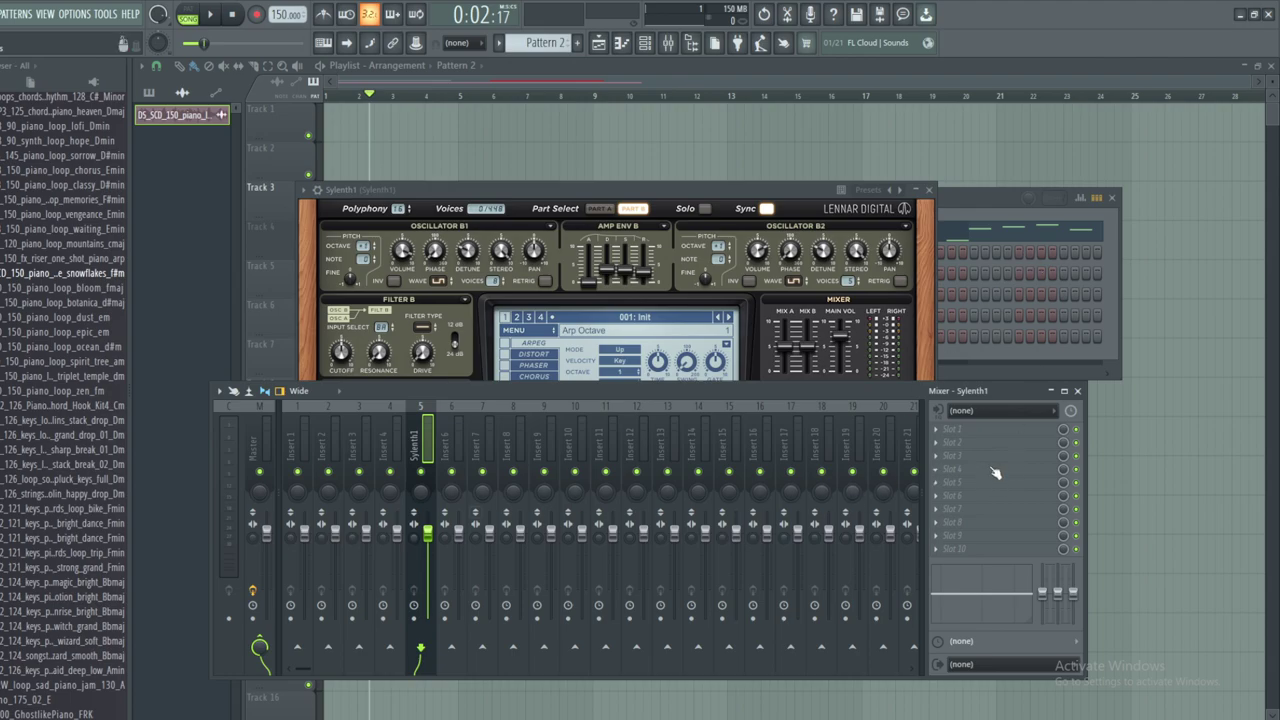
- Load FabFilter Pro-Q 3 into the Sylenth1 insert and add a Low Cut band
click(955, 432)
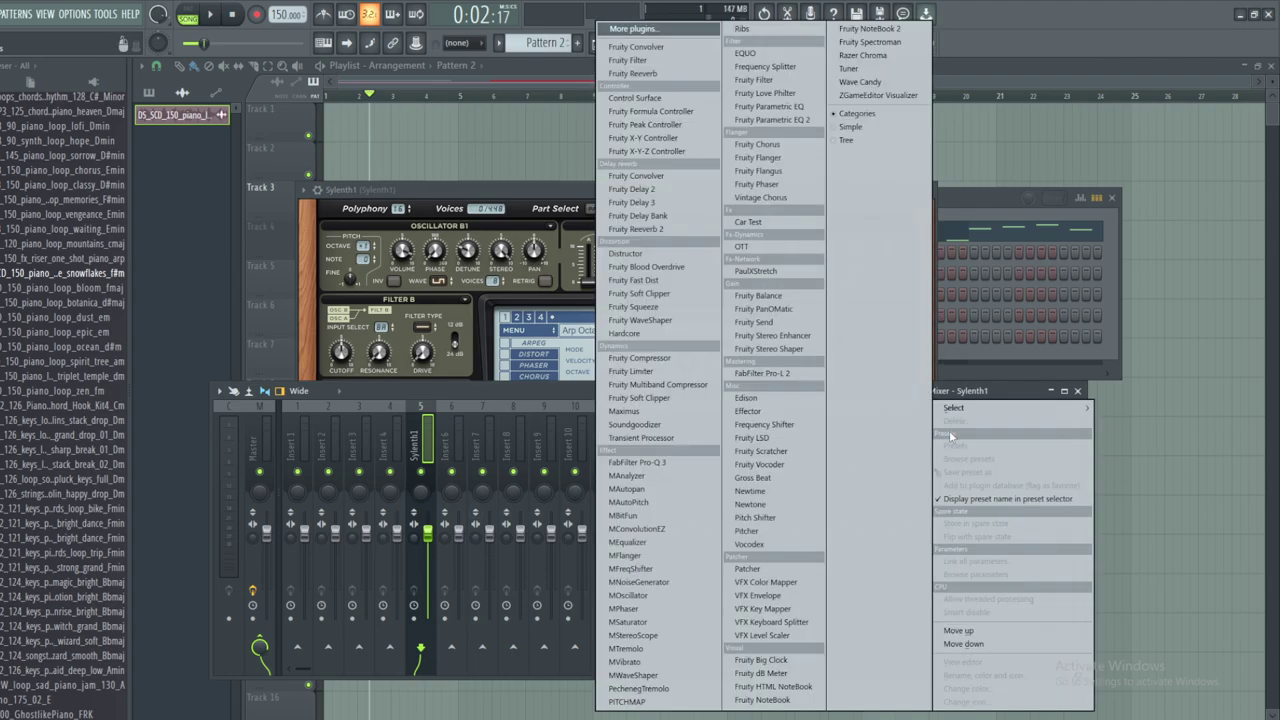
click(665, 472)
drag(456, 353, 454, 373)
right_click(454, 373)
mouse_move(510, 433)
click(666, 466)
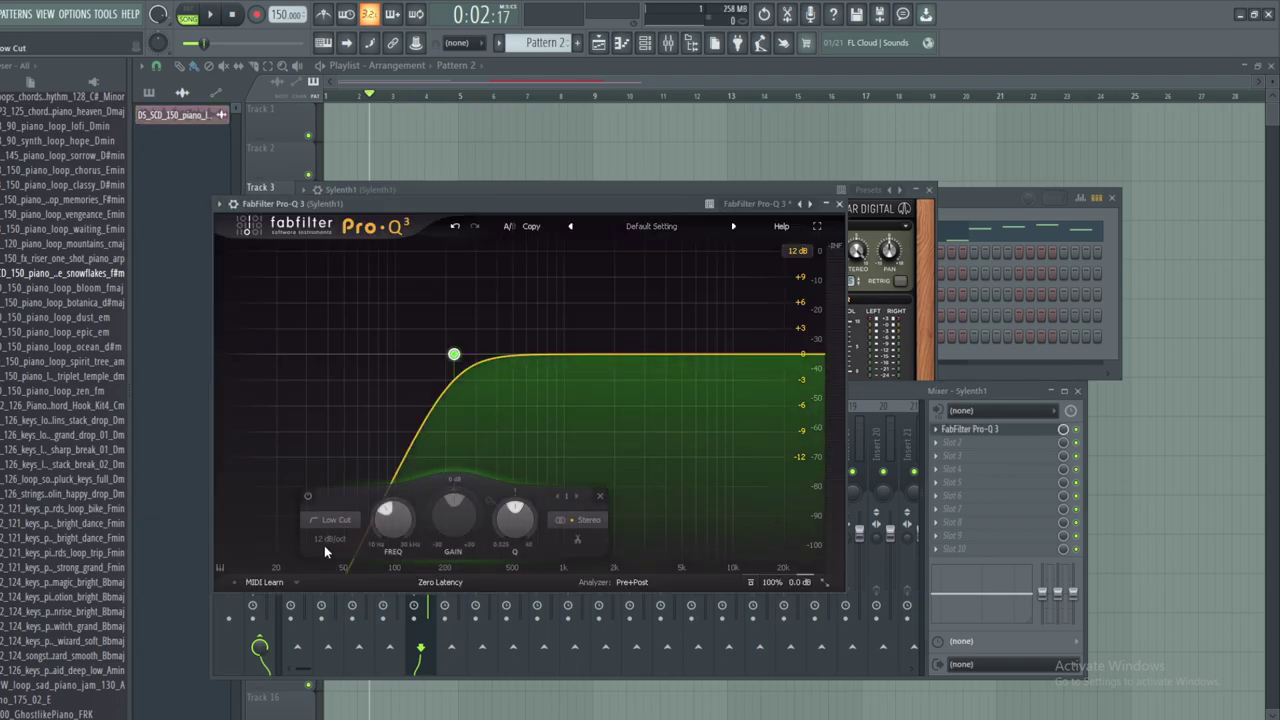
- Set the low cut slope to 30 dB/oct and drag its cutoff to about 316 Hz
click(323, 470)
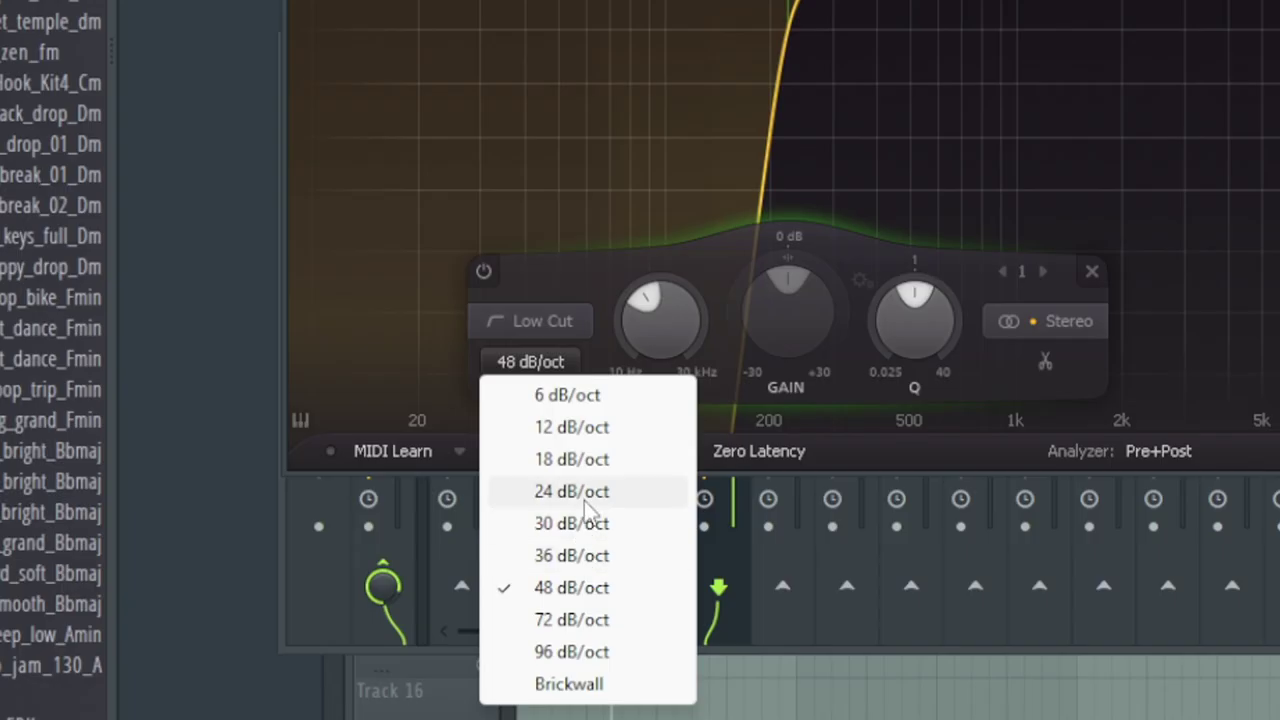
click(350, 601)
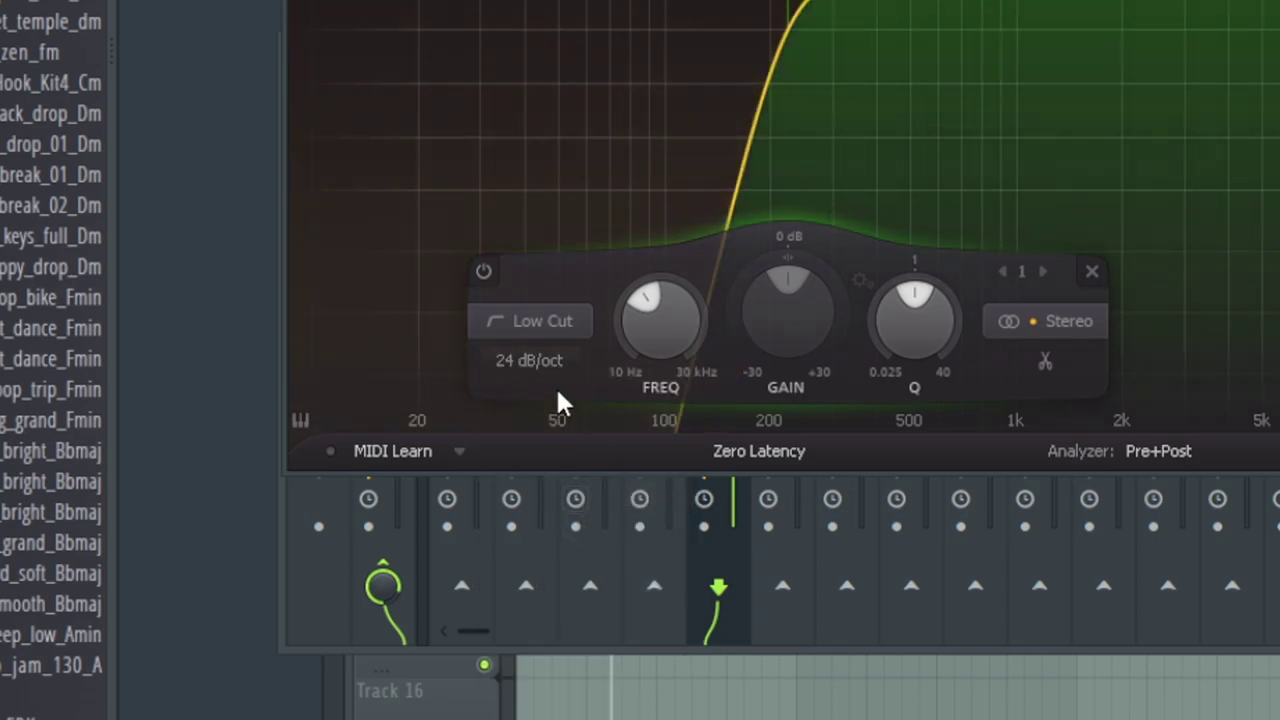
click(535, 362)
click(565, 523)
drag(797, 2, 927, 0)
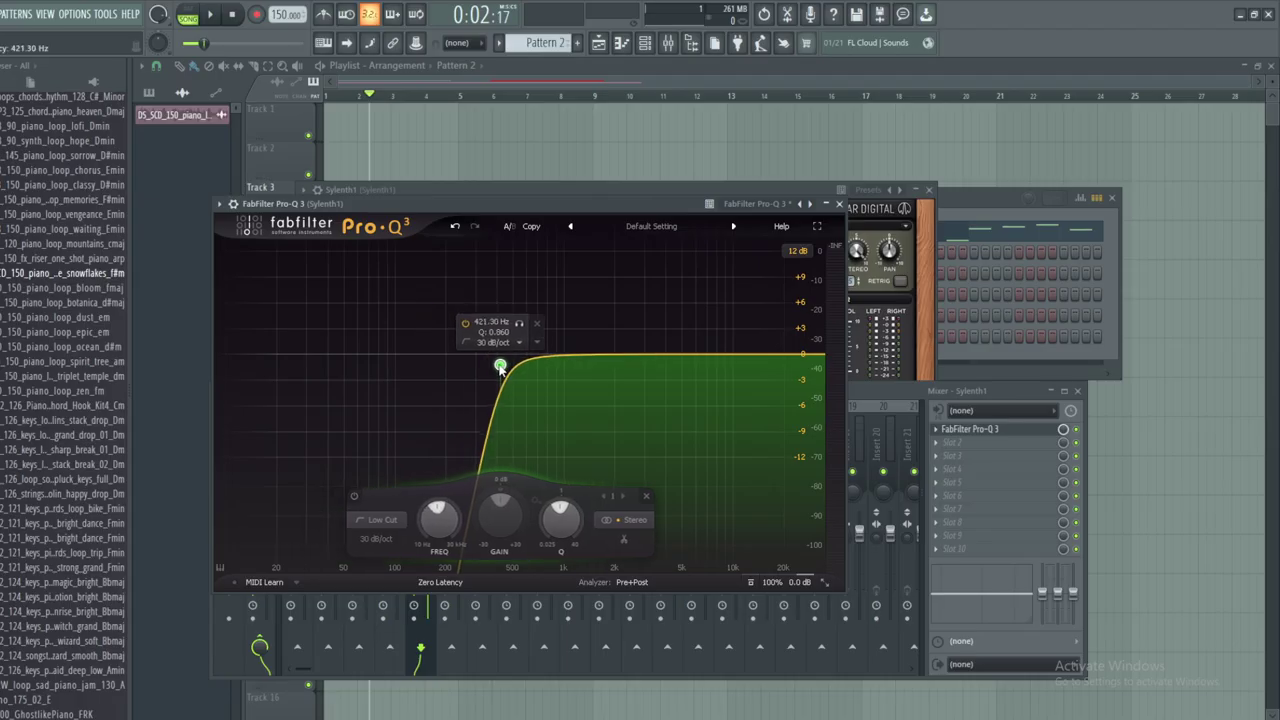
drag(520, 362, 485, 373)
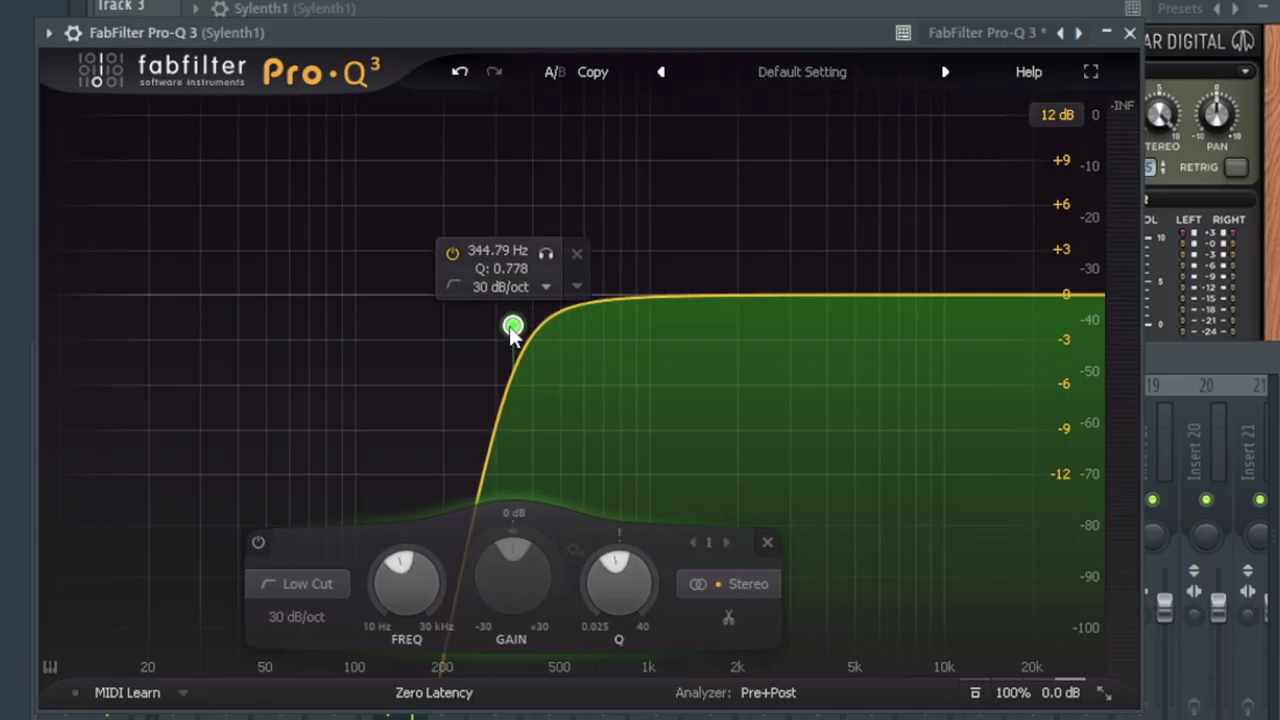
drag(512, 330, 503, 391)
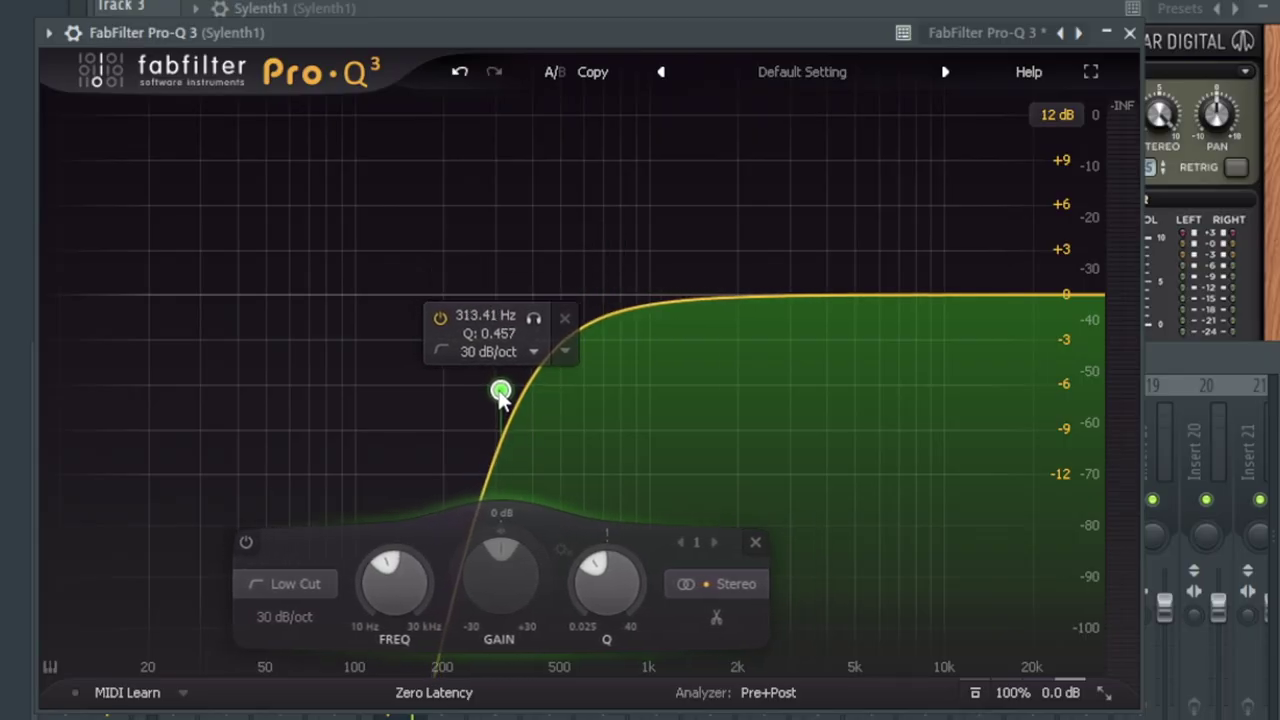
- Nudge the Pro-Q 3 cutoff to about 313 Hz and listen back briefly
click(365, 95)
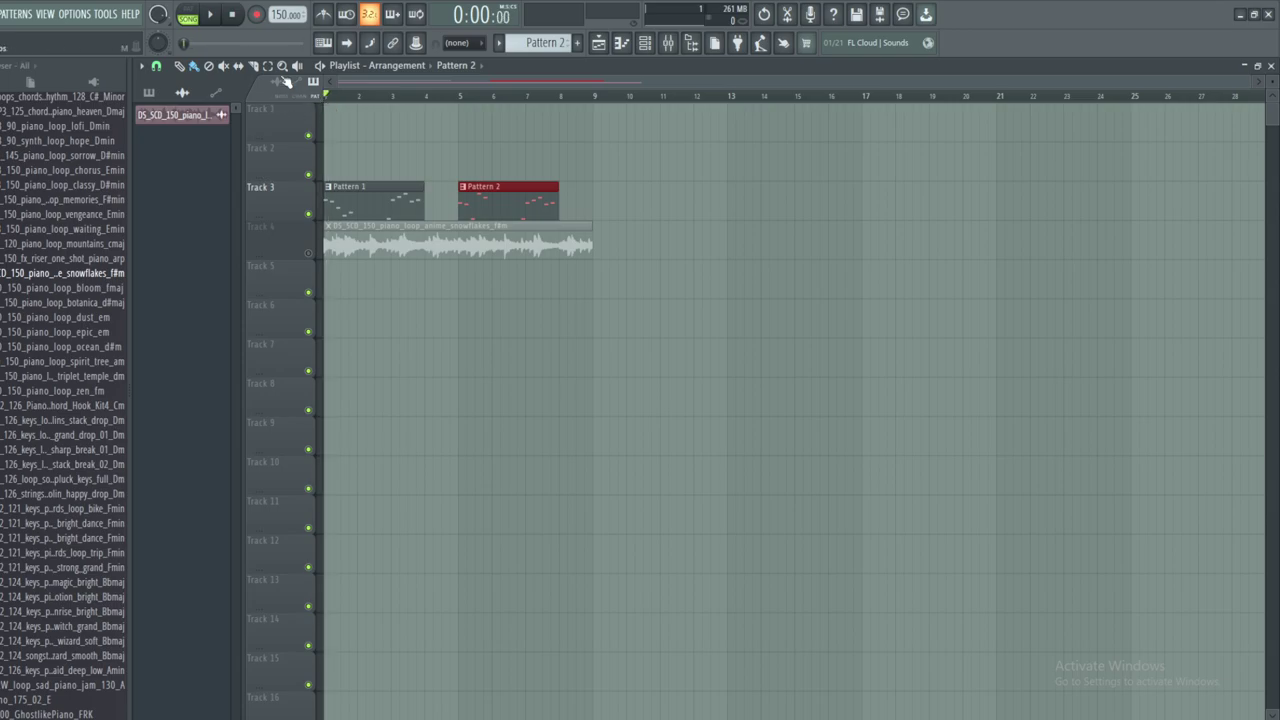
key(space)
key(F9)
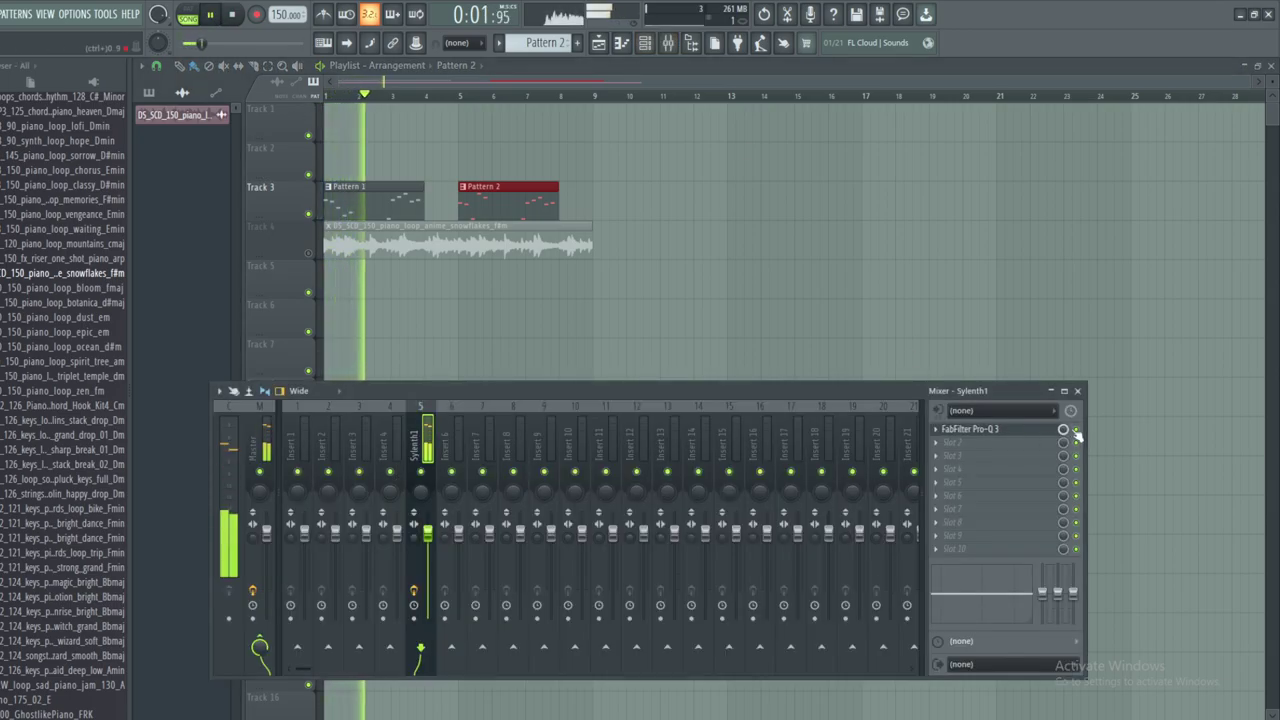
key(space)
- Load Fruity Reeverb into the Sylenth1 effect slot ahead of Pro-Q 3
click(995, 428)
mouse_move(955, 407)
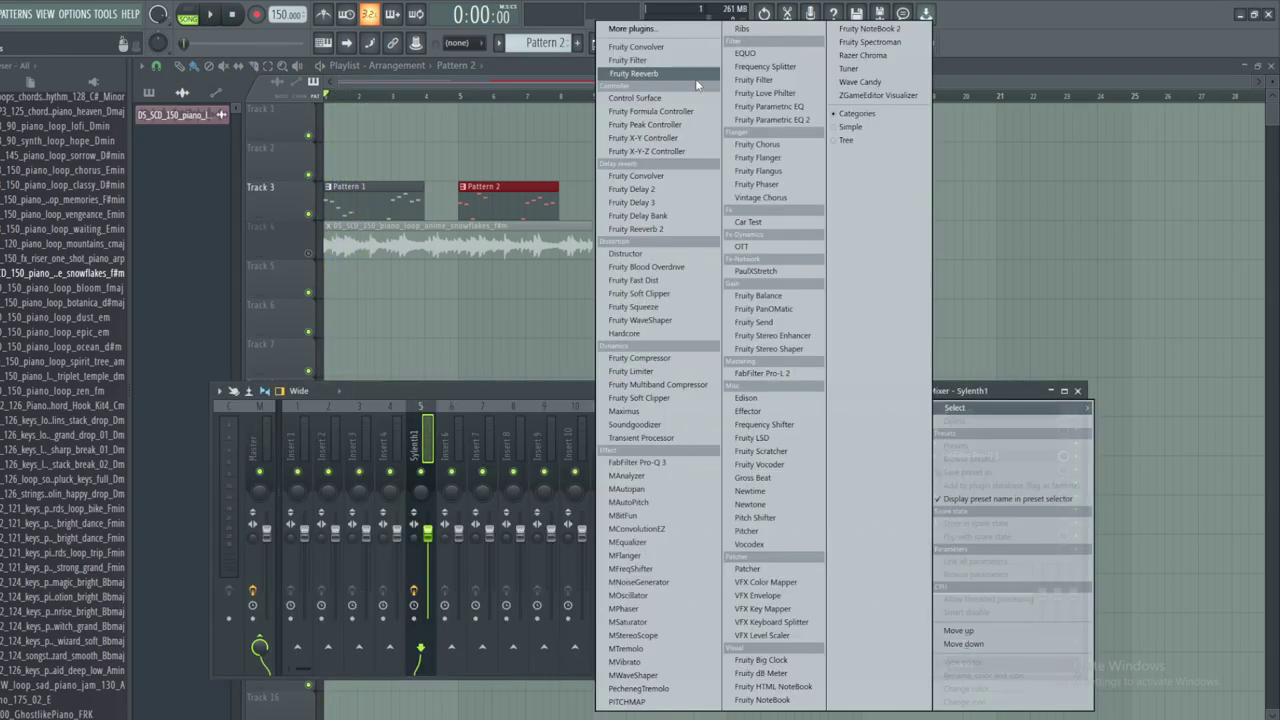
click(660, 74)
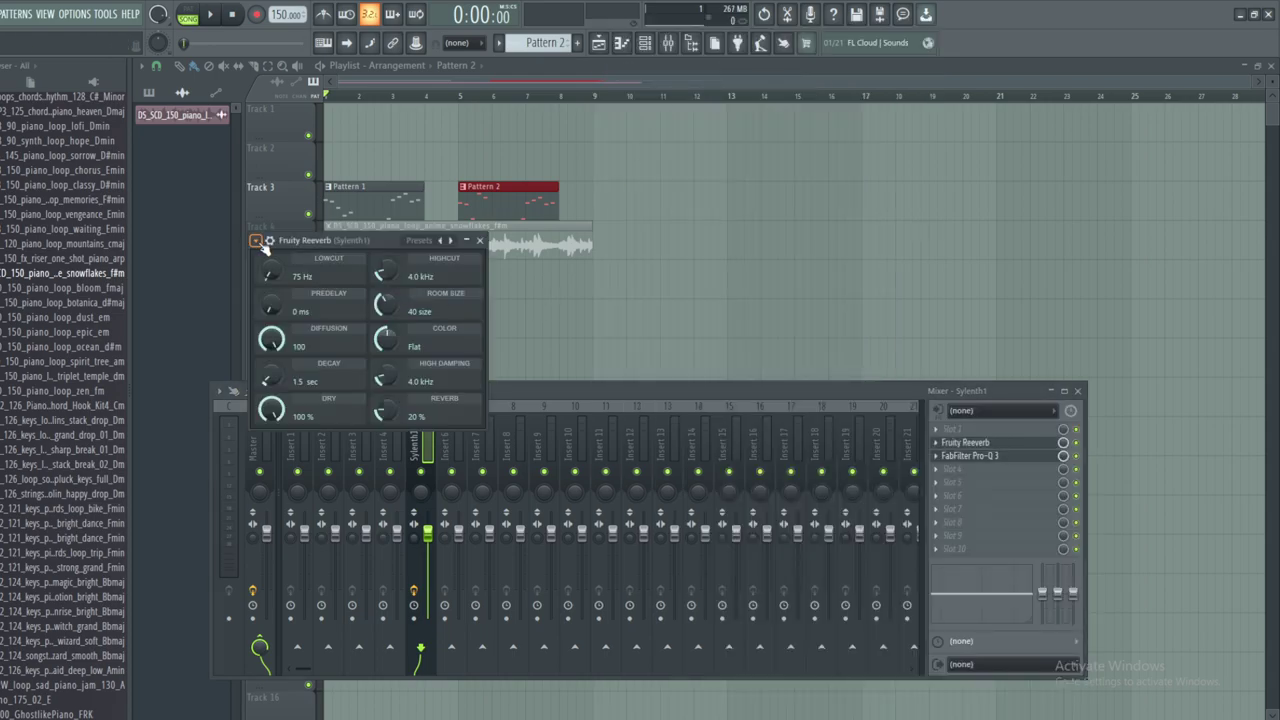
drag(310, 253, 671, 201)
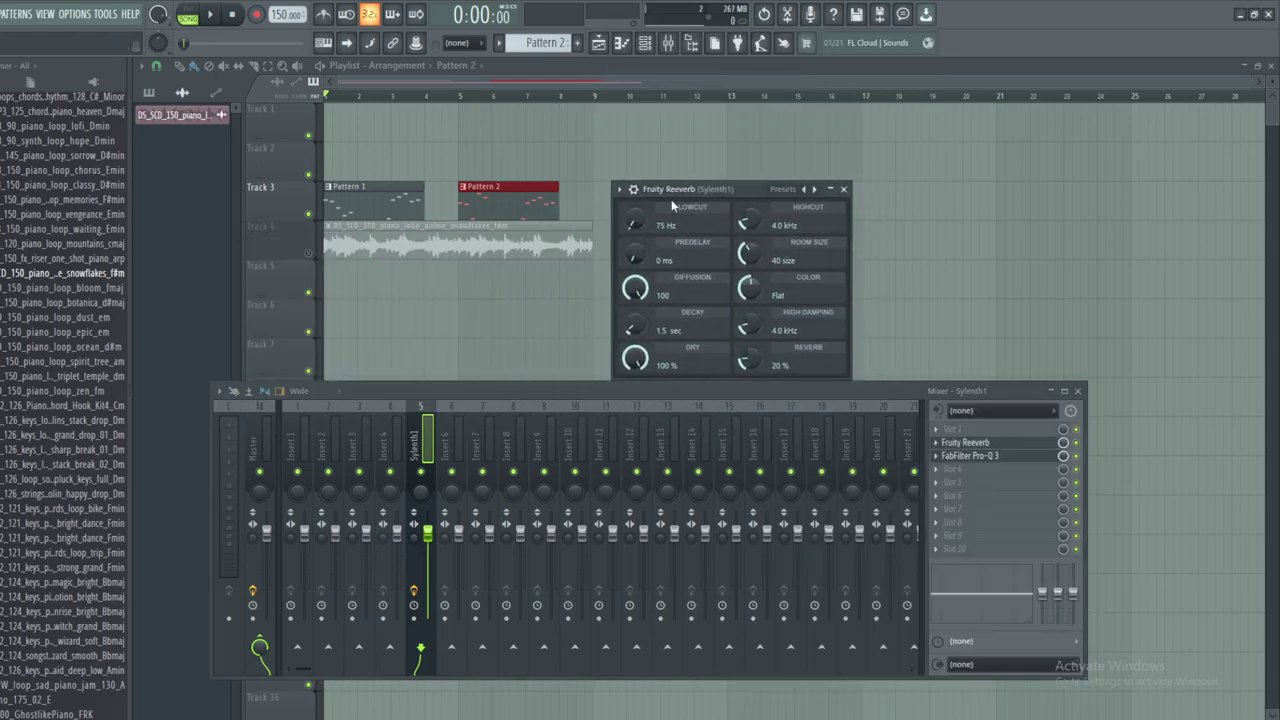
- Try the Ambiance reverb preset, then restore the Default preset
click(619, 190)
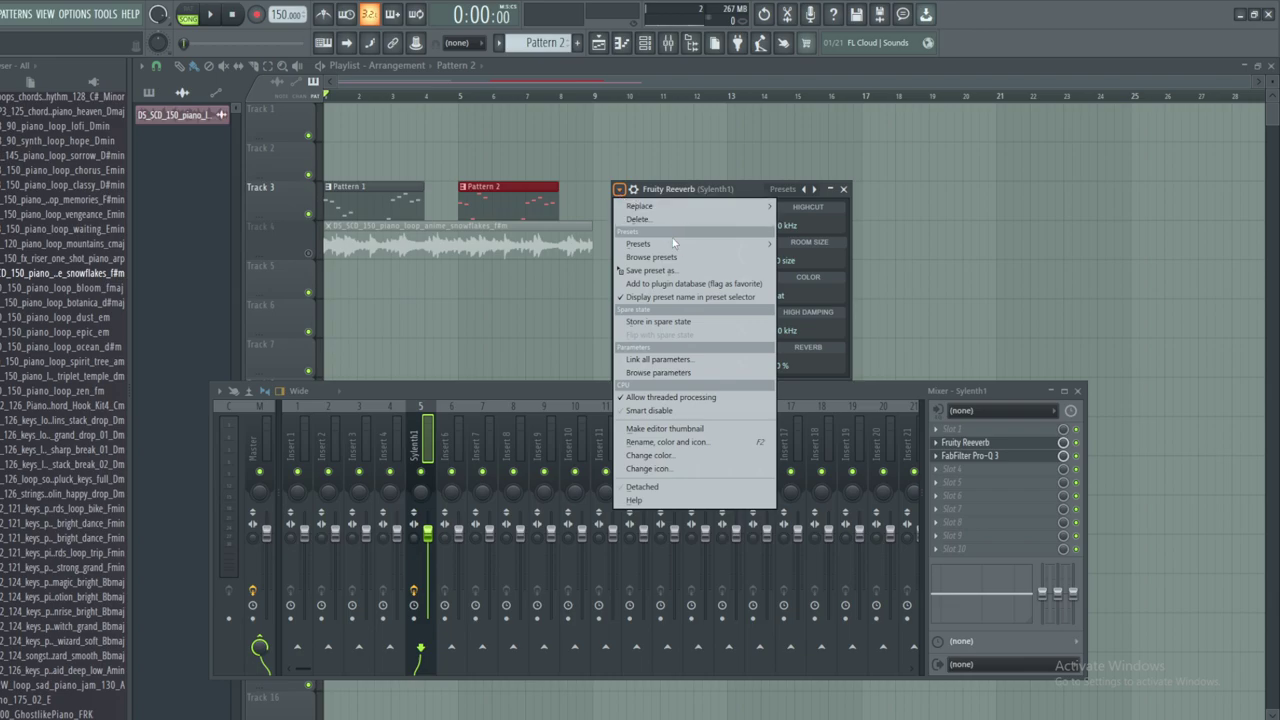
mouse_move(674, 243)
click(820, 308)
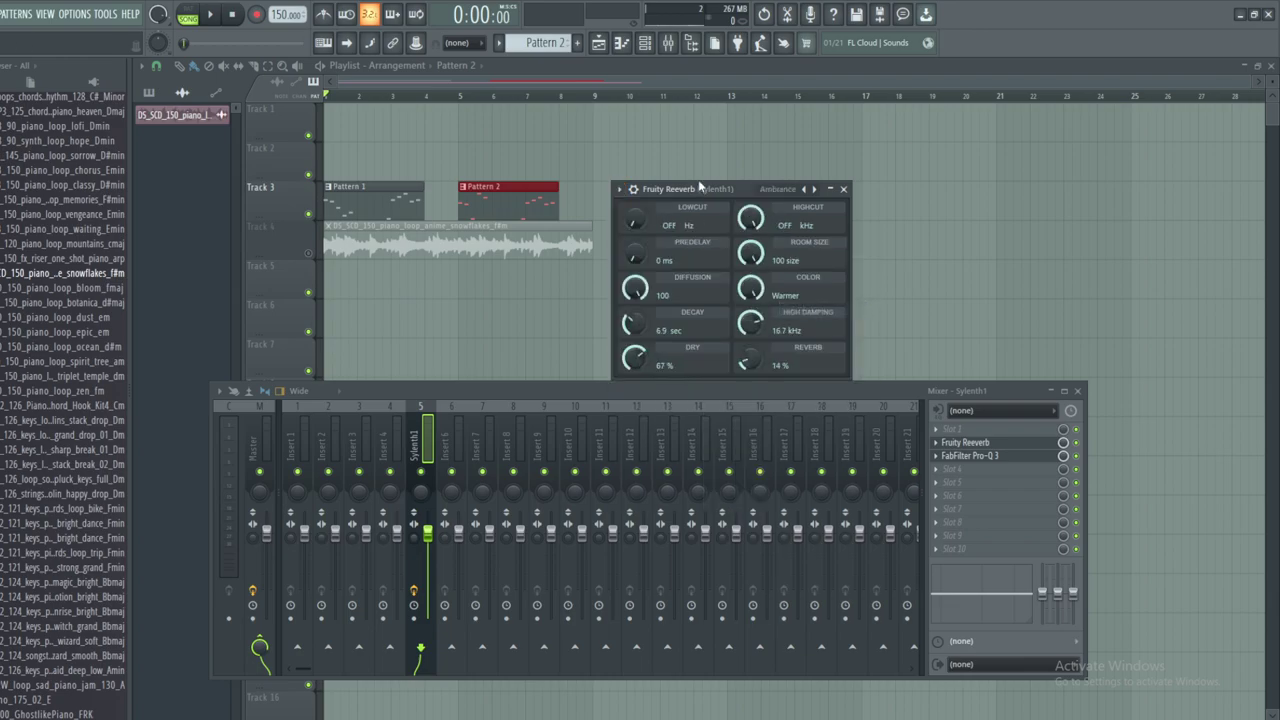
drag(700, 187, 634, 193)
click(551, 196)
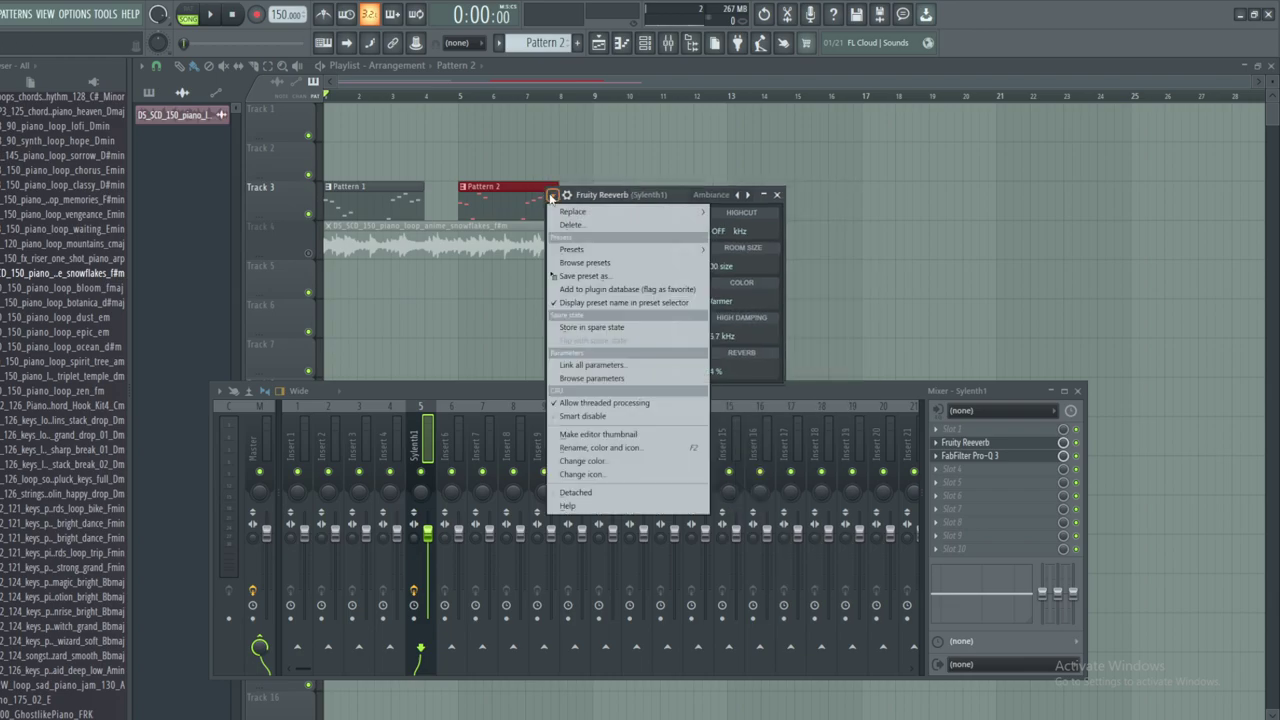
mouse_move(580, 249)
click(750, 329)
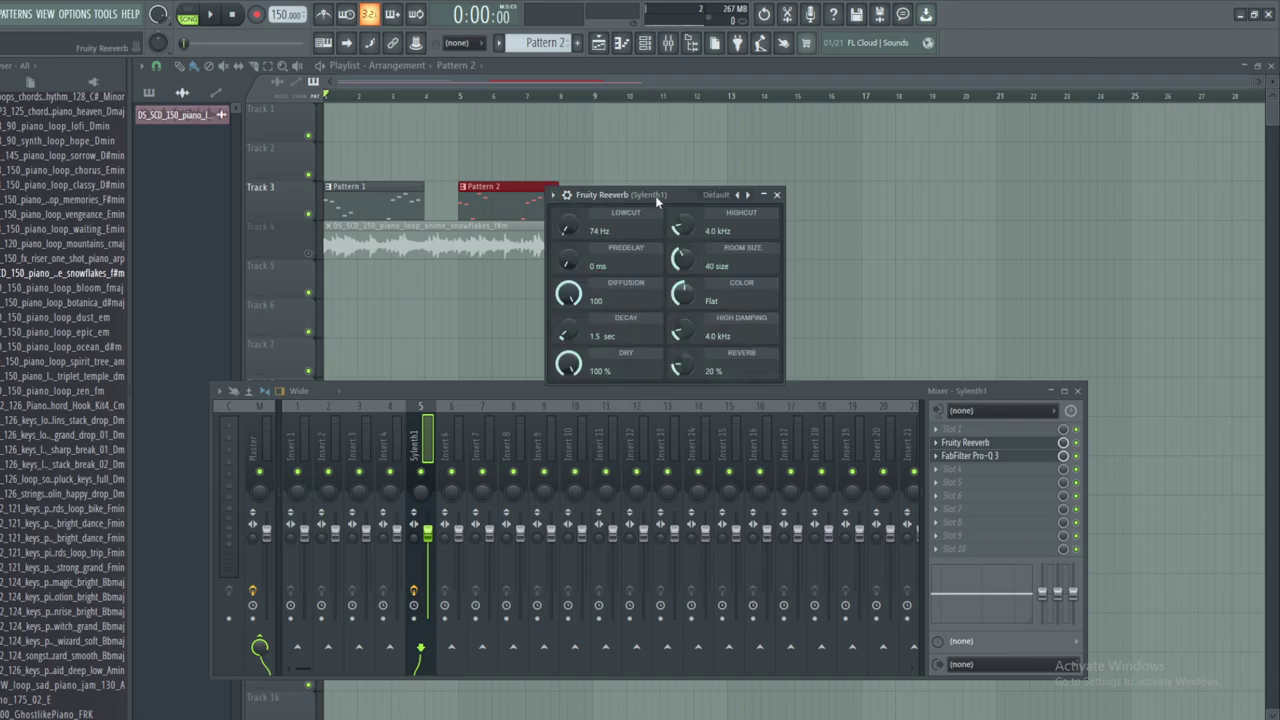
- Raise the reverb low cut, set high cut near 17.4 kHz, room size 100, and Warm colour
drag(657, 200, 749, 282)
drag(690, 317, 690, 280)
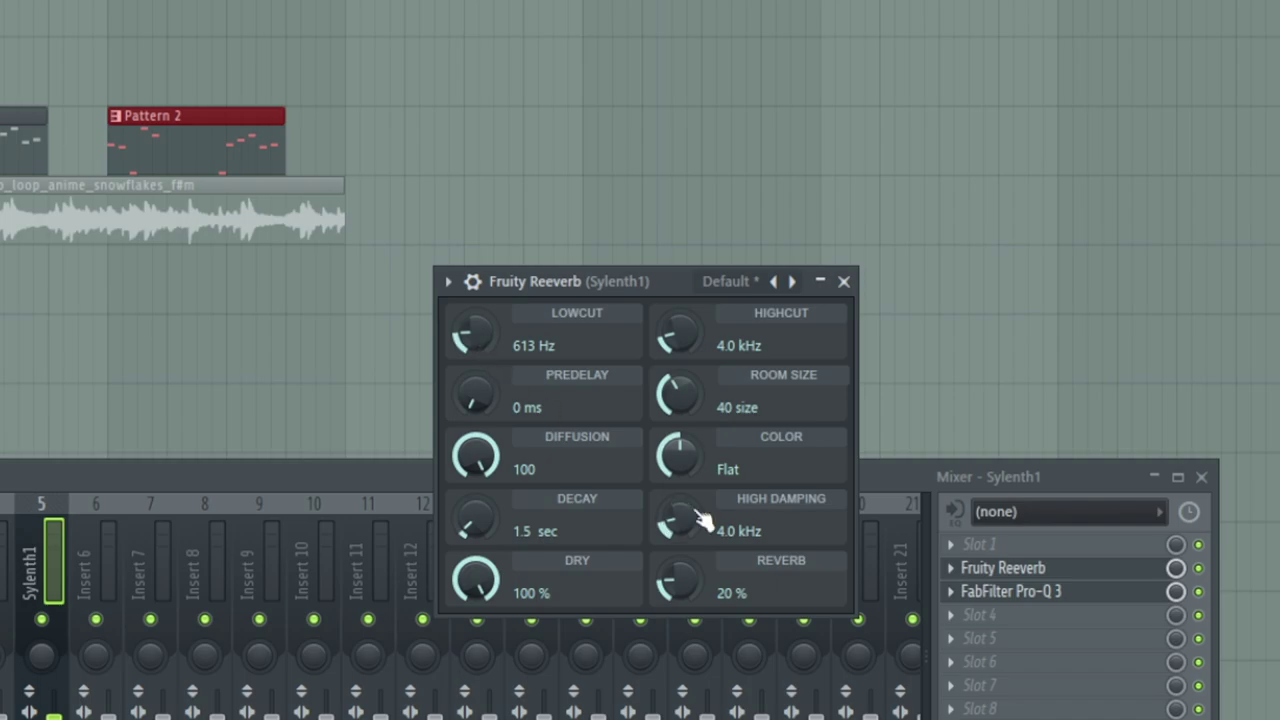
drag(700, 345, 700, 293)
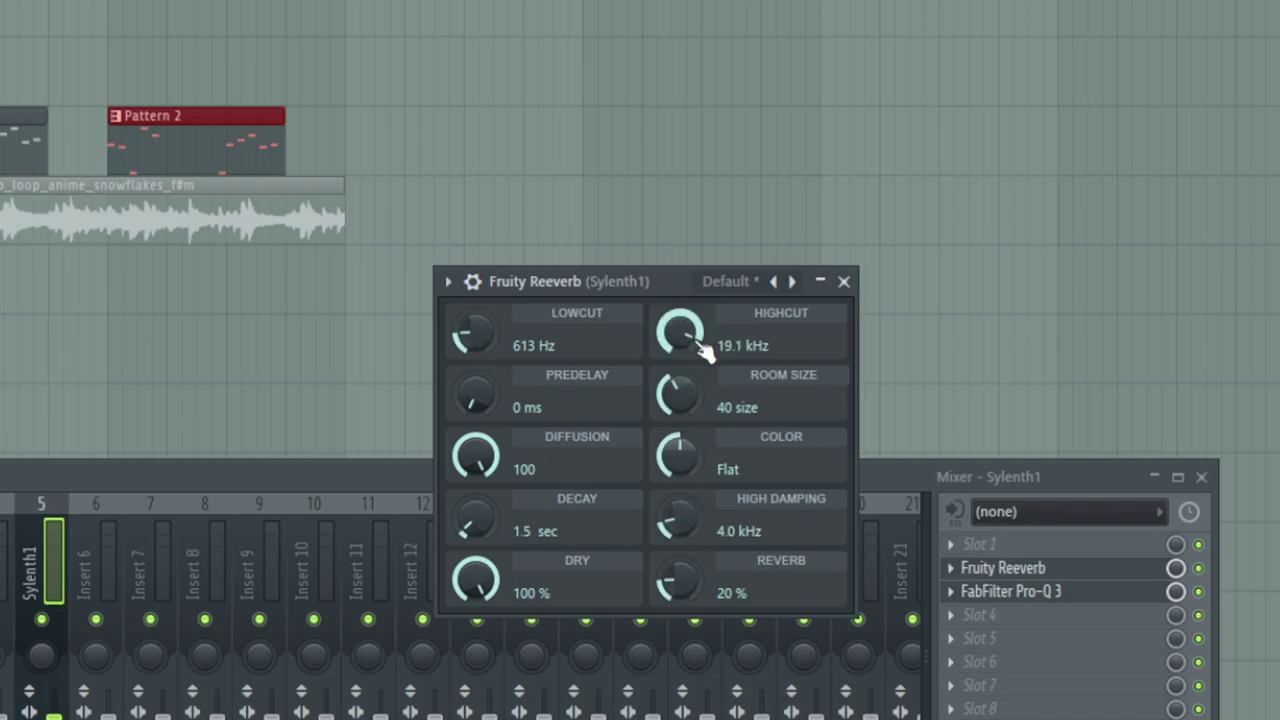
drag(703, 348, 679, 328)
drag(680, 394, 680, 345)
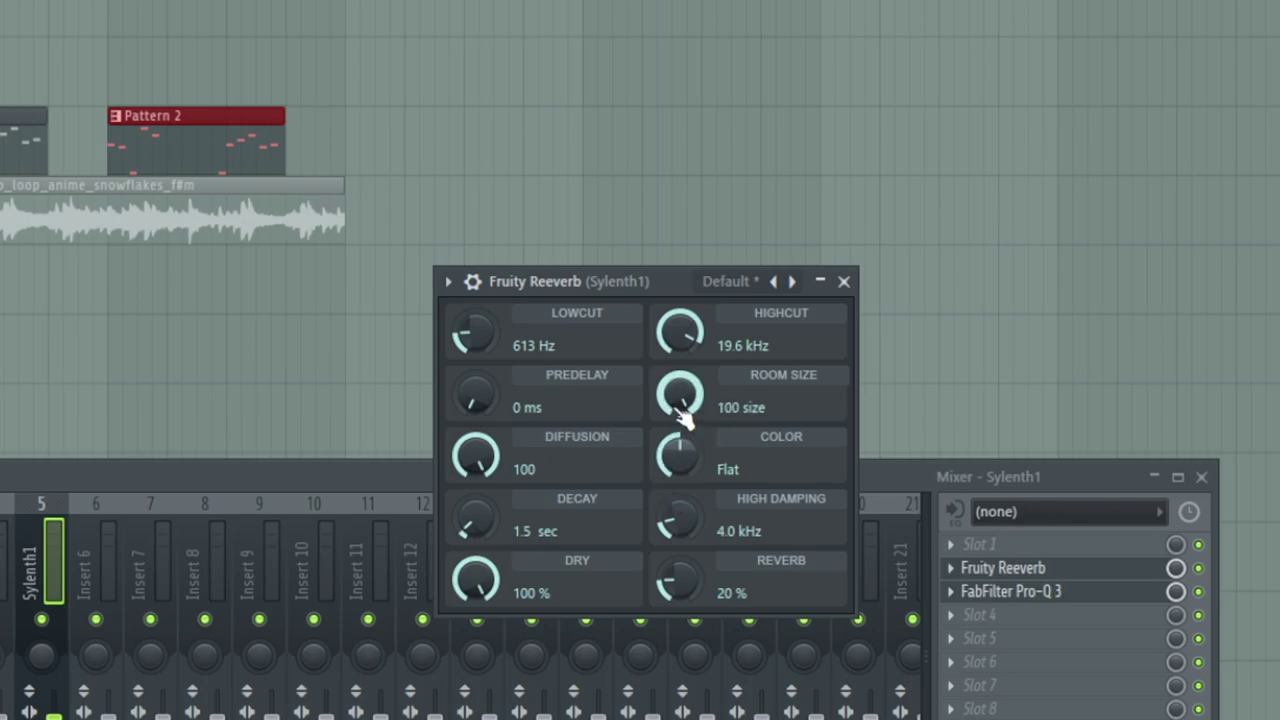
drag(686, 472, 686, 452)
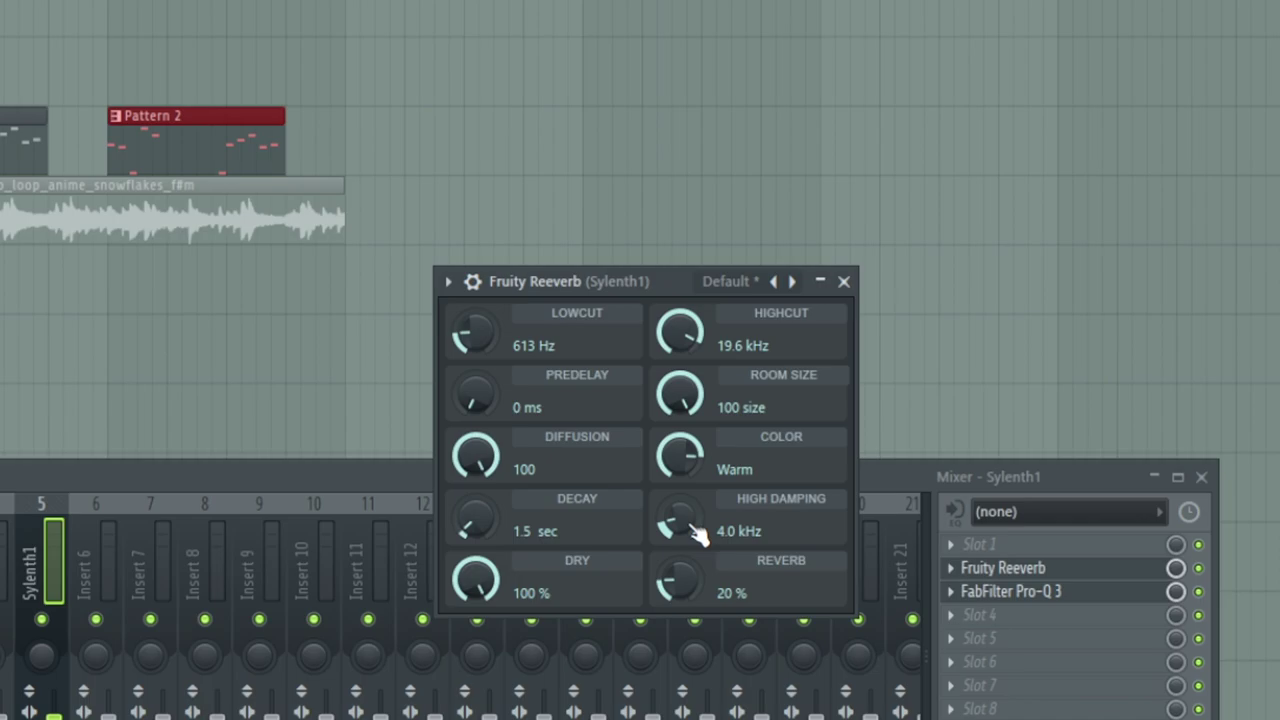
- Set high damping and high cut to 17.5 kHz and lengthen the decay to 9.0 sec
drag(692, 538, 692, 490)
drag(692, 538, 720, 525)
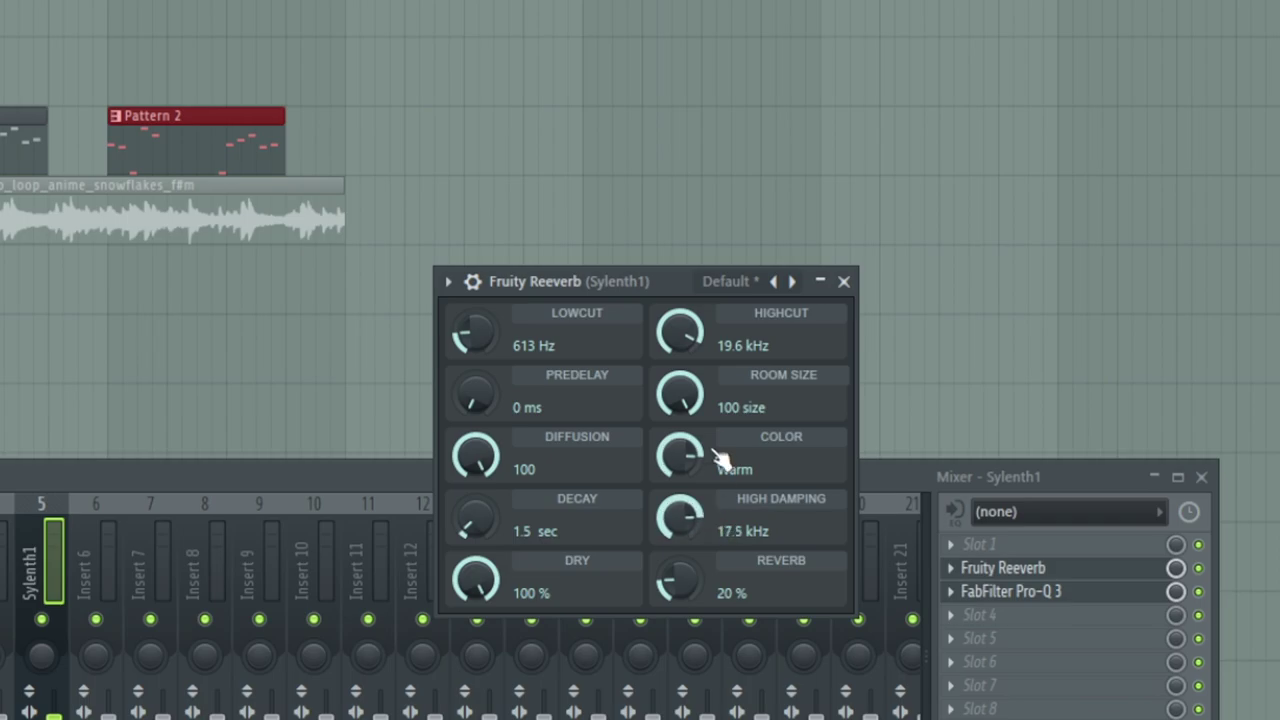
drag(680, 335, 680, 338)
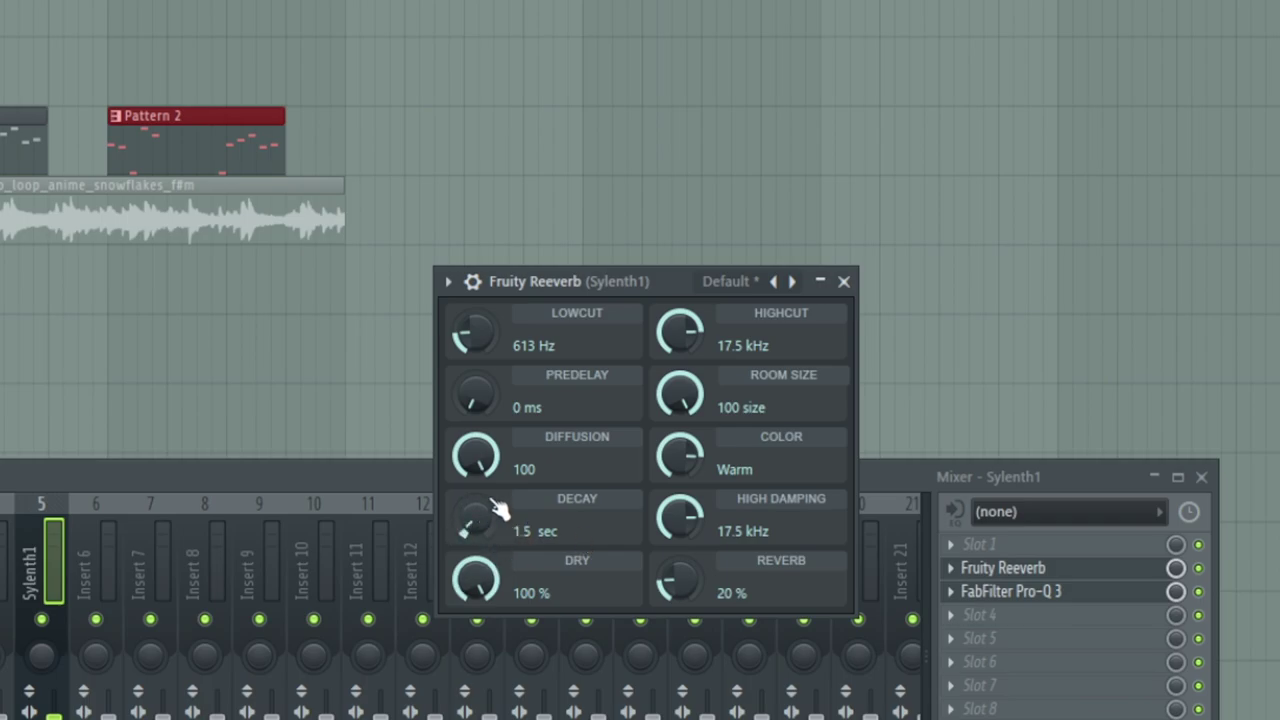
drag(469, 531, 556, 540)
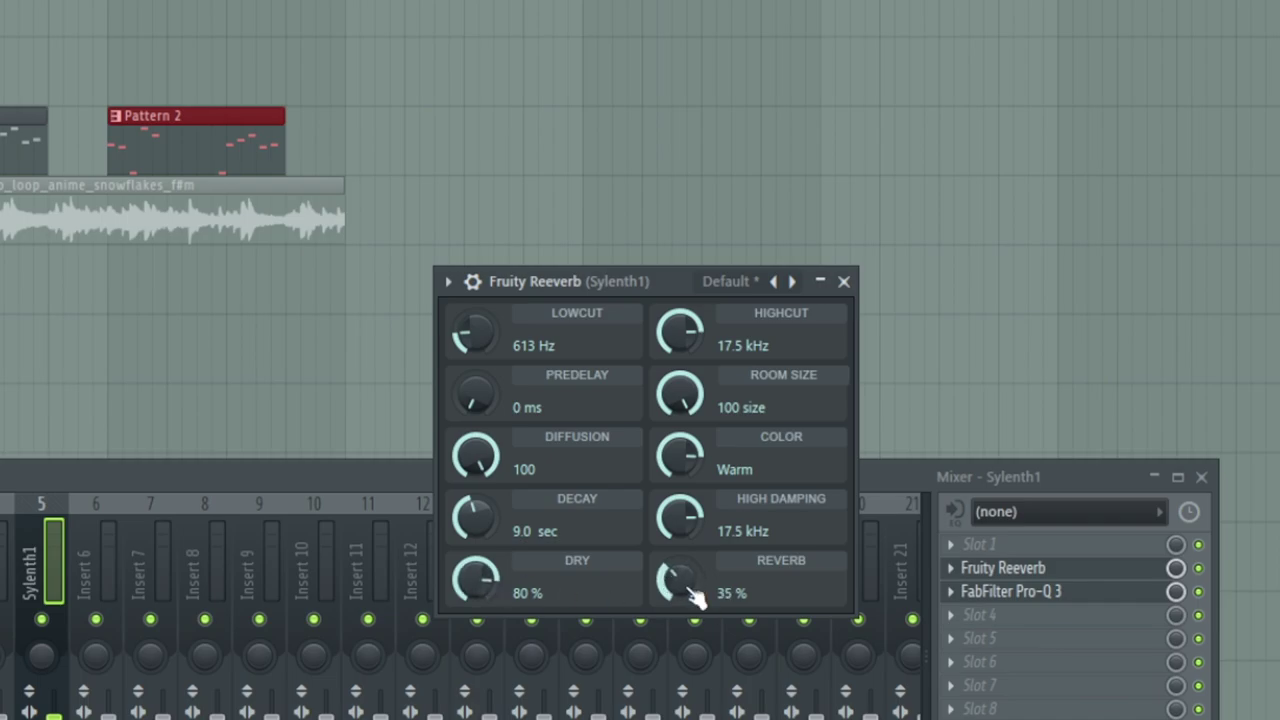
drag(552, 278, 559, 22)
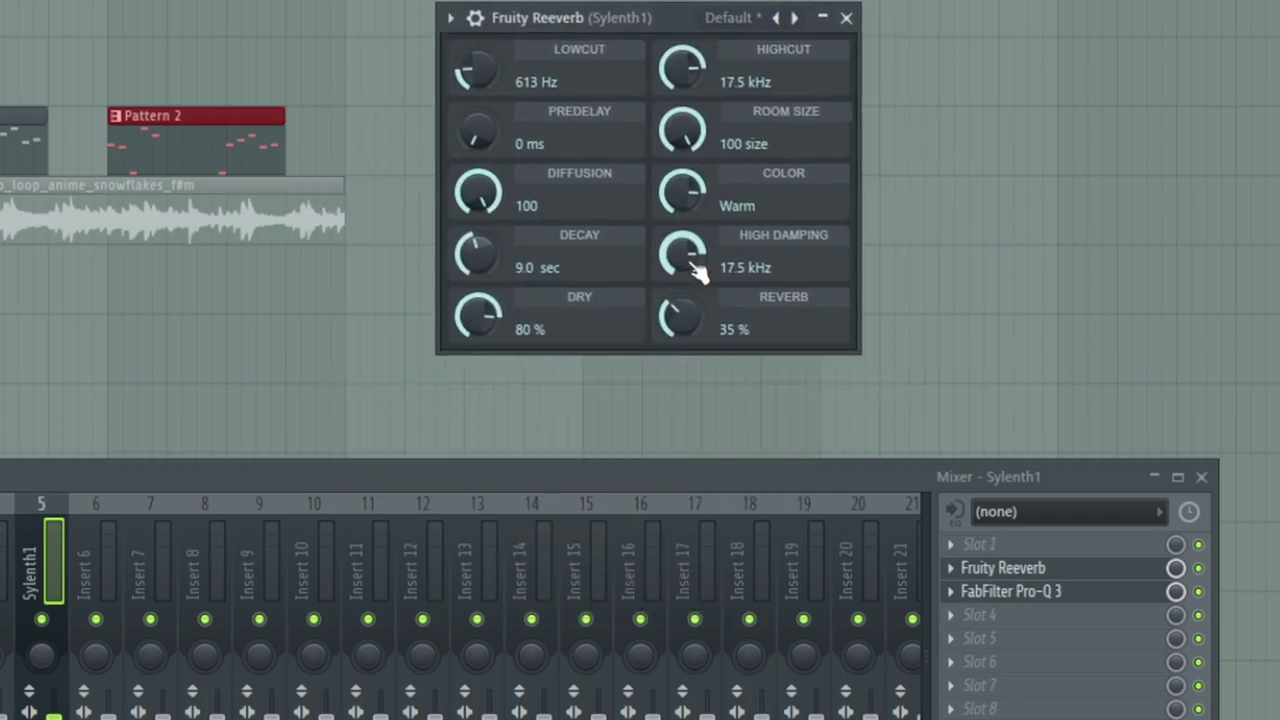
drag(893, 478, 770, 401)
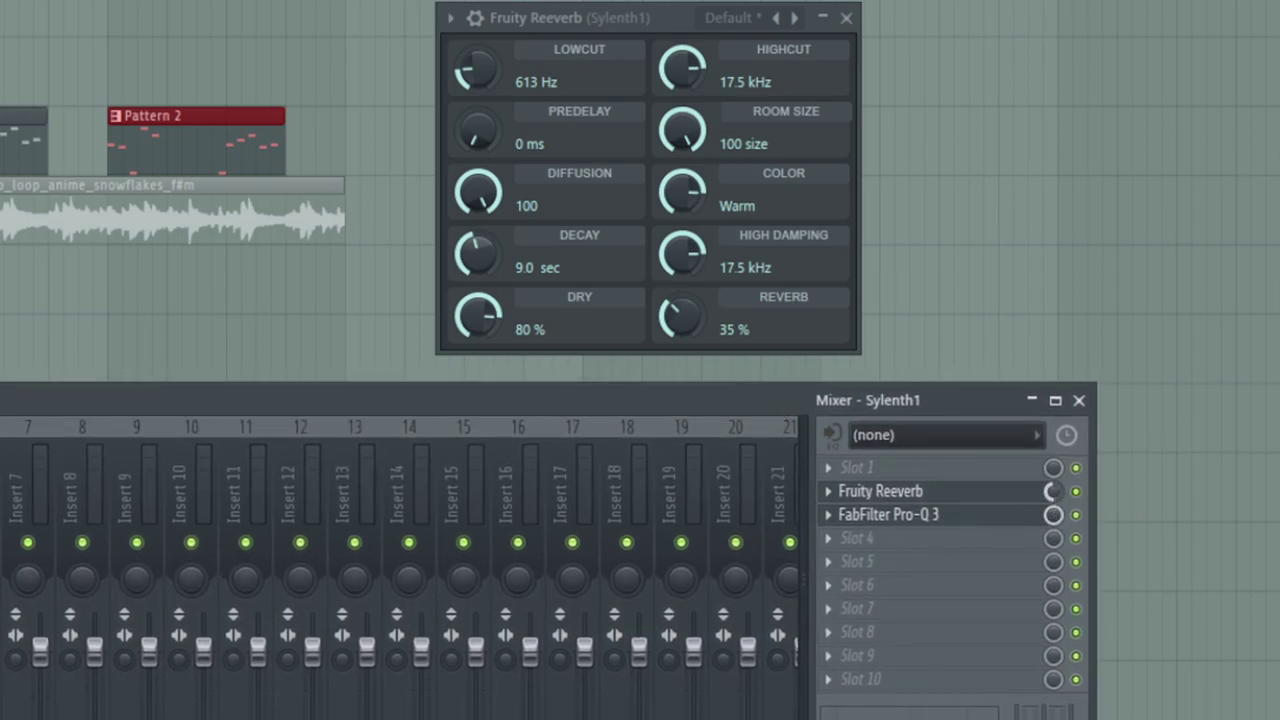
- Move Pro-Q 3 down to slot 4 and load OTT into the first effect slot
drag(910, 514, 922, 540)
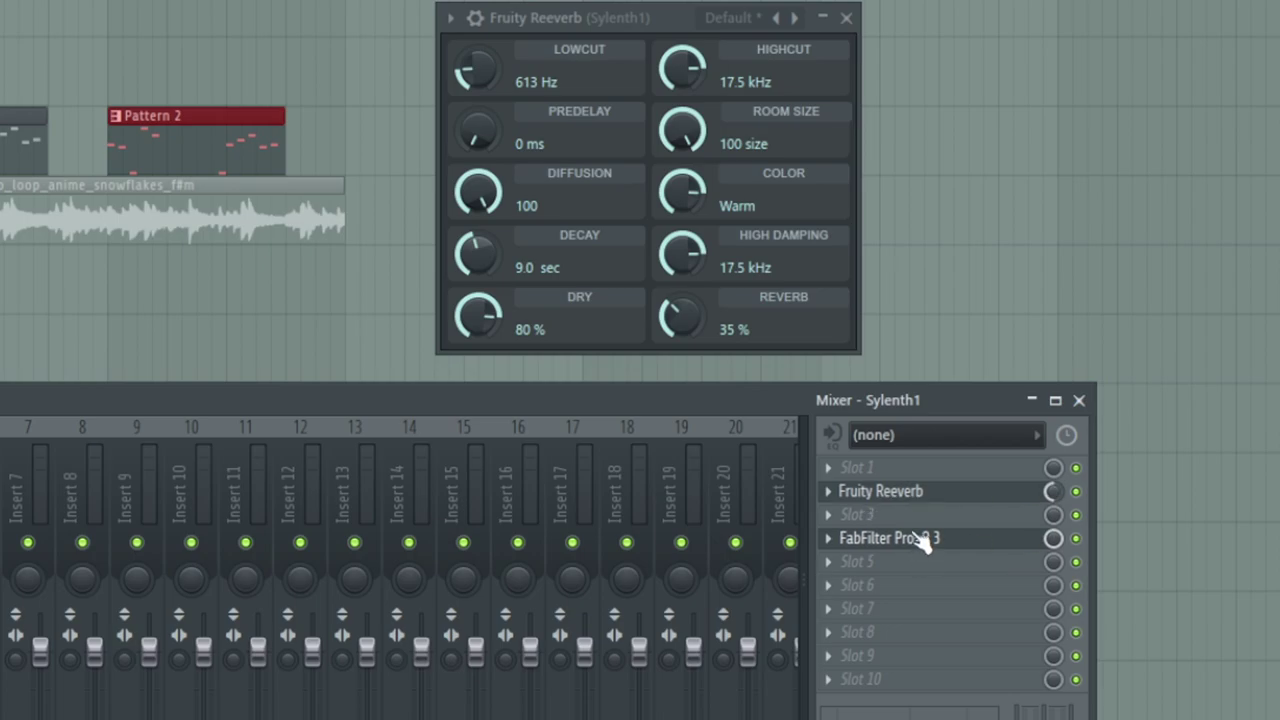
click(856, 467)
click(700, 429)
drag(267, 229, 468, 229)
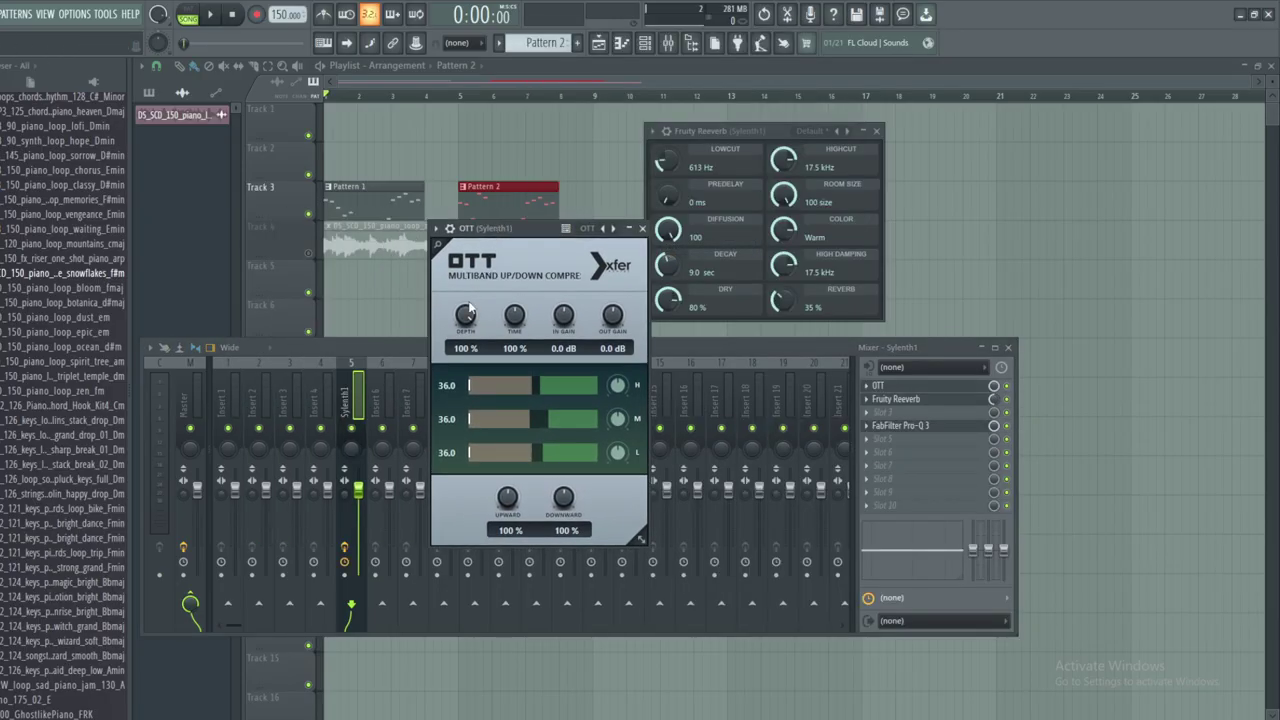
- Set the OTT depth to 20% and time to 0%
drag(469, 309, 473, 386)
drag(474, 450, 479, 429)
drag(514, 318, 531, 381)
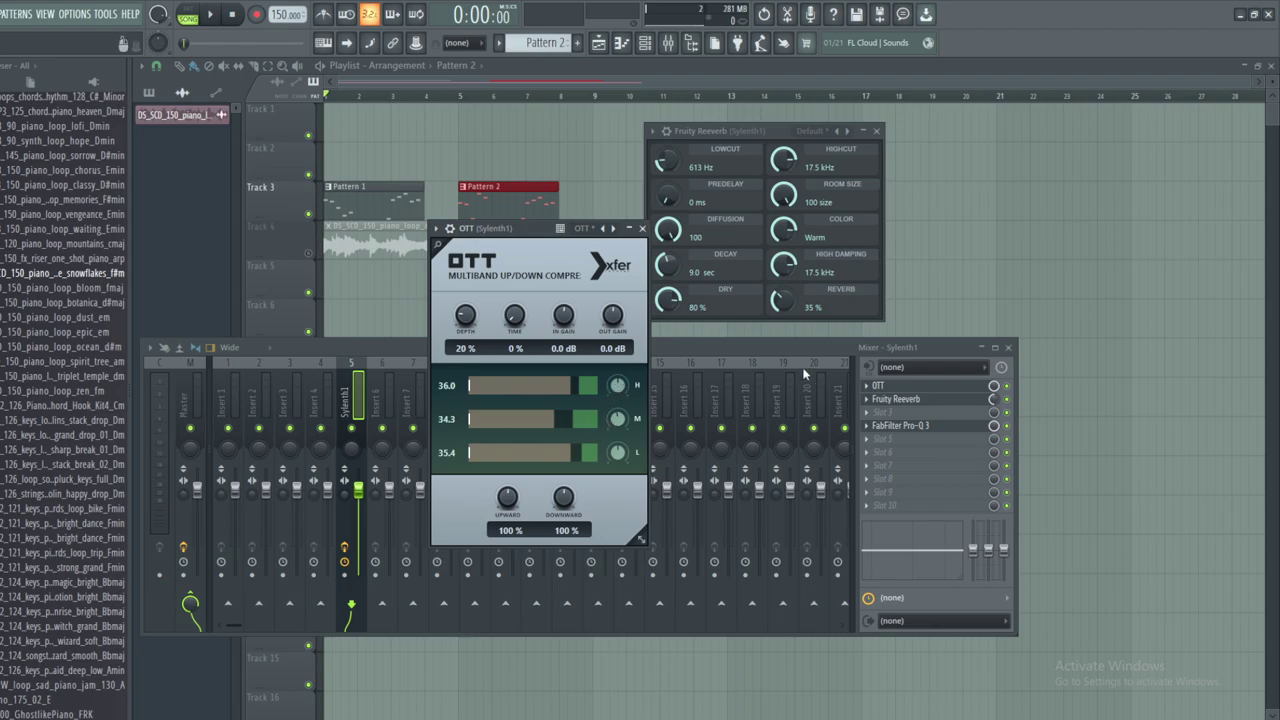
click(867, 401)
mouse_move(885, 407)
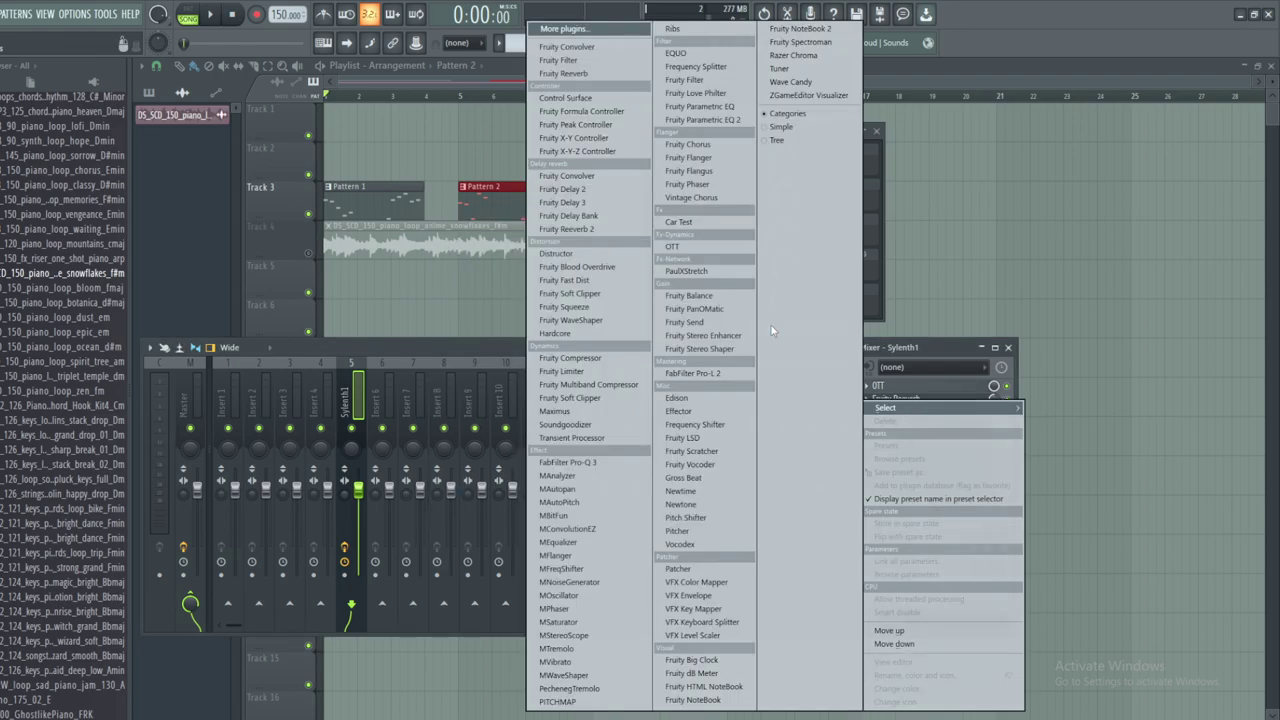
- Load Fruity Delay 3 and move it above Fruity Reeverb in the Sylenth1 chain
click(618, 209)
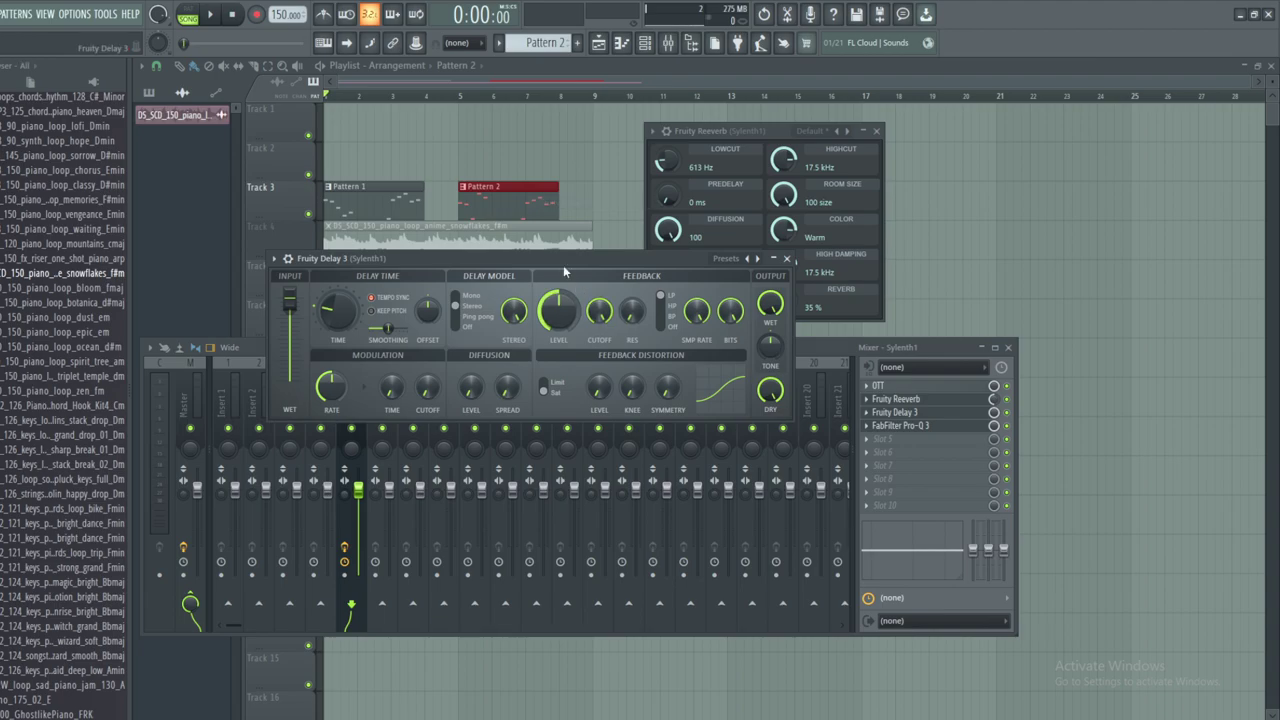
drag(580, 262, 597, 356)
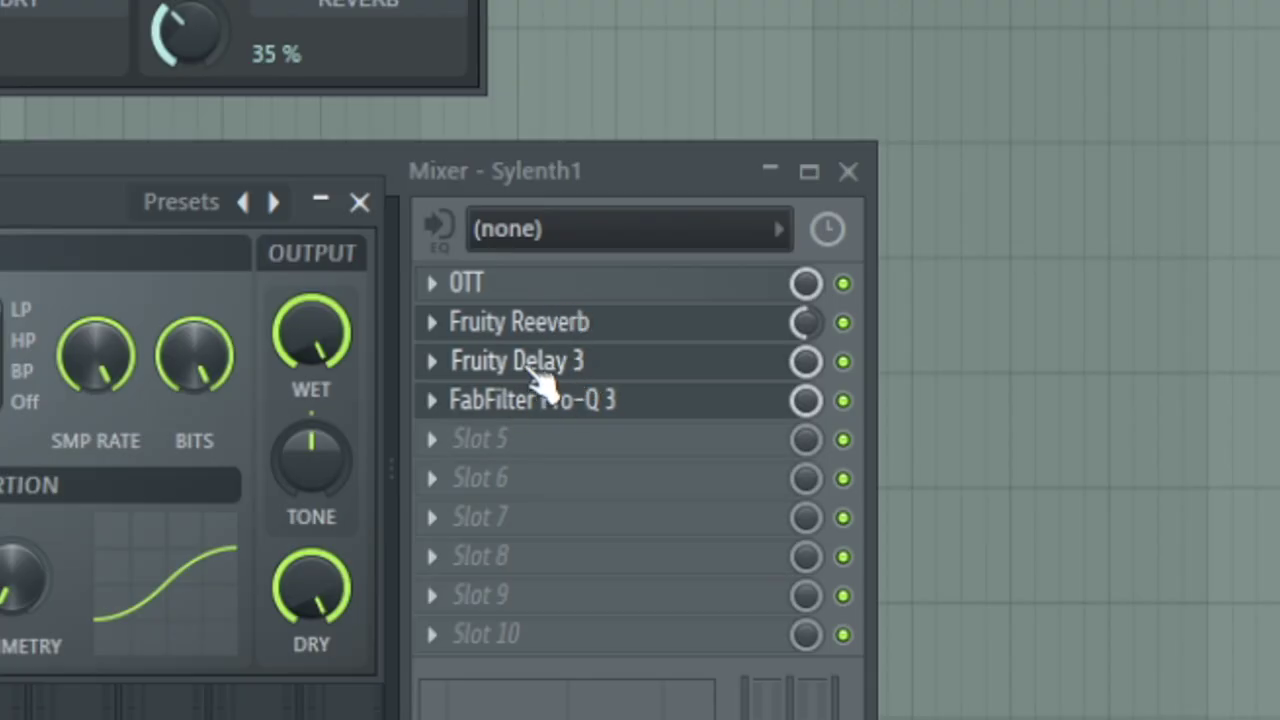
drag(541, 378, 571, 323)
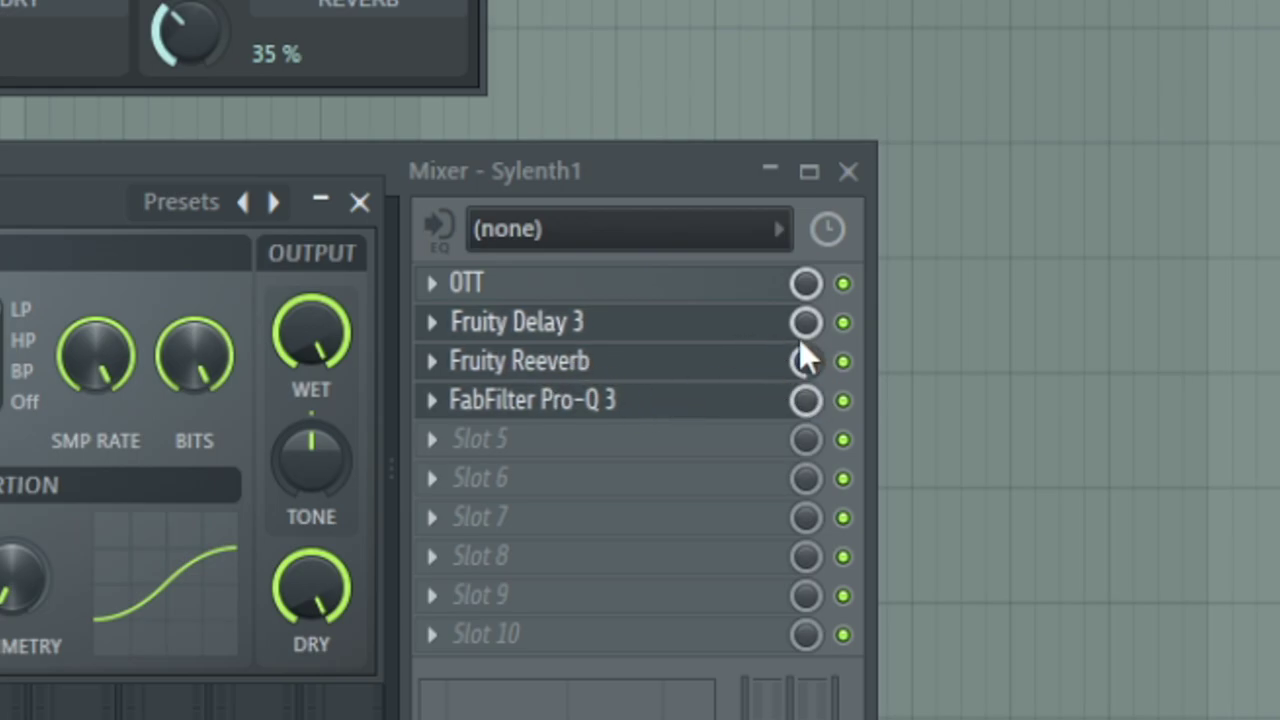
click(446, 323)
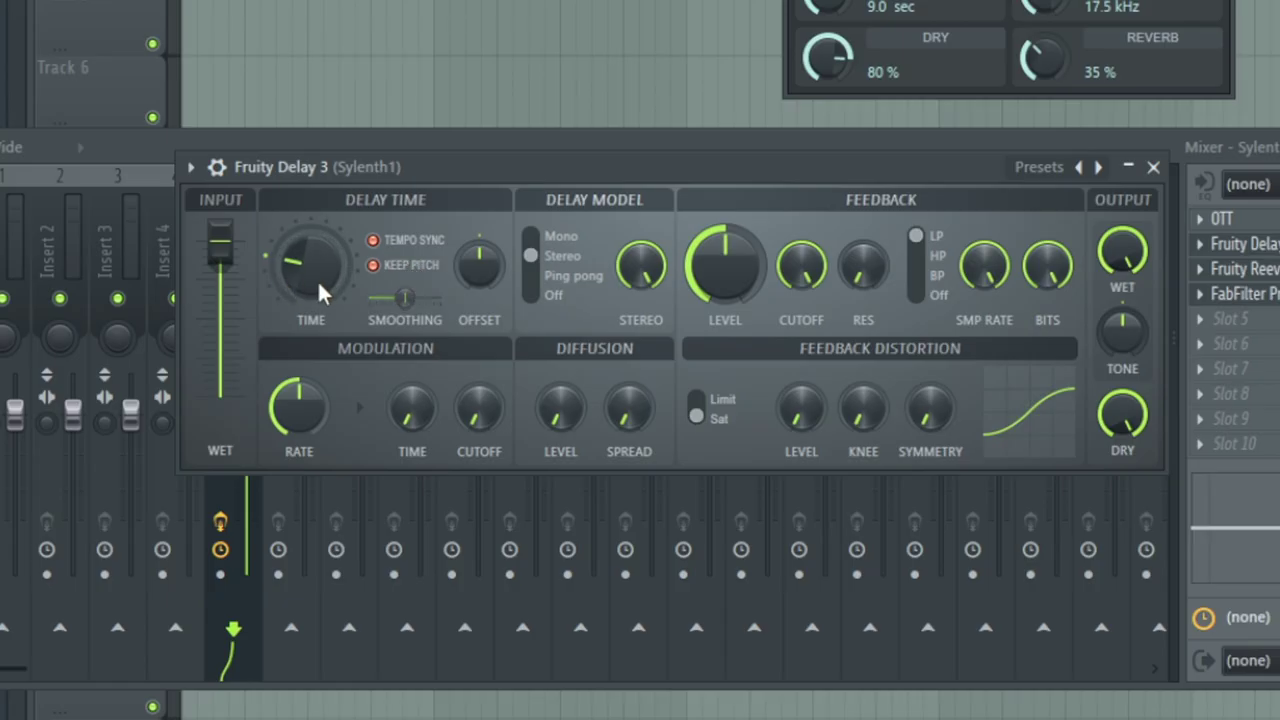
- Lengthen the delay time, switch to Ping pong, reduce stereo spread and lower its mix
drag(317, 279, 317, 250)
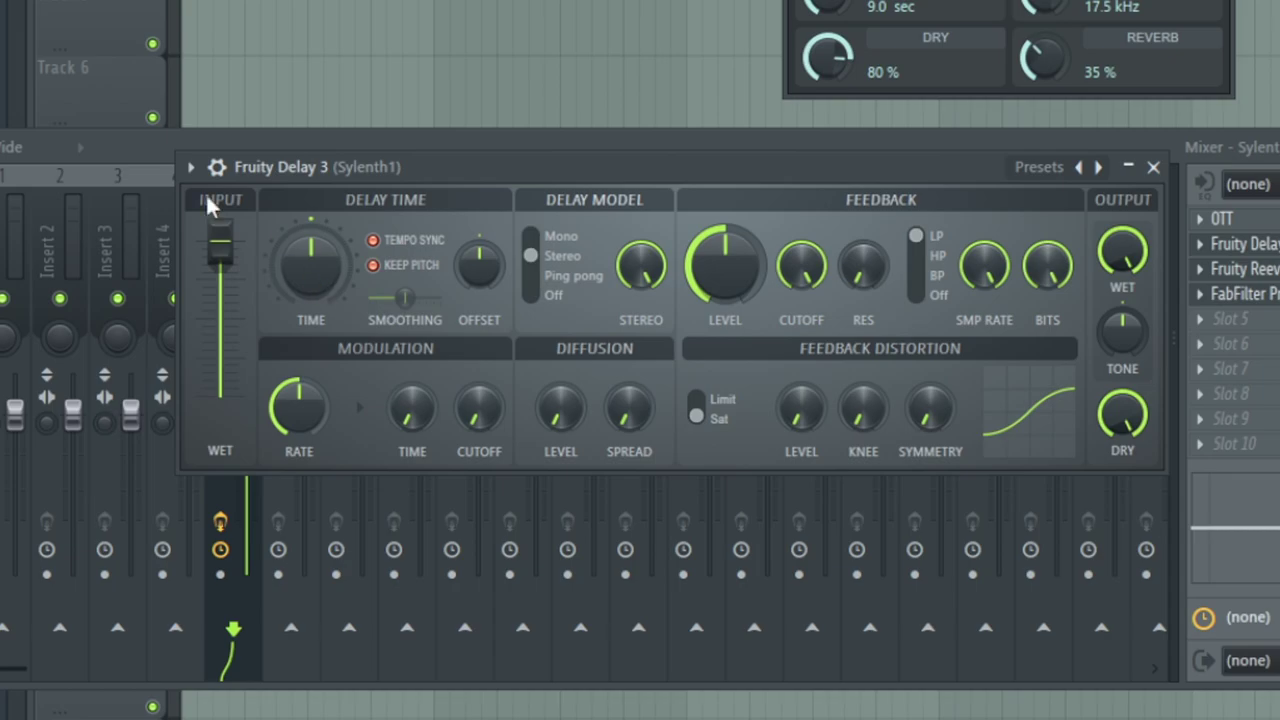
click(591, 283)
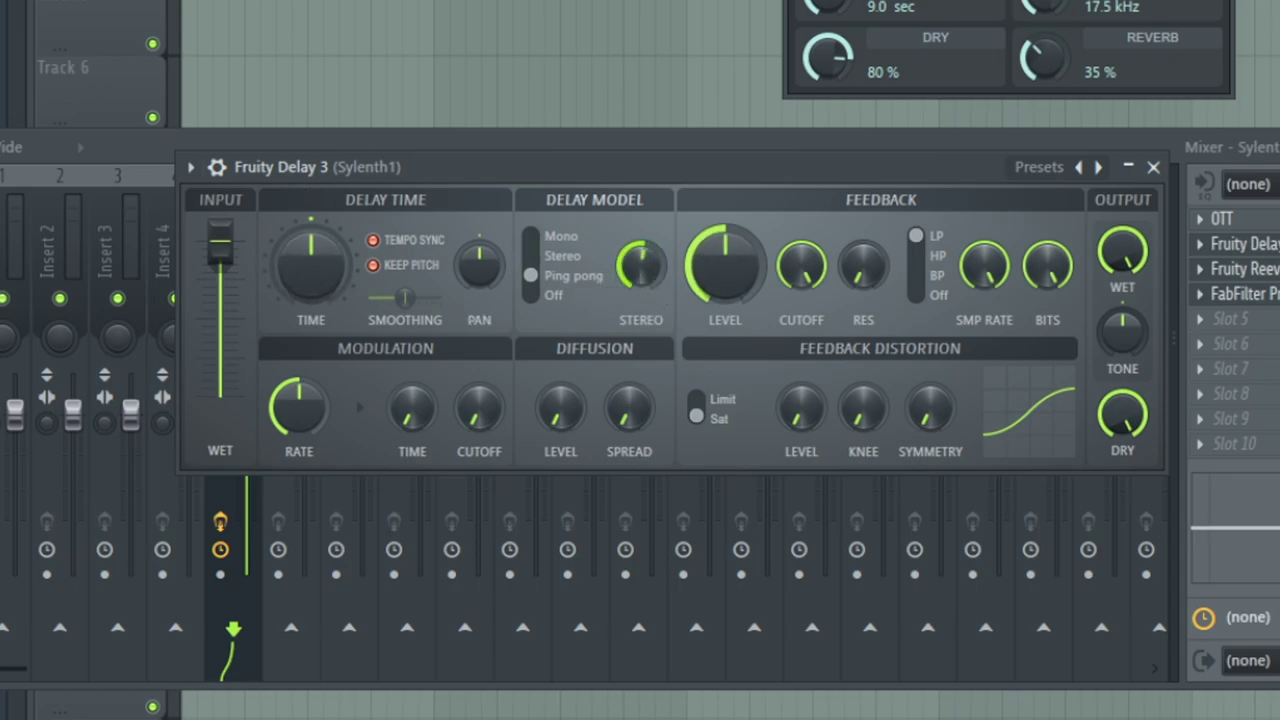
mouse_move(637, 285)
mouse_down()
mouse_move(608, 294)
mouse_move(632, 281)
mouse_up()
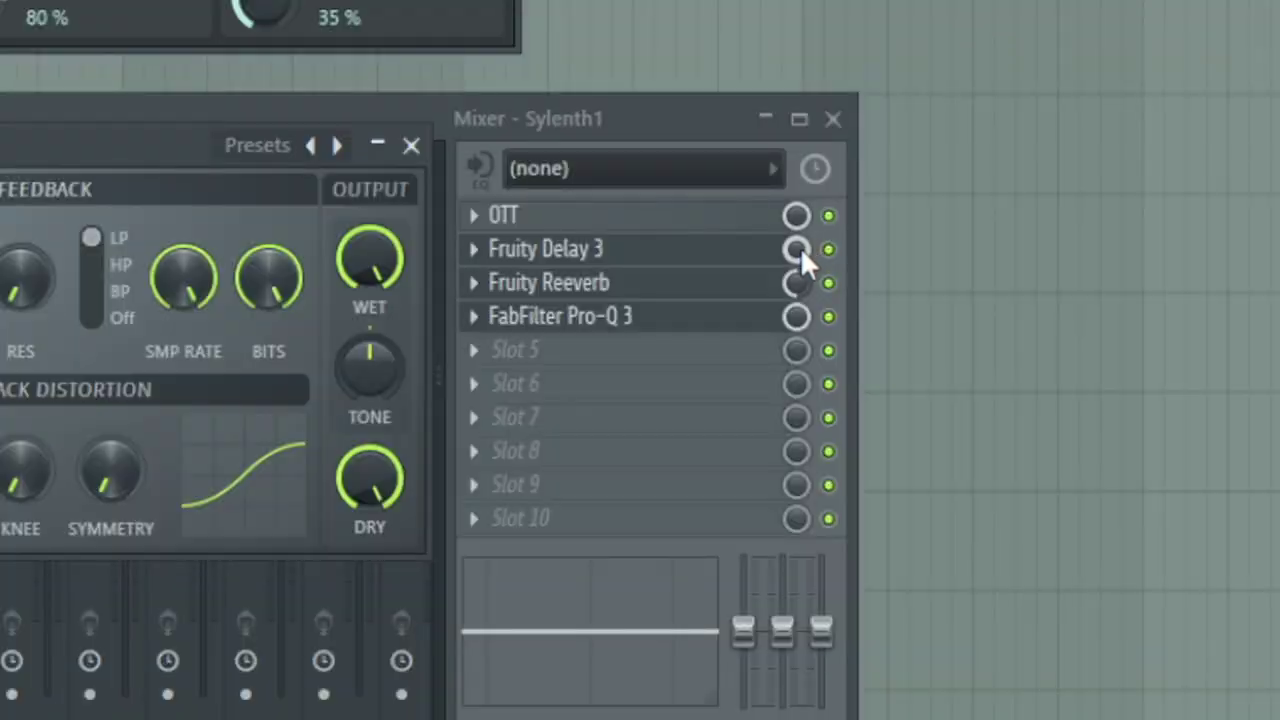
drag(995, 398, 995, 405)
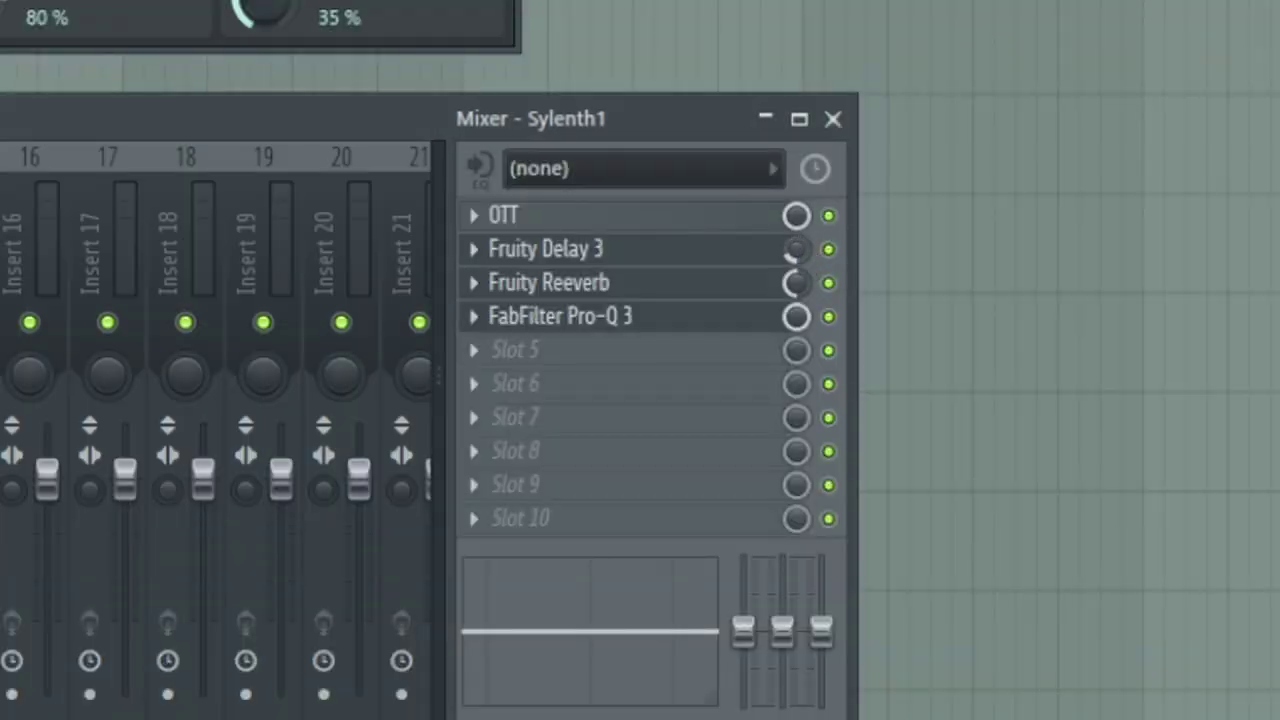
drag(341, 118, 490, 394)
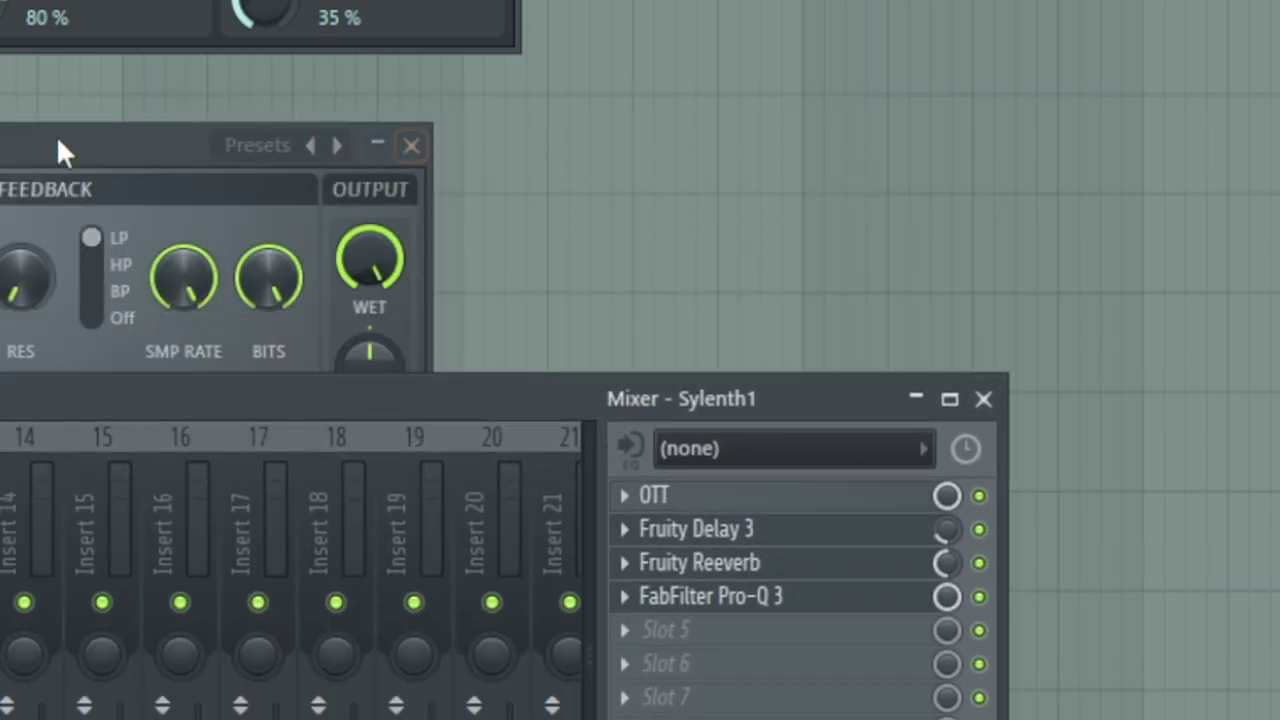
key(Escape)
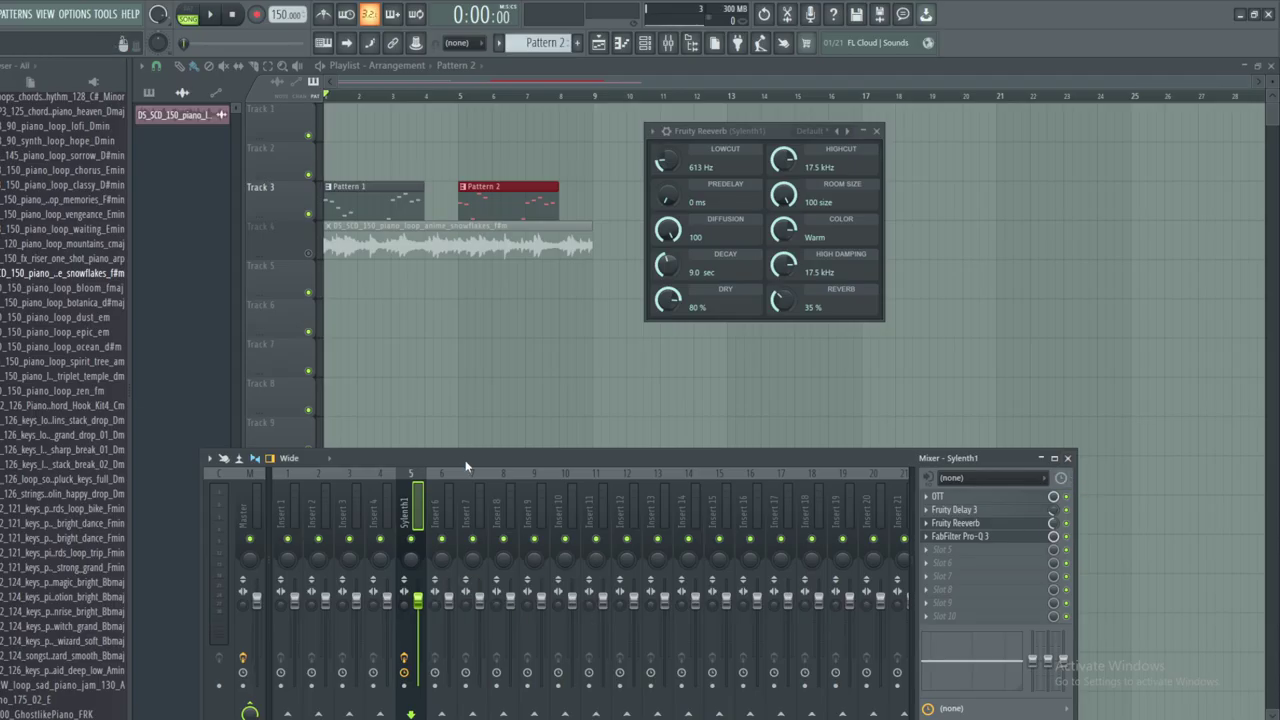
- Play the song twice to hear the Sylenth1 pluck, then stop and show the channel rack
drag(465, 467, 515, 351)
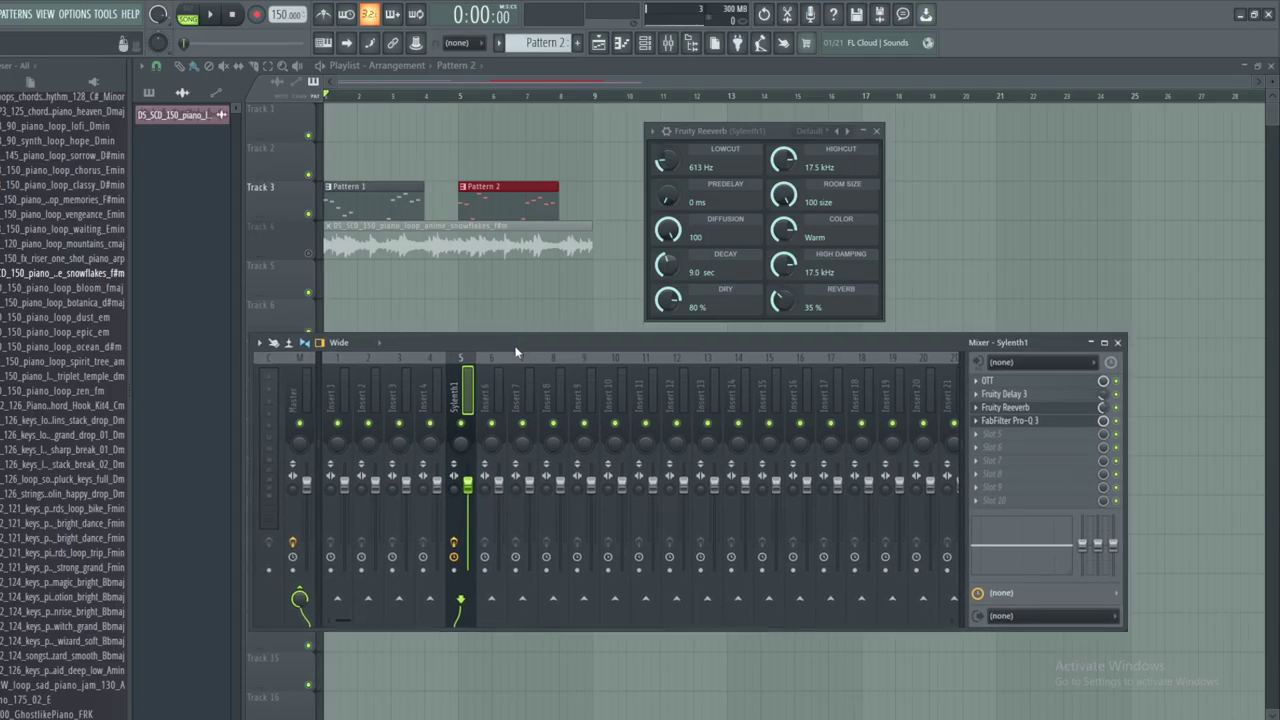
key(F12)
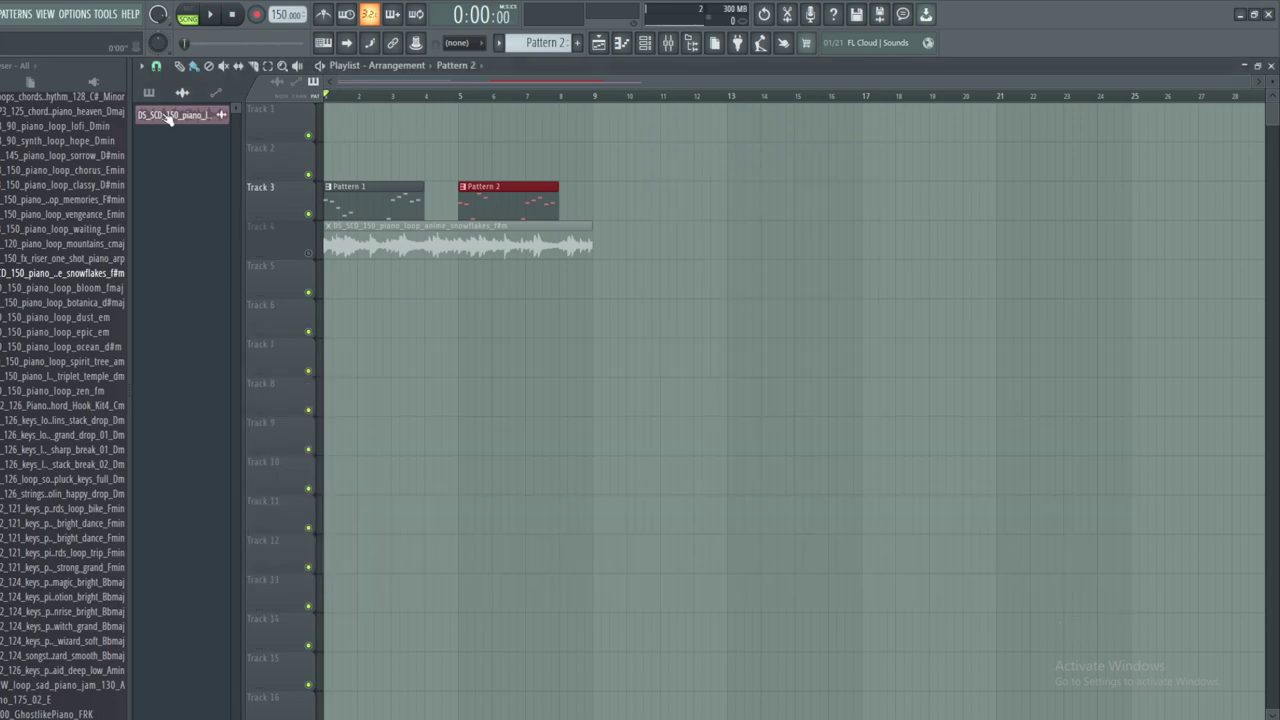
click(668, 42)
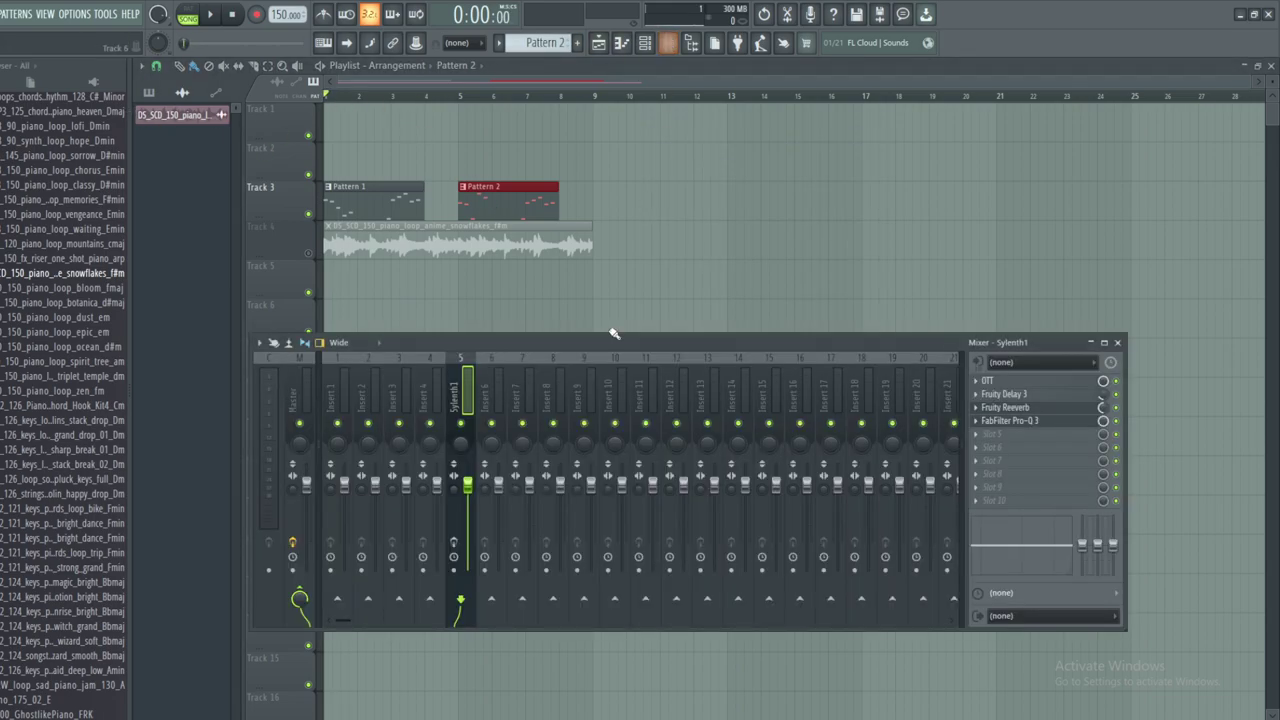
click(214, 15)
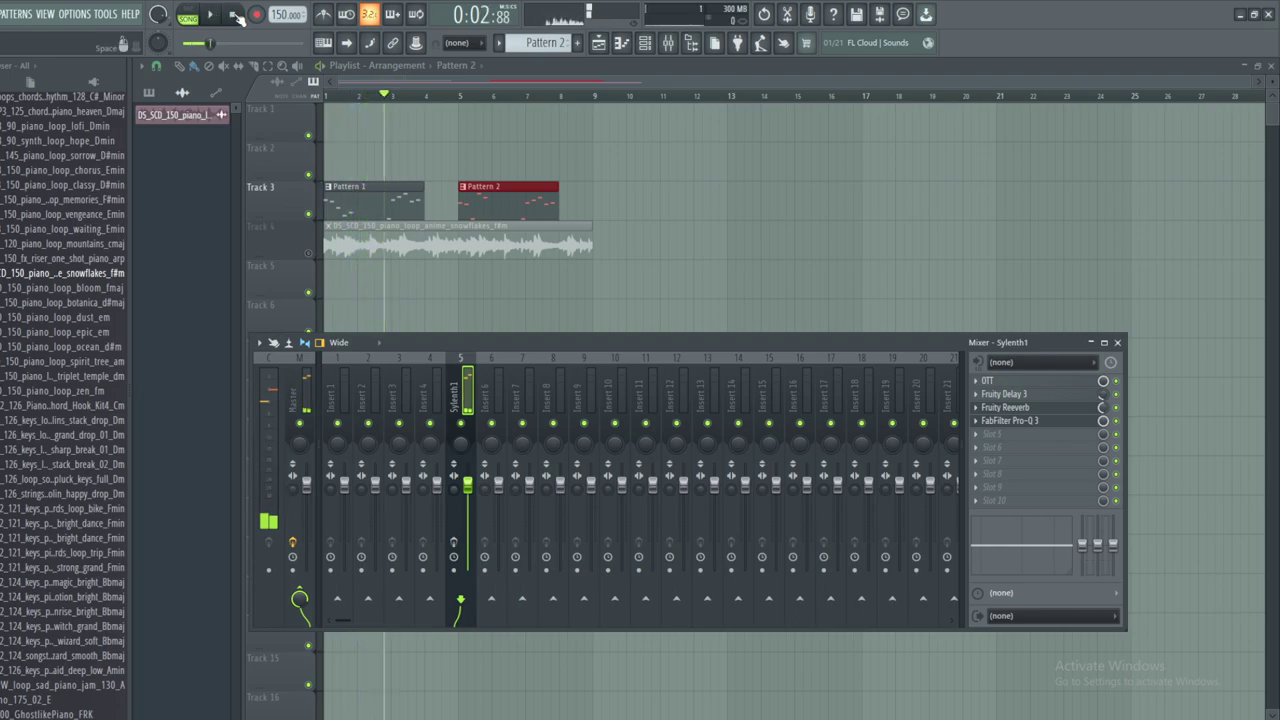
click(233, 16)
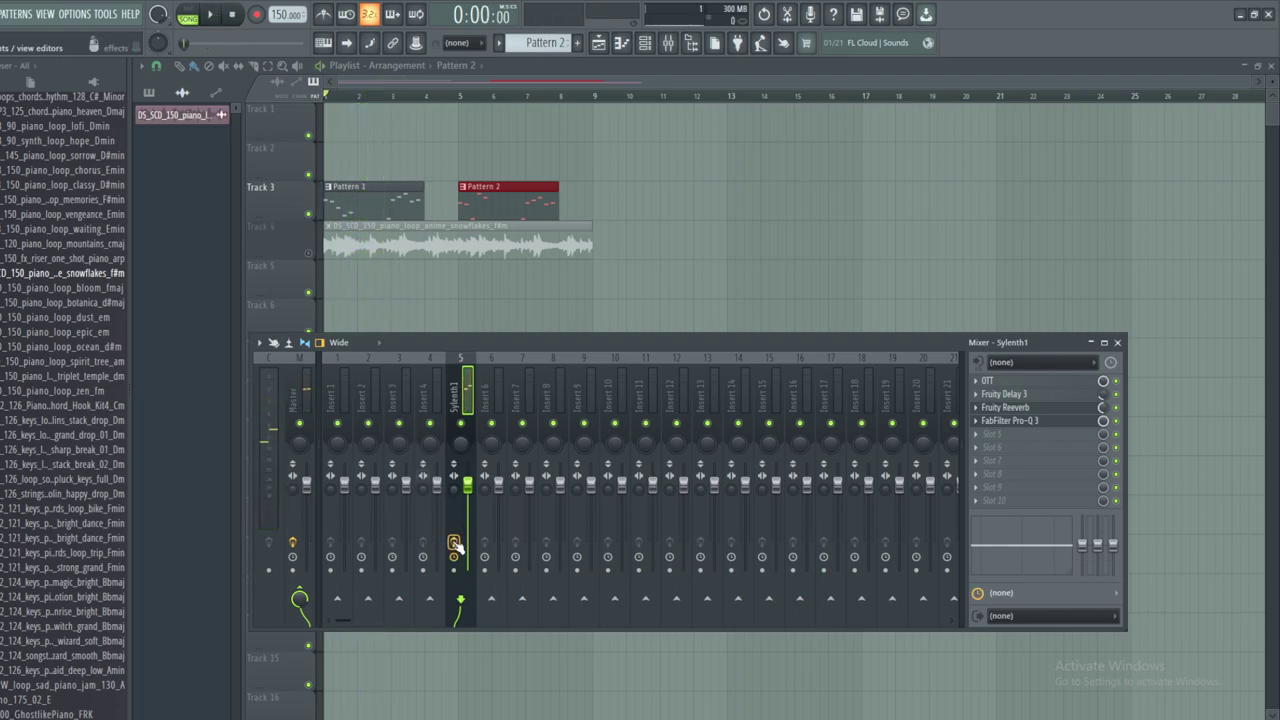
key(space)
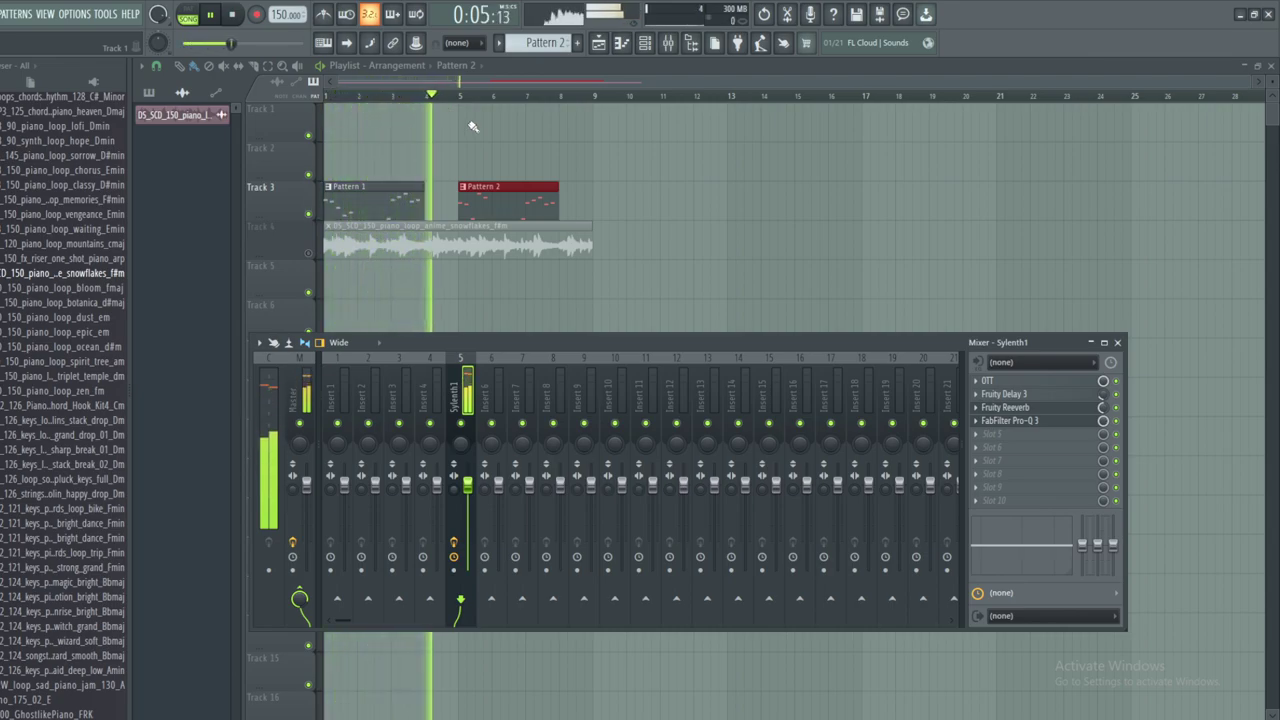
key(space)
key(F6)
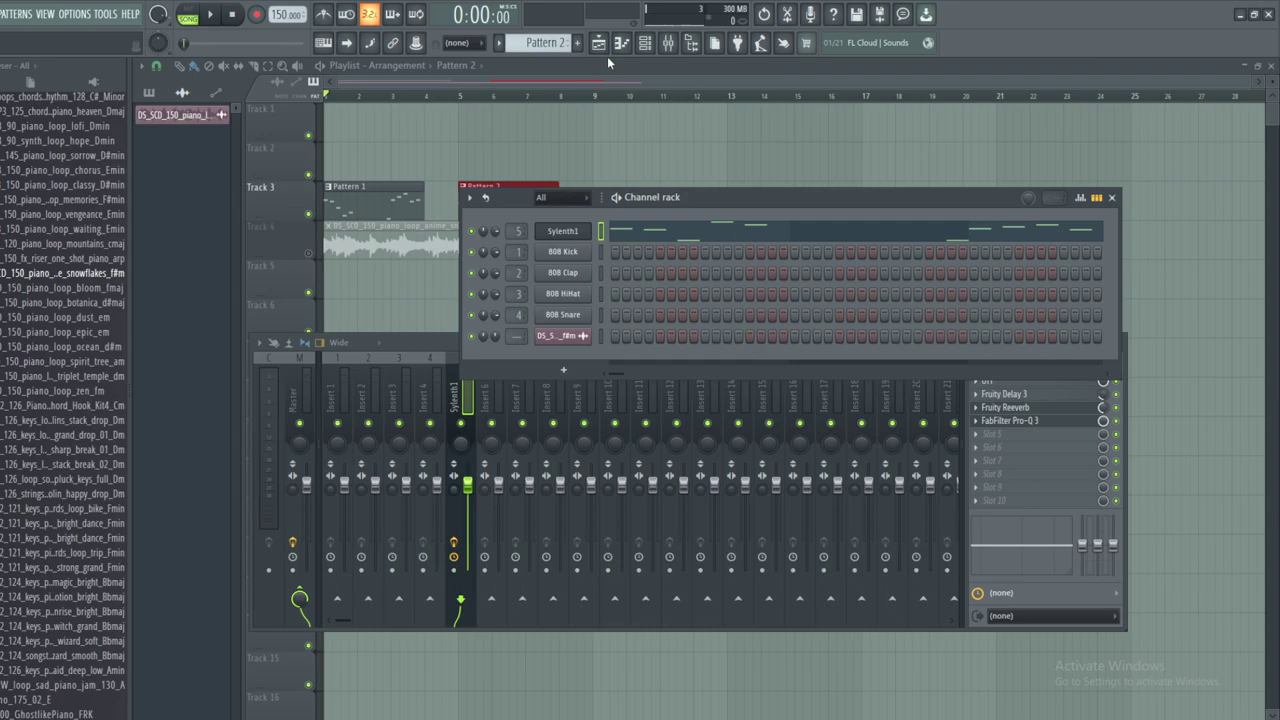
- Preview the 058 DNBDRUMS Zenhiser snare in the Browser and load it as a new channel
scroll(27, 248, up, 10)
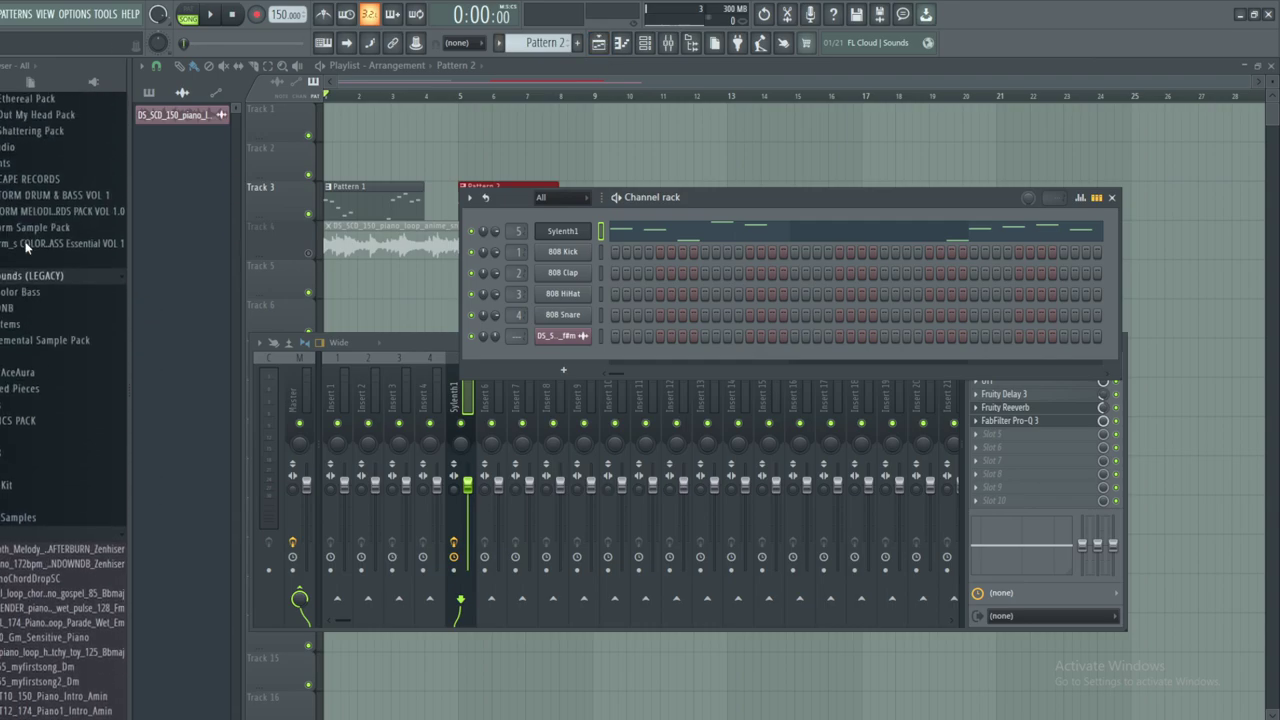
drag(8, 458, 37, 463)
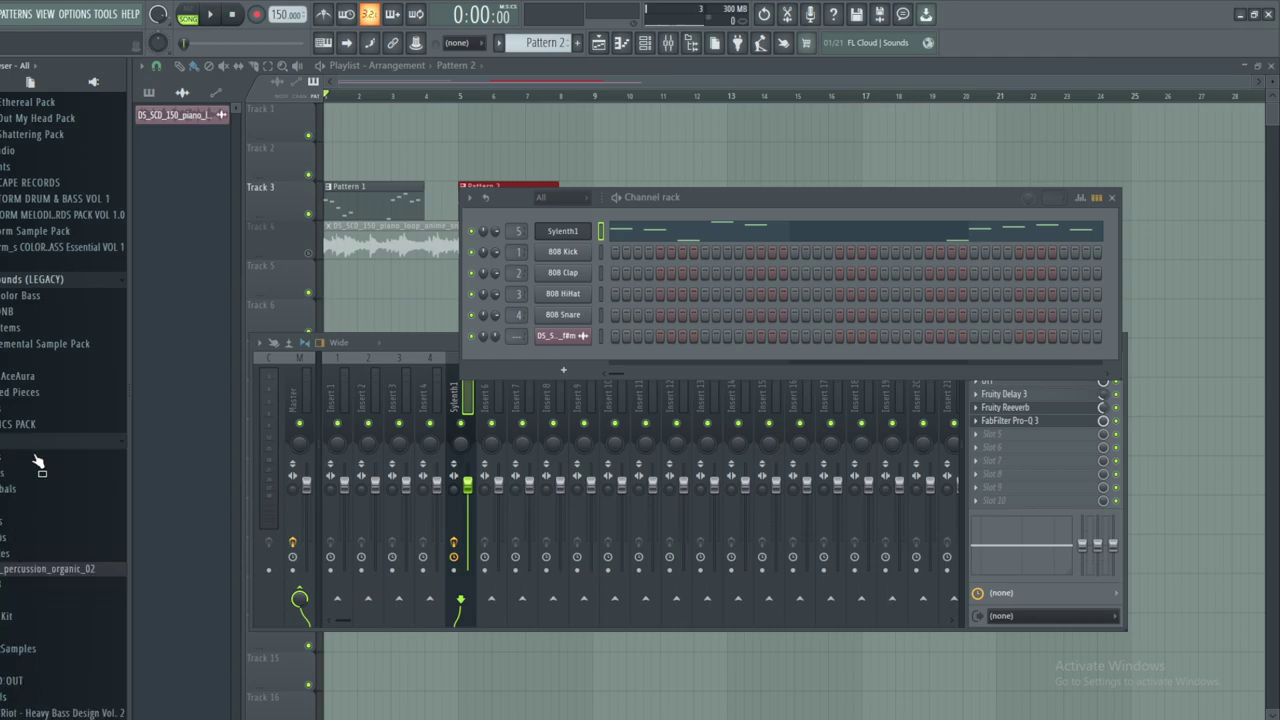
click(37, 554)
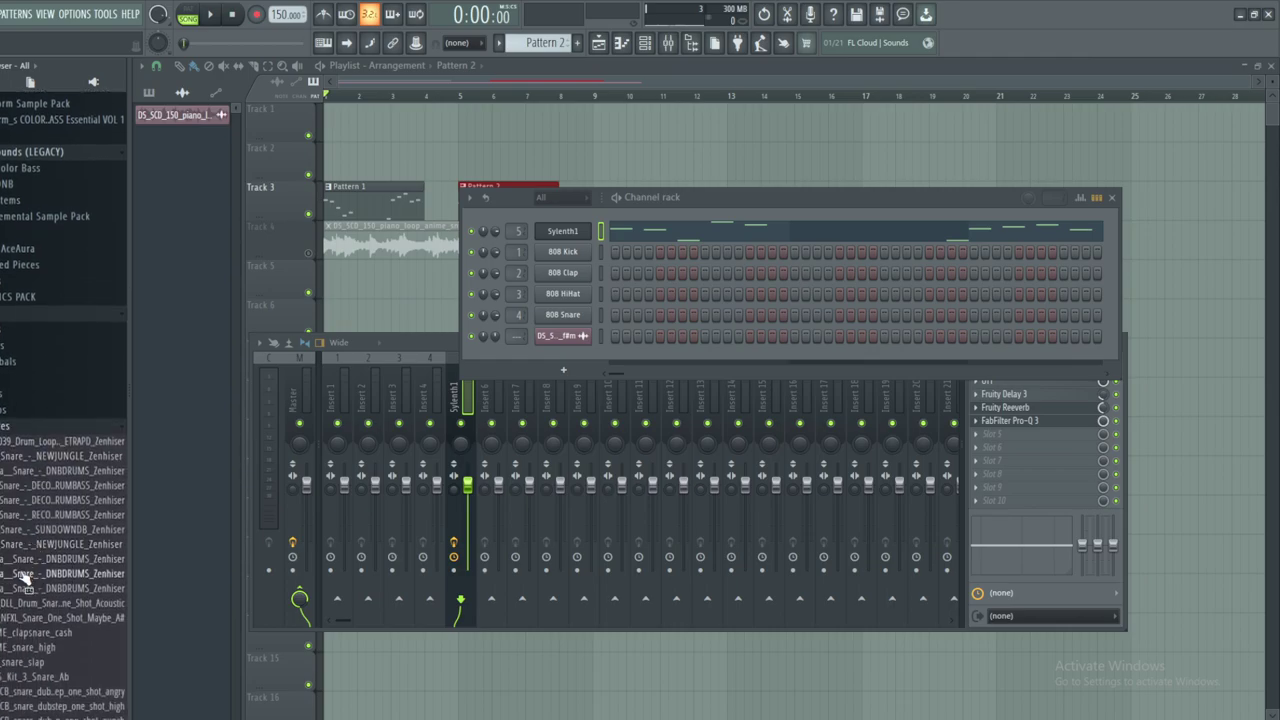
scroll(24, 578, down, 3)
click(24, 490)
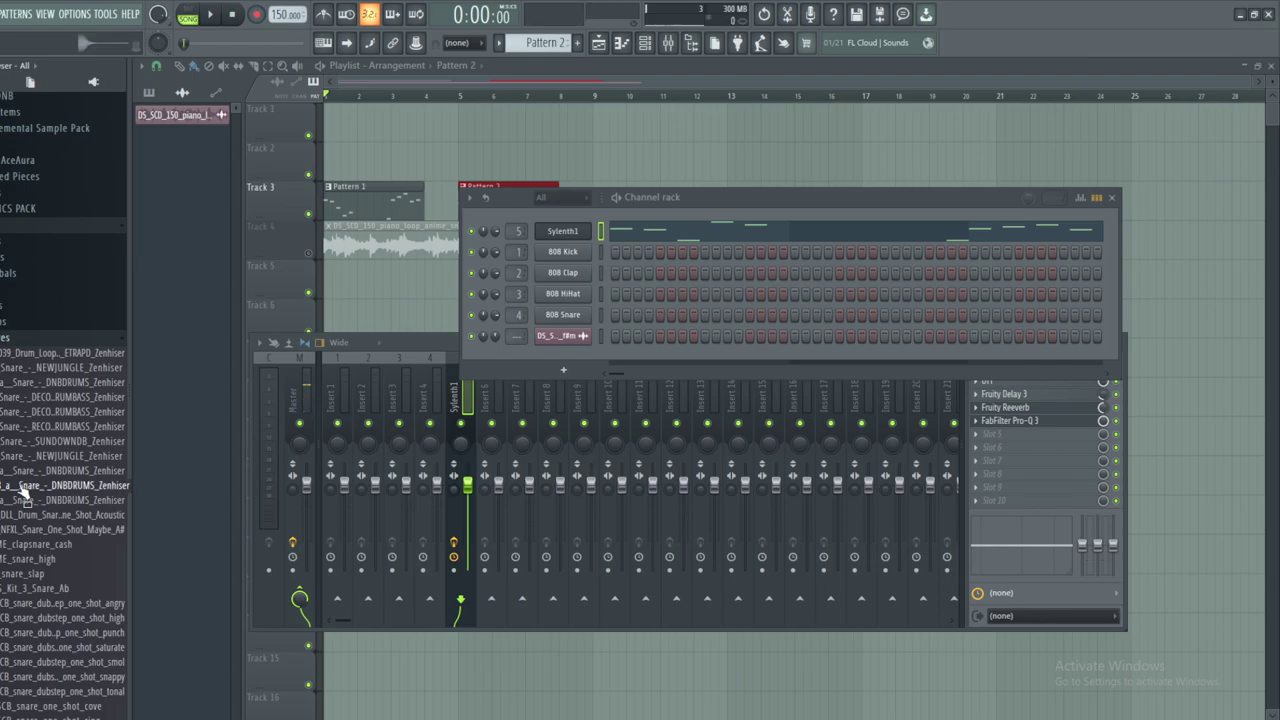
drag(24, 492, 703, 292)
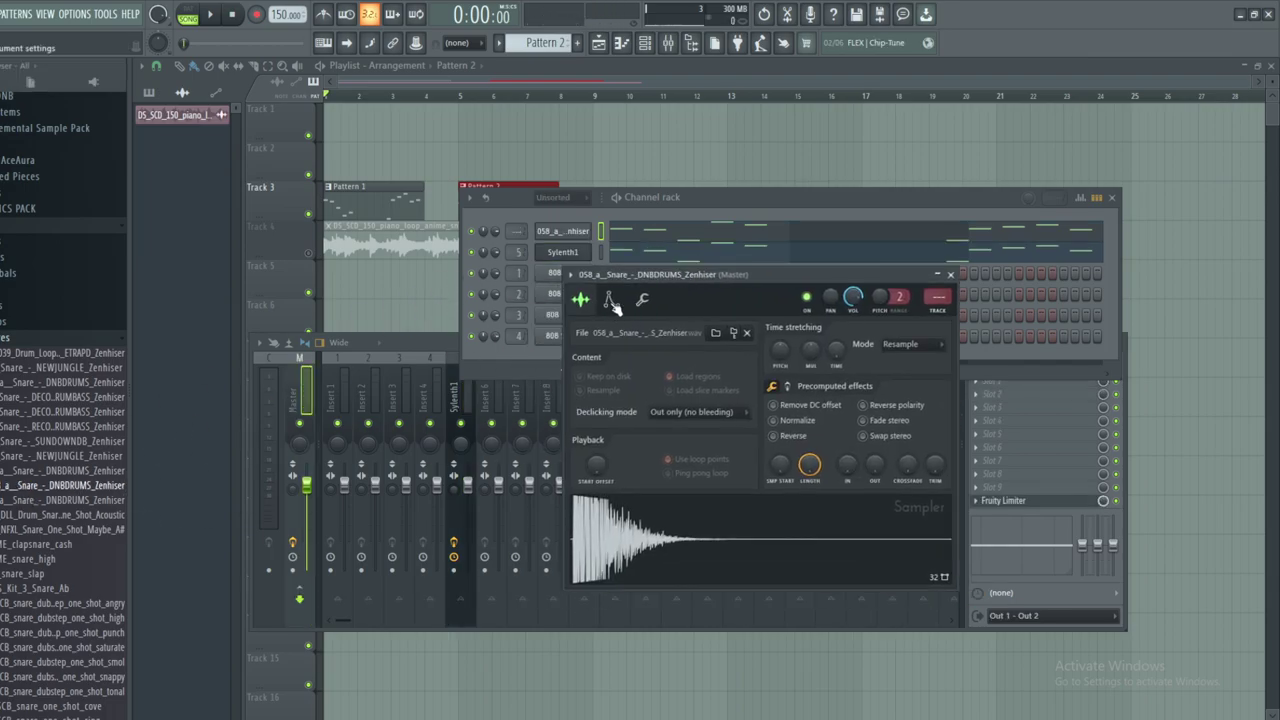
- Tighten the snare's volume envelope by lowering hold, decay, sustain and release
click(613, 298)
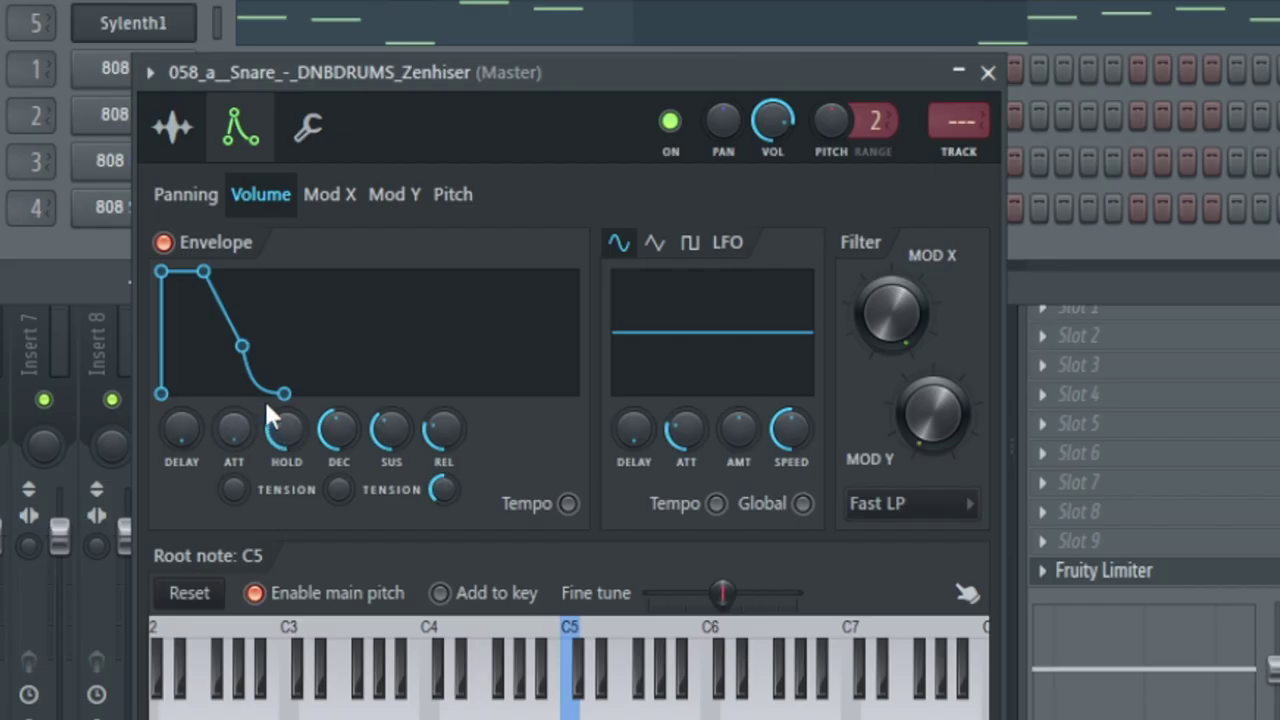
drag(270, 415, 270, 460)
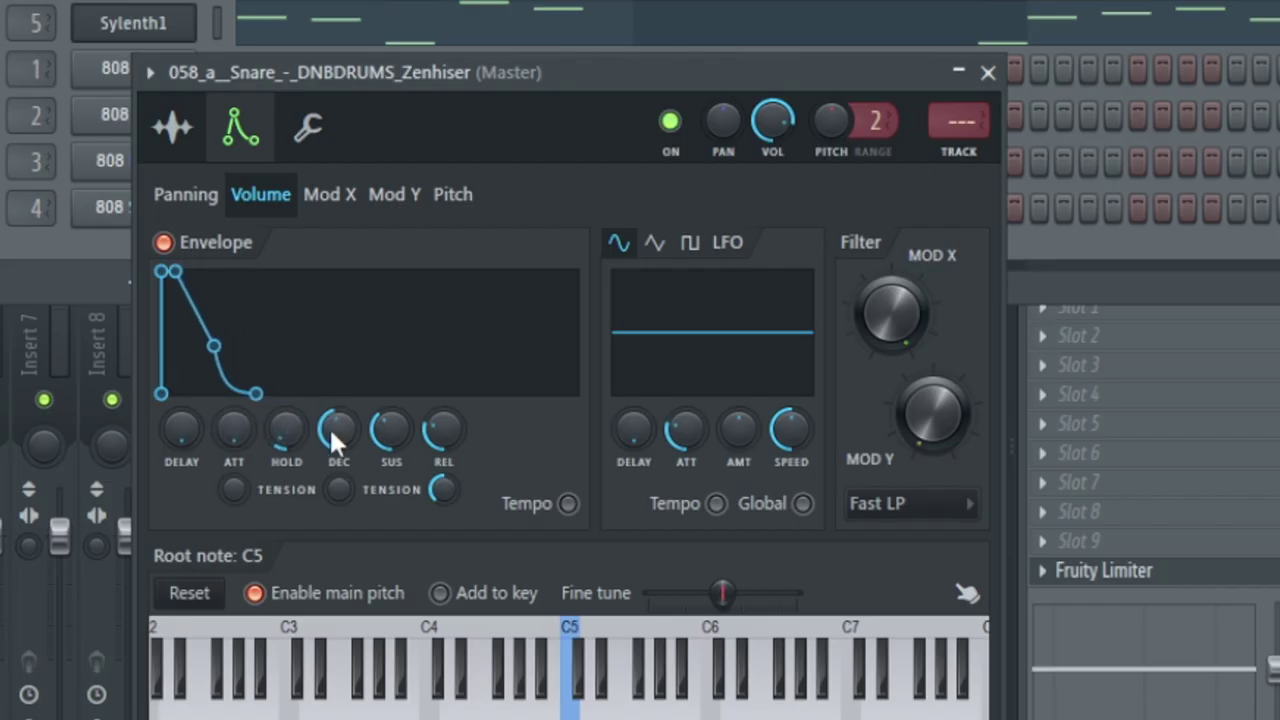
drag(334, 434, 334, 480)
drag(390, 430, 390, 465)
drag(443, 430, 443, 460)
drag(222, 442, 222, 460)
- Preview the snare at C5 and open its notes in the piano roll
click(577, 705)
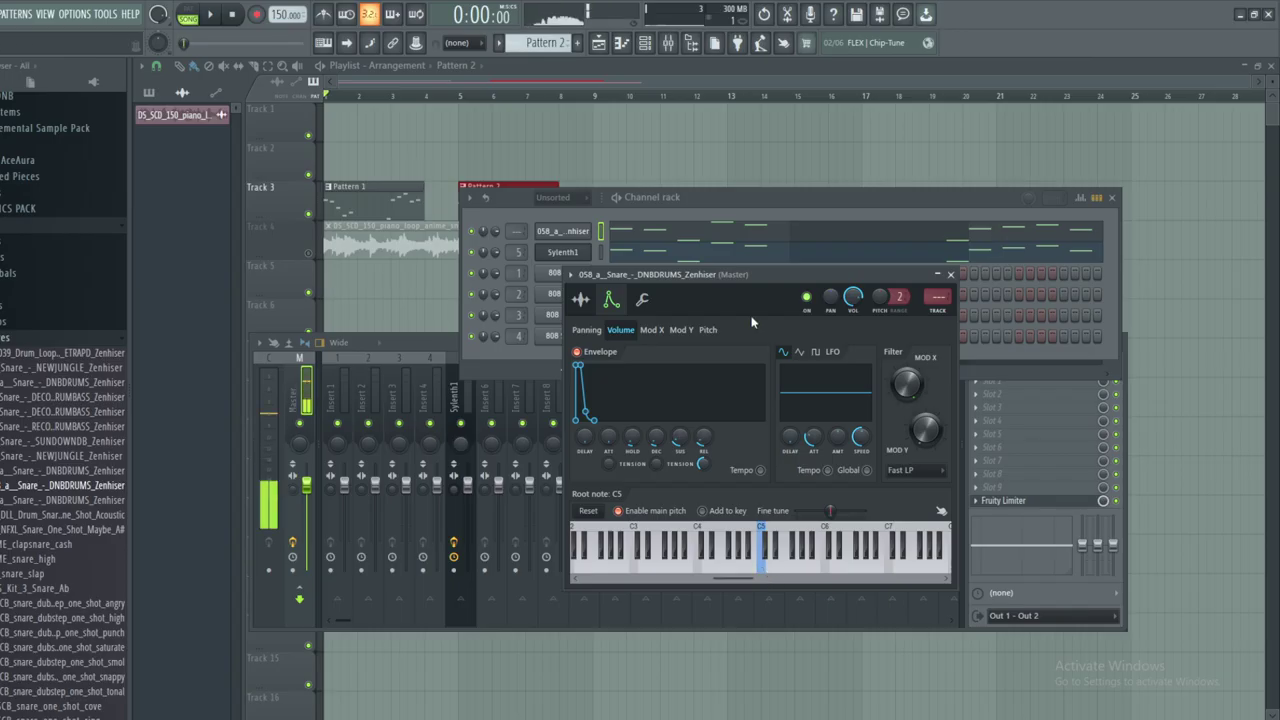
click(760, 205)
click(657, 235)
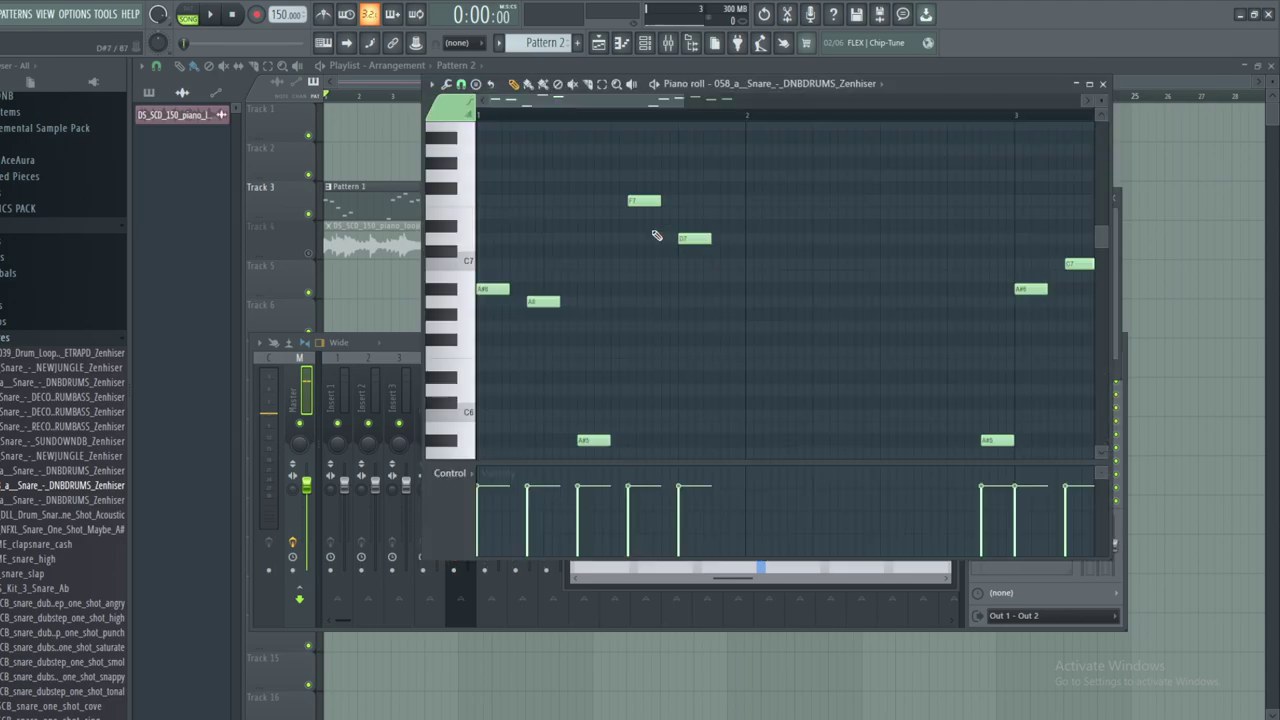
- Zoom out the piano roll and play back the snare pattern, then stop and return to the channel rack
drag(679, 101, 737, 337)
scroll(718, 340, down, 1)
scroll(718, 340, up, 1)
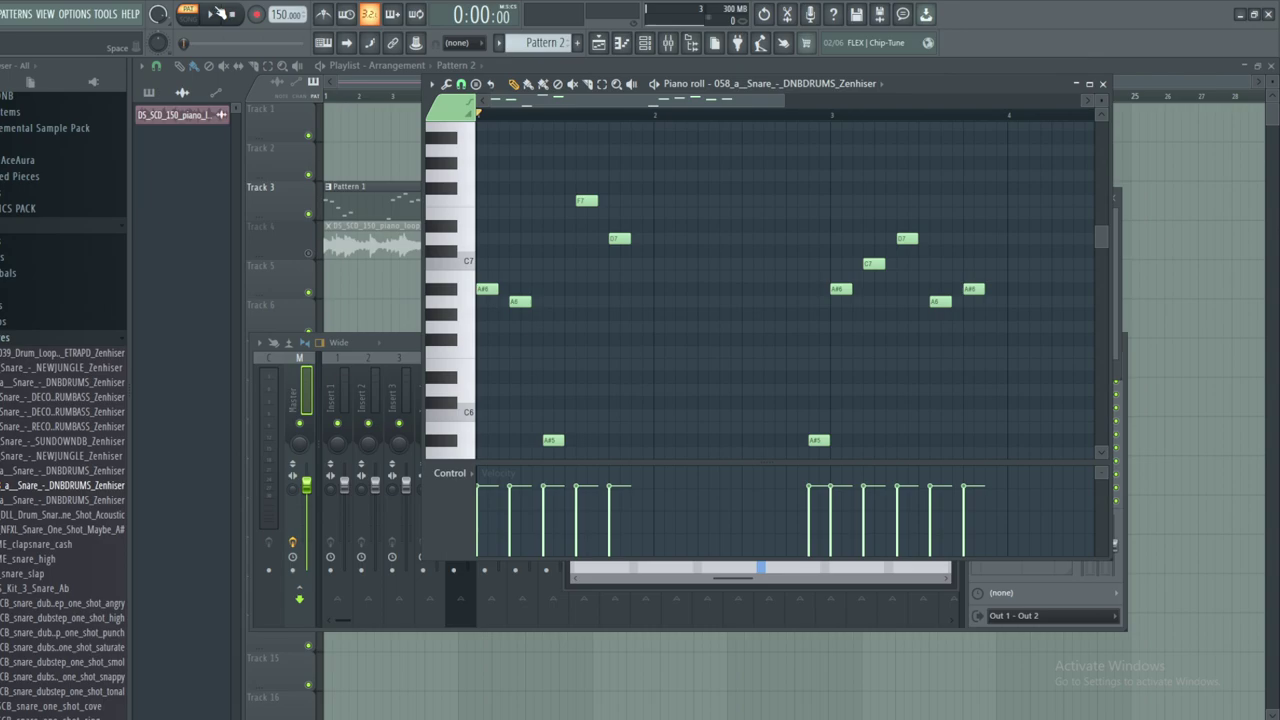
click(212, 15)
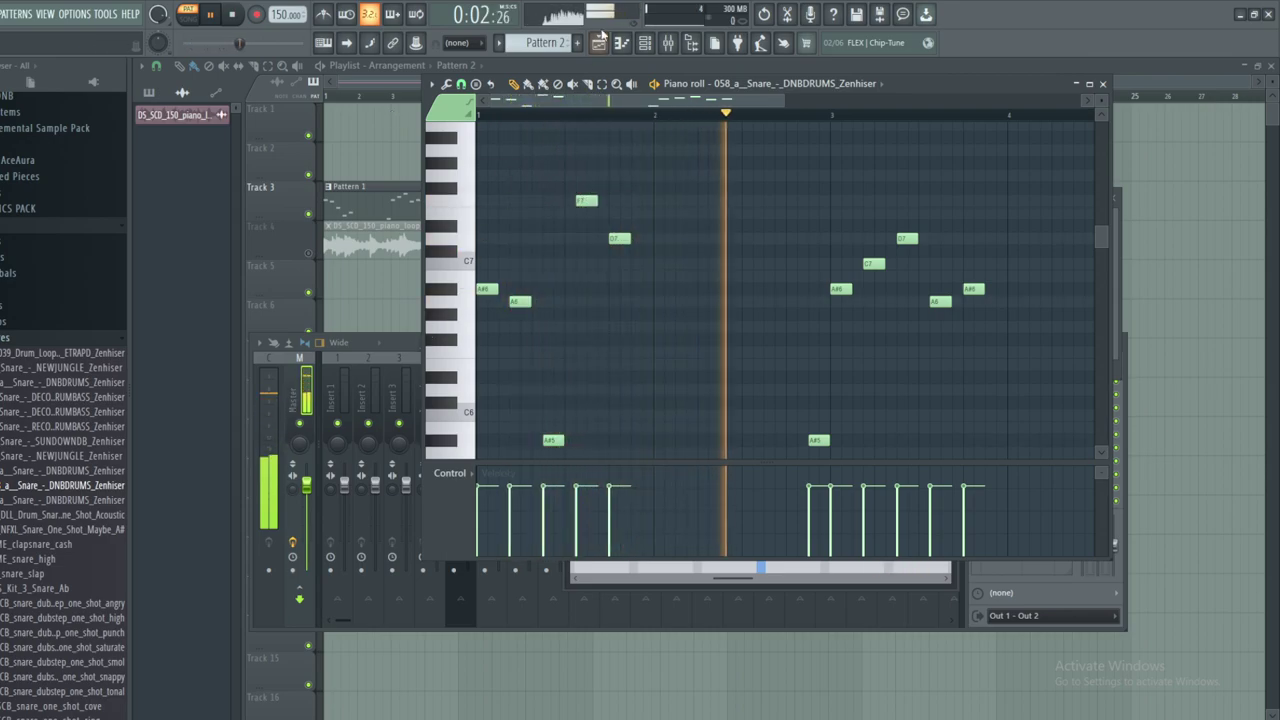
drag(696, 103, 755, 103)
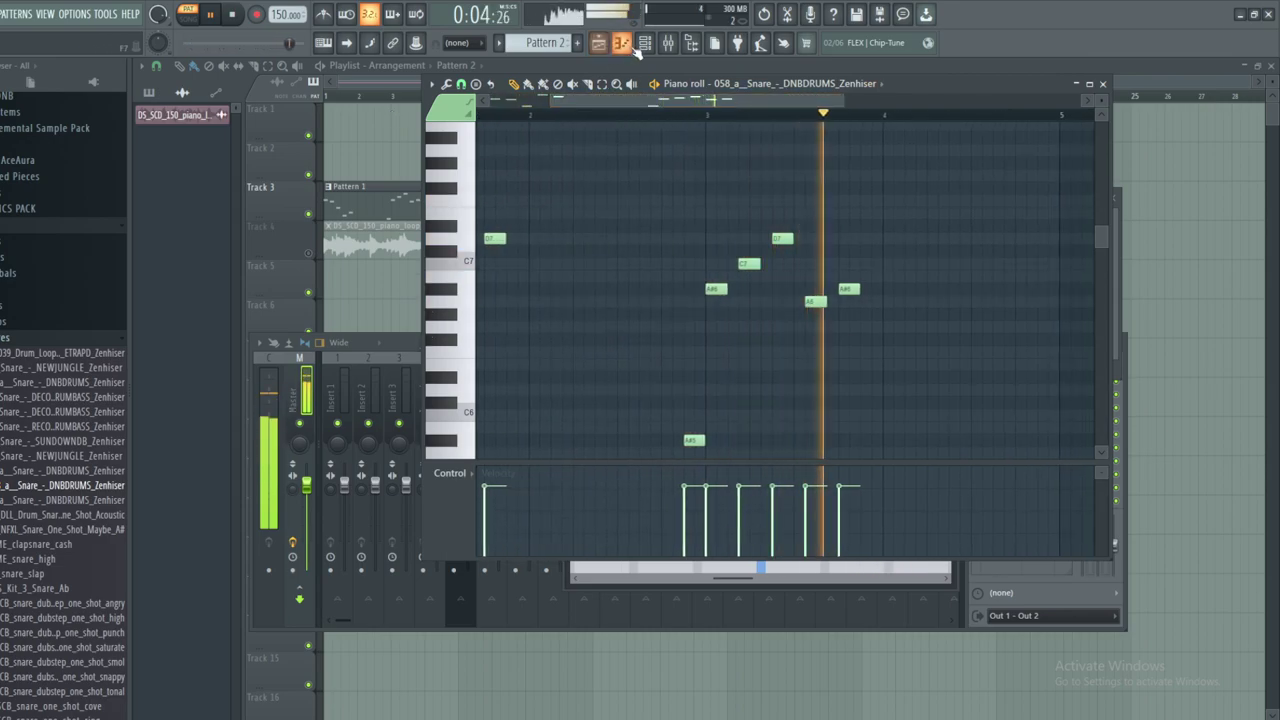
key(space)
key(F6)
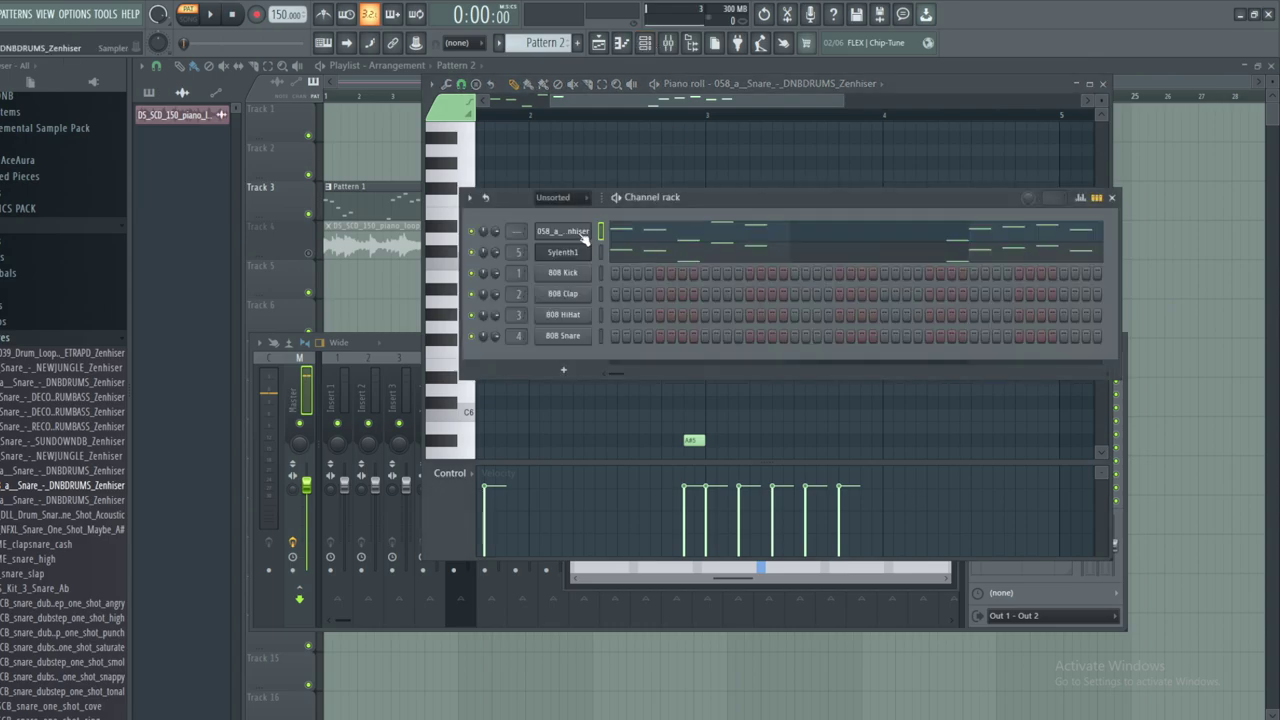
- Route the snare to free mixer insert 6 and lower its volume to 0.39
click(563, 231)
click(571, 274)
click(781, 321)
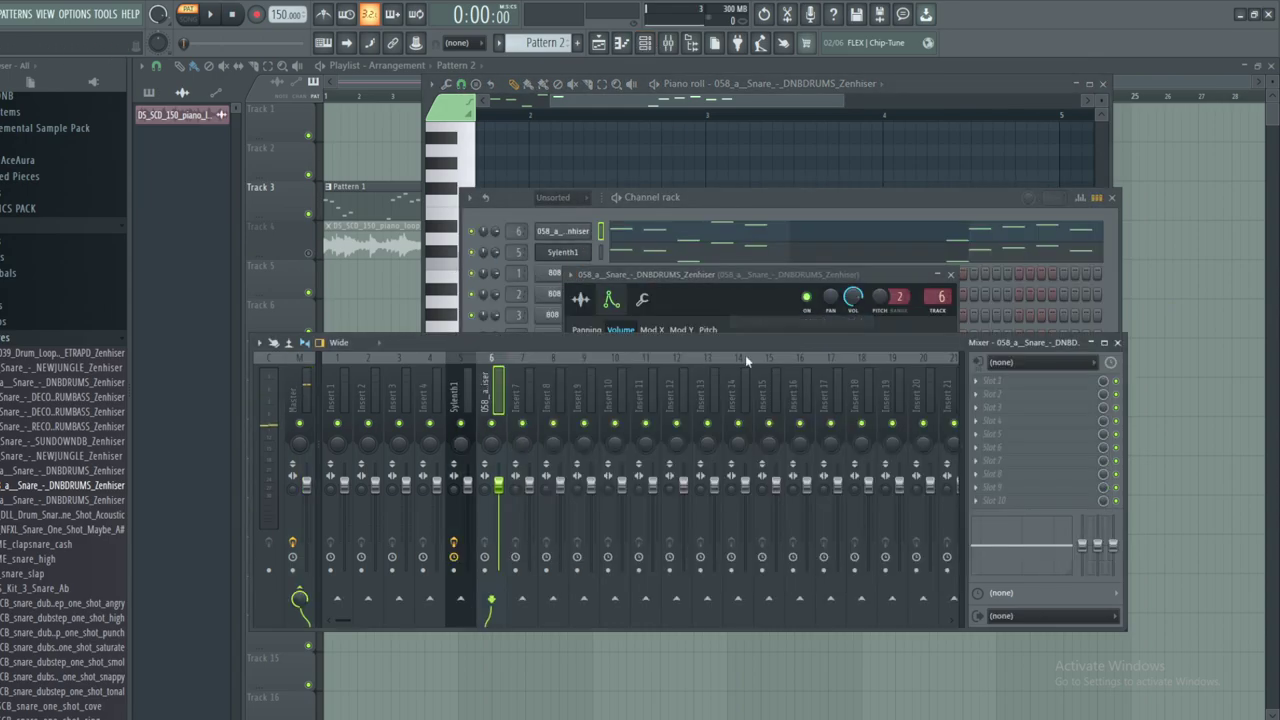
drag(499, 494, 499, 524)
- Insert FabFilter Pro-Q 3 on the snare track with a 48 dB/oct low cut near 224 Hz
click(990, 381)
click(700, 460)
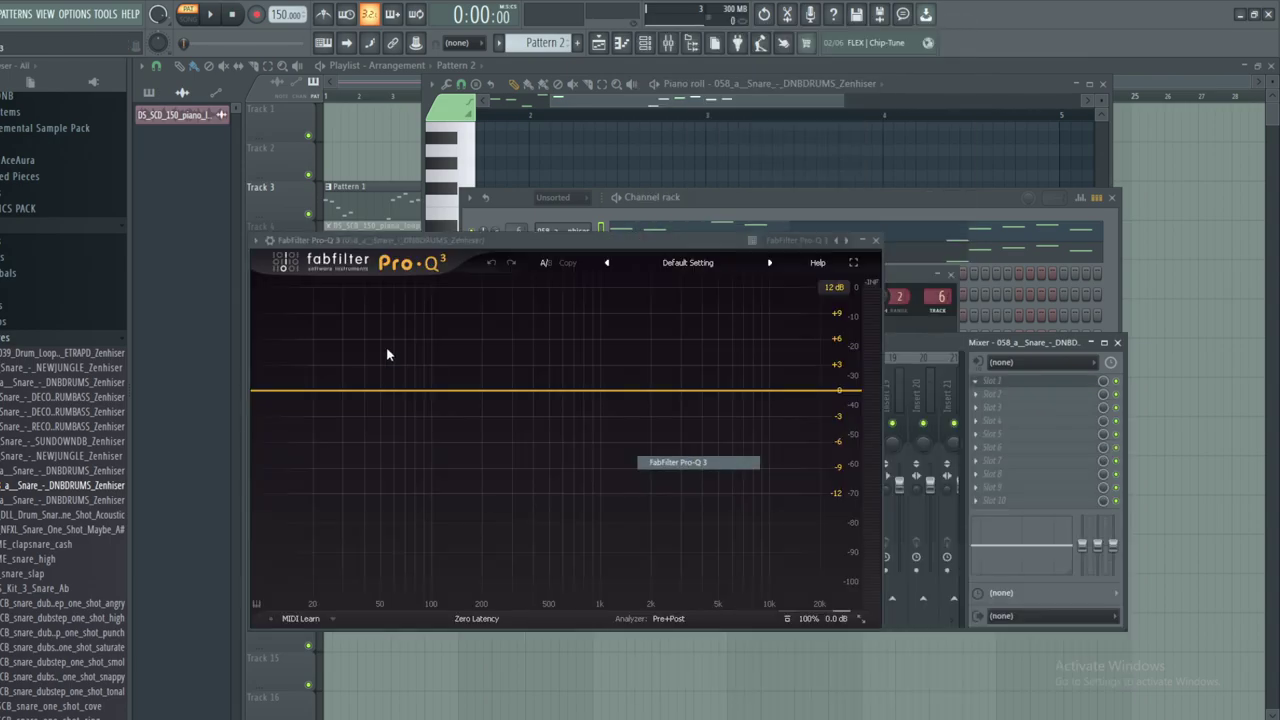
click(504, 393)
right_click(504, 393)
mouse_move(526, 472)
click(740, 510)
click(366, 577)
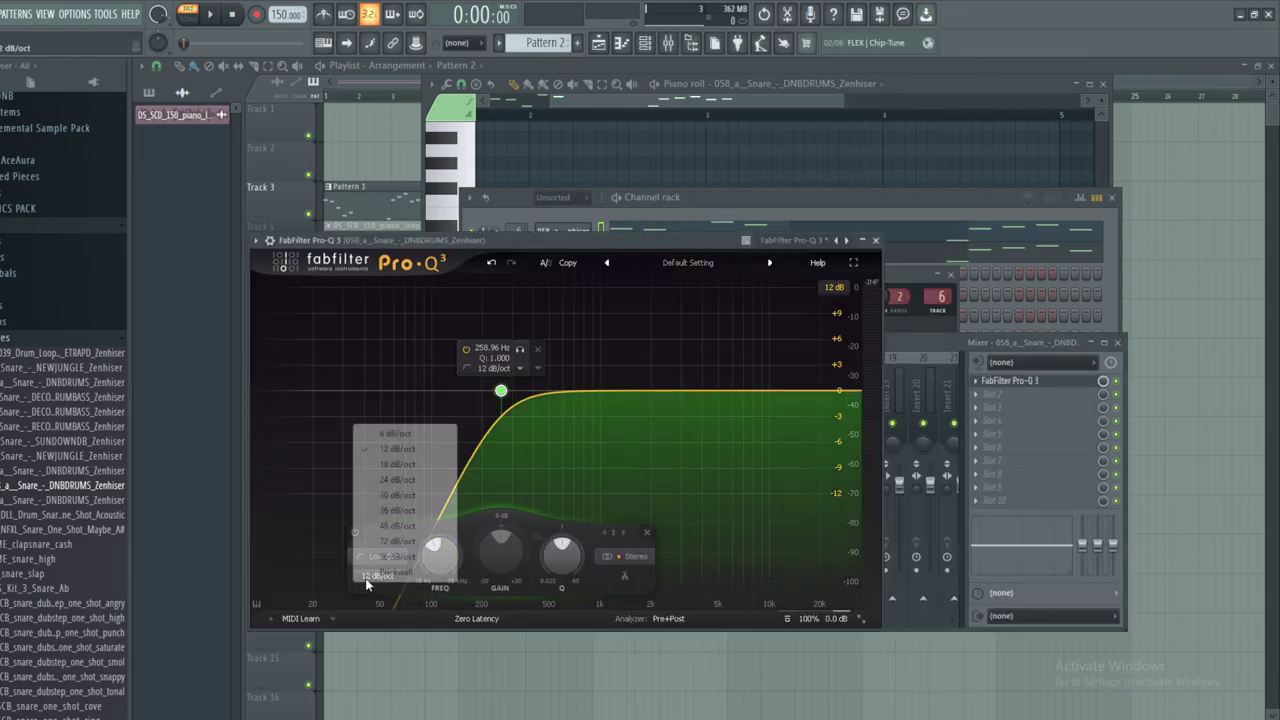
click(397, 525)
drag(501, 390, 490, 446)
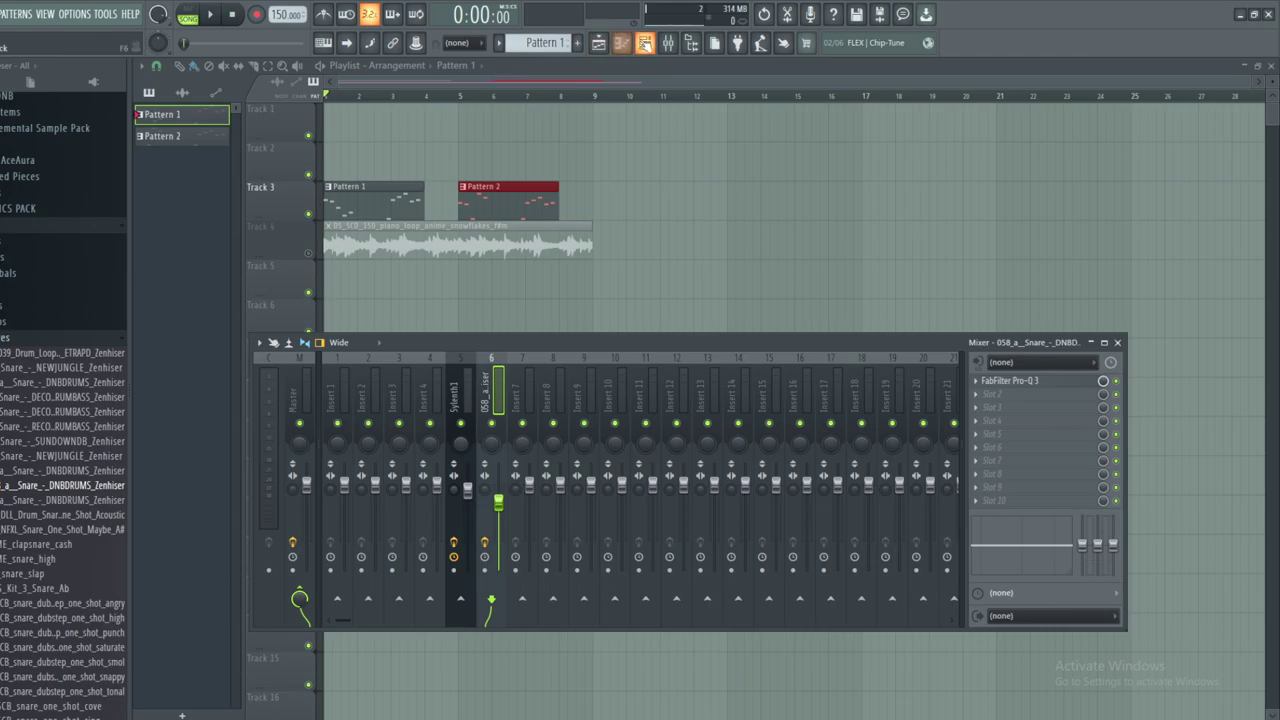
click(645, 42)
drag(700, 186, 570, 306)
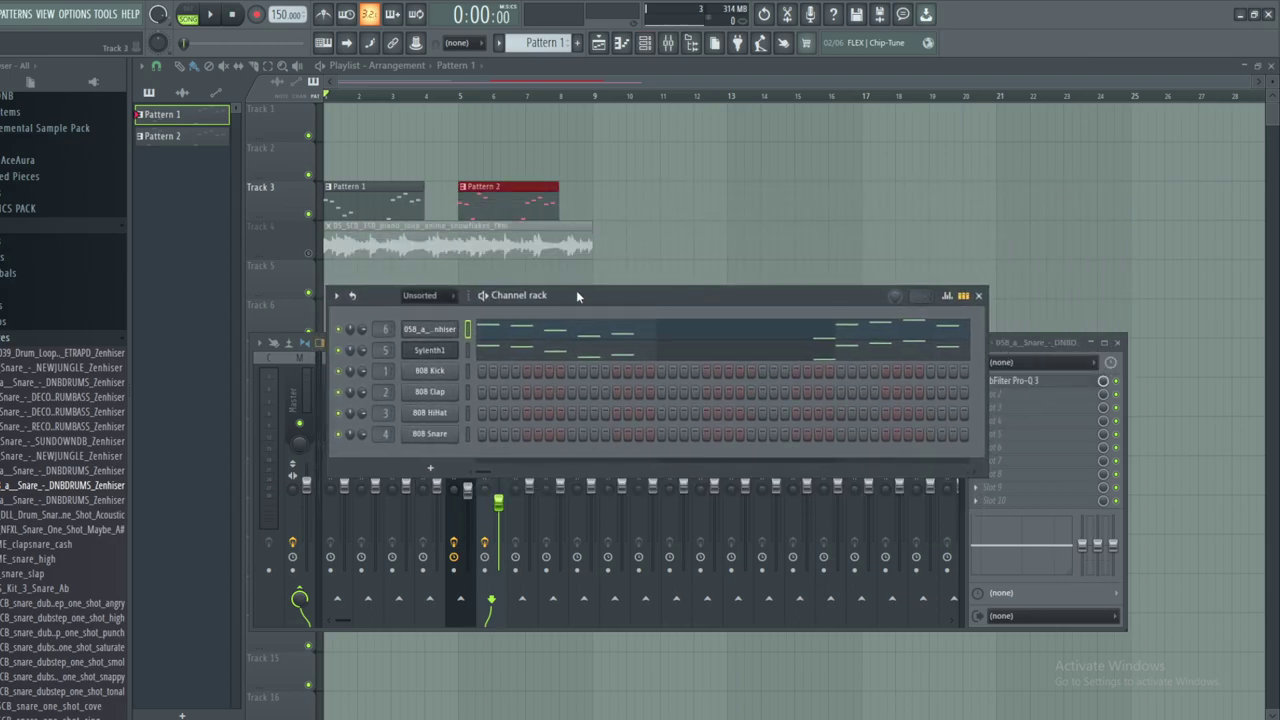
- Insert a reFX Nexus channel and paste the piano notes into it
right_click(430, 329)
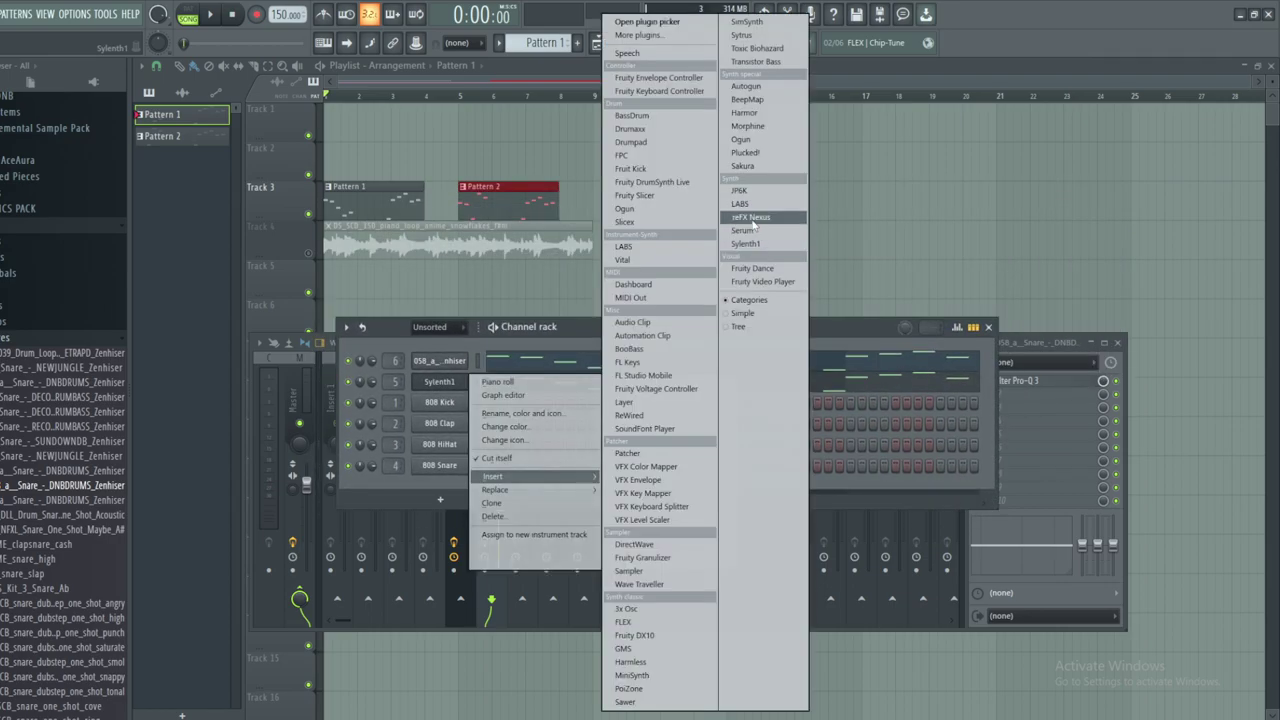
click(765, 215)
drag(758, 304, 832, 387)
right_click(528, 430)
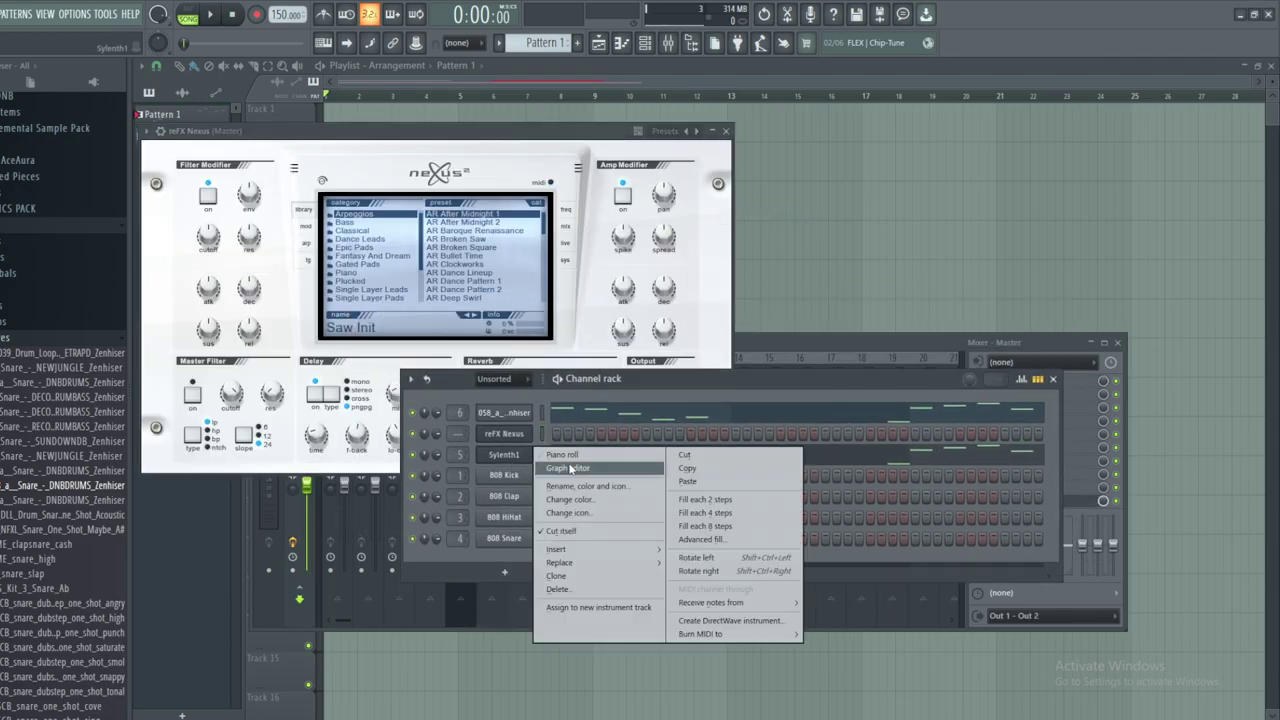
click(688, 461)
right_click(528, 430)
click(689, 461)
click(528, 432)
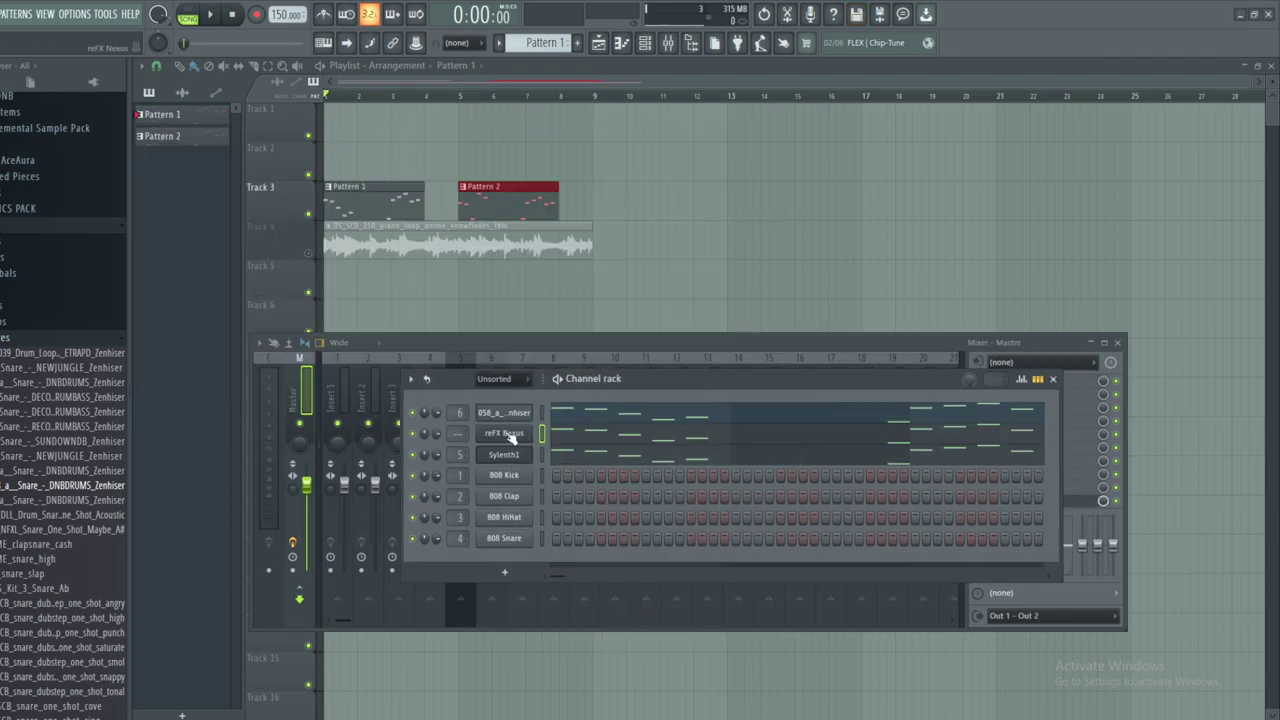
- Clone the Nexus channel, give the first layer the PN Arena Ambience preset, and play it back
right_click(530, 431)
click(558, 555)
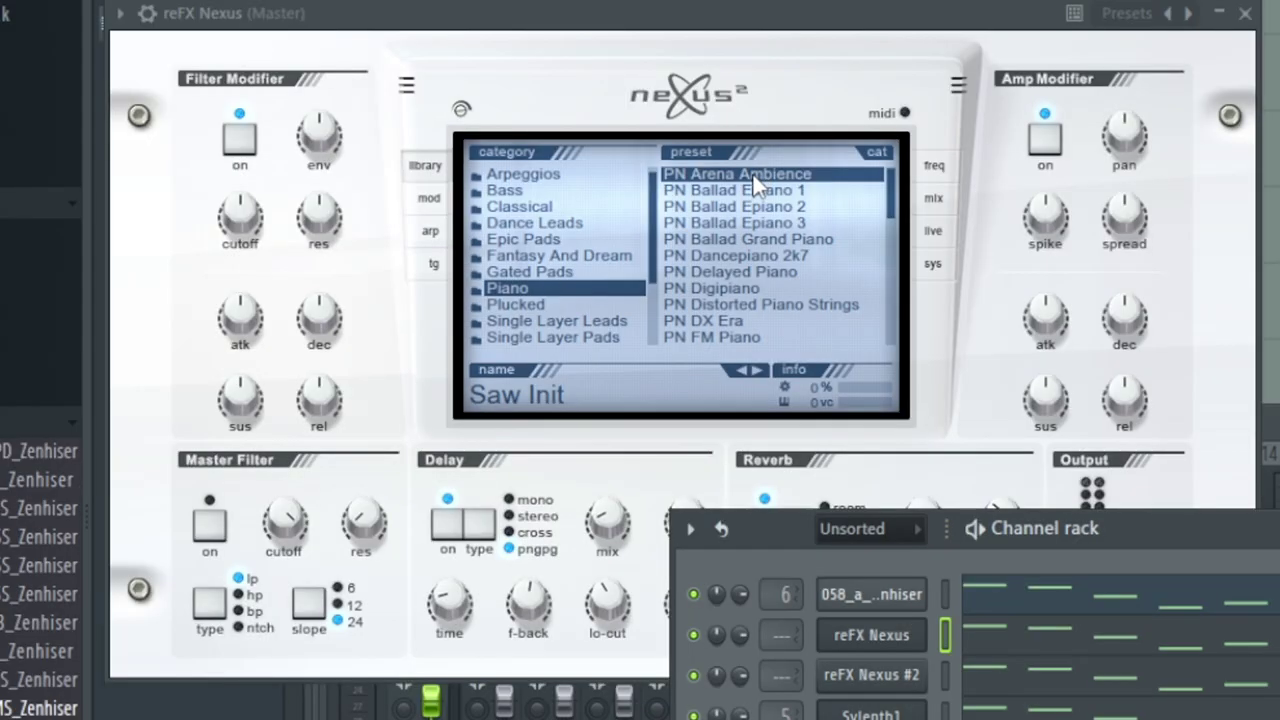
click(769, 176)
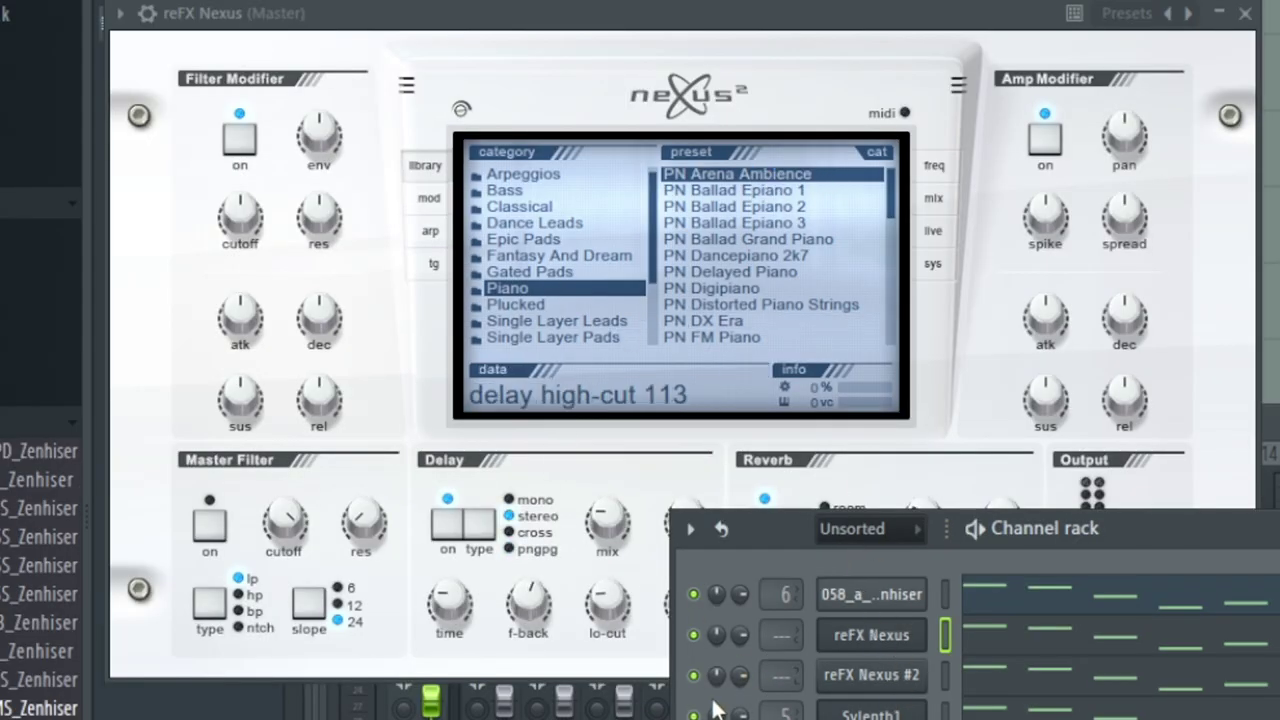
key(space)
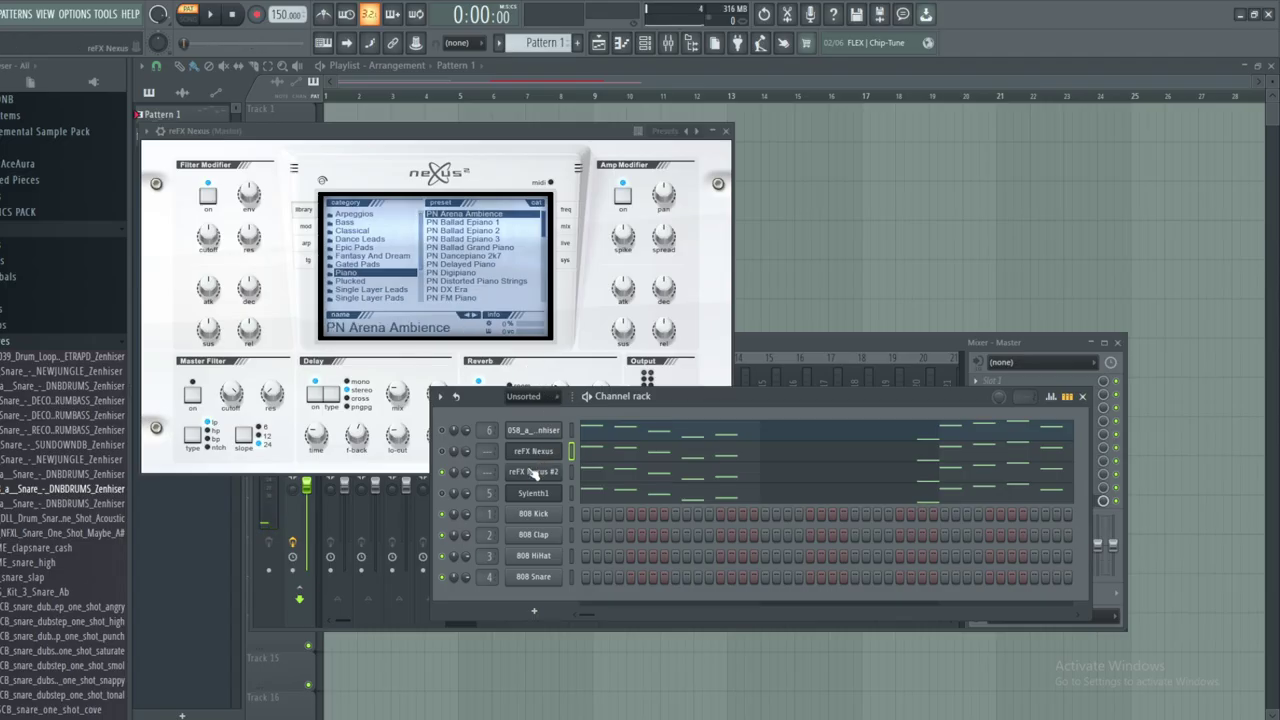
- Load the PN Ibiza preset on reFX Nexus #2, close its window and play the layers
click(533, 471)
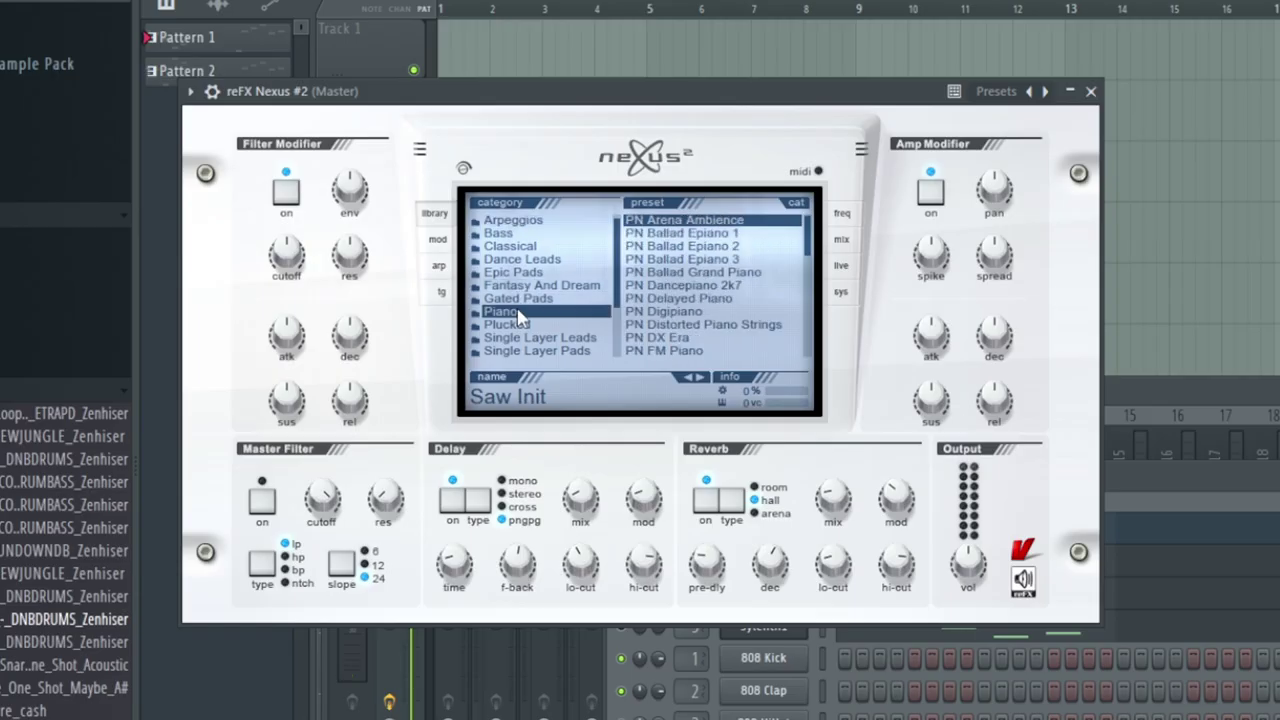
click(720, 325)
scroll(812, 250, down, 2)
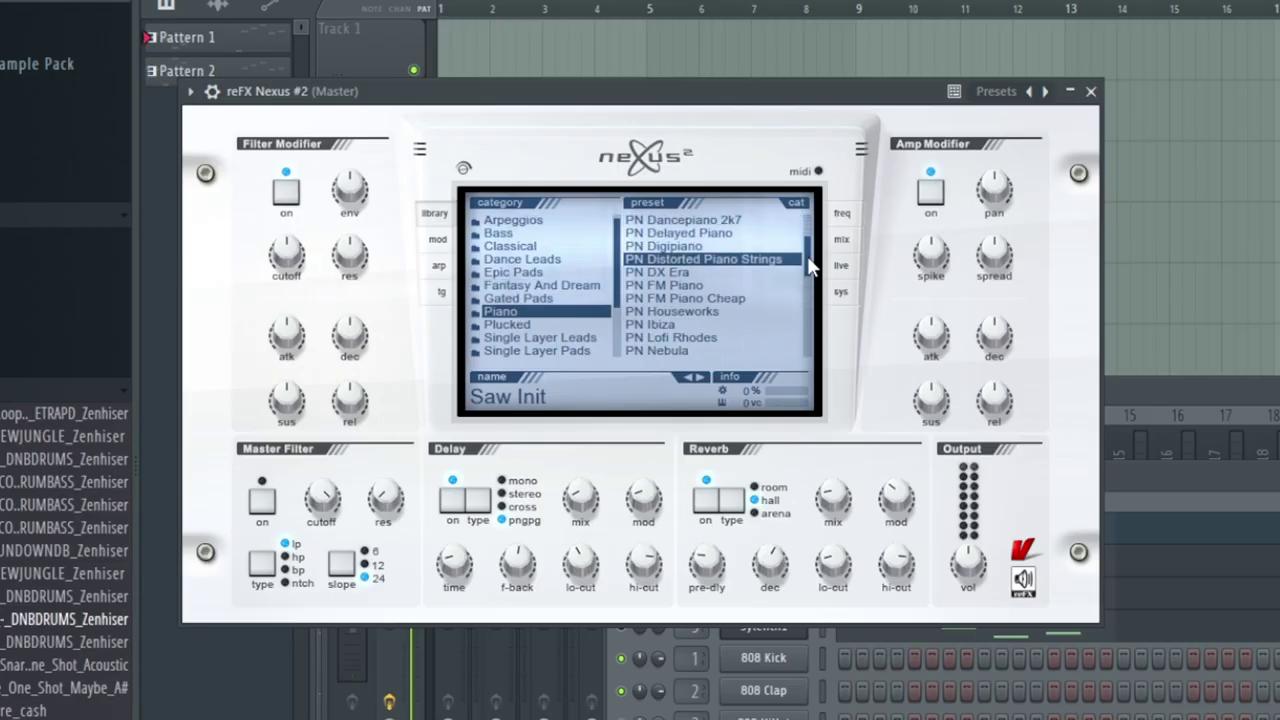
click(680, 324)
click(1091, 91)
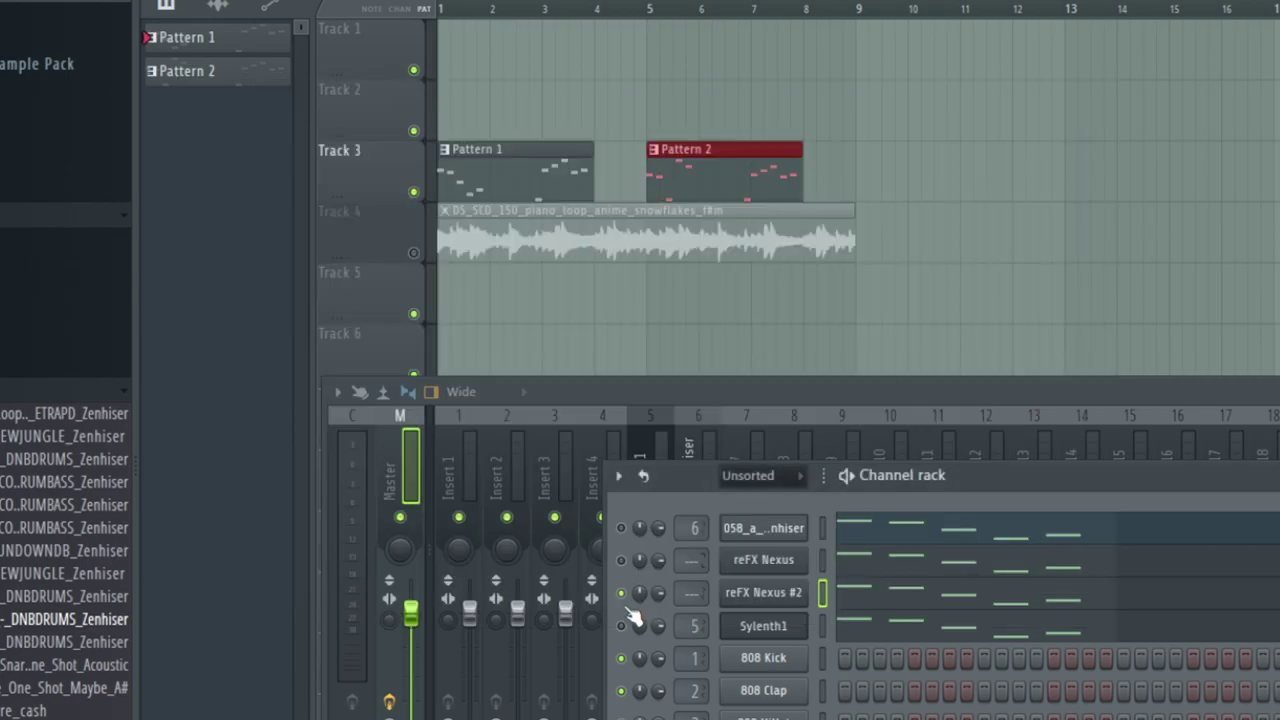
click(212, 15)
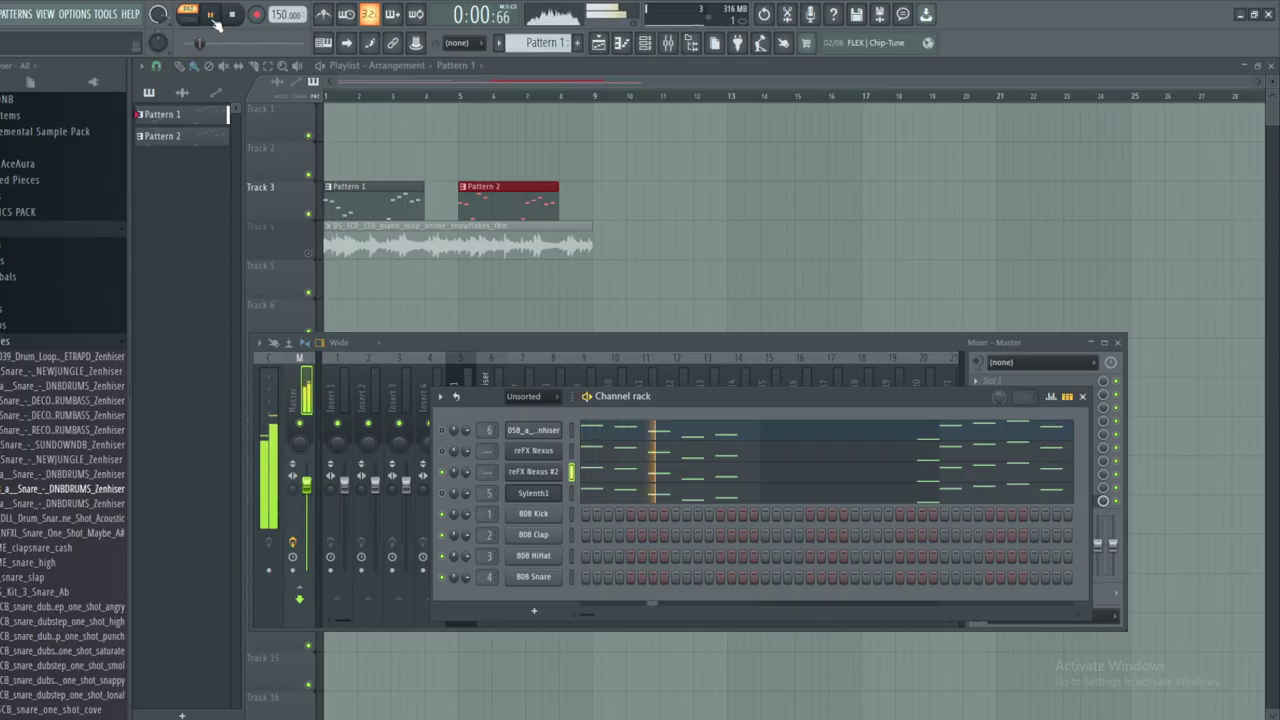
- Replay from bar 1, view the Sylenth1 mixer track's effect chain and open its options menu
click(212, 15)
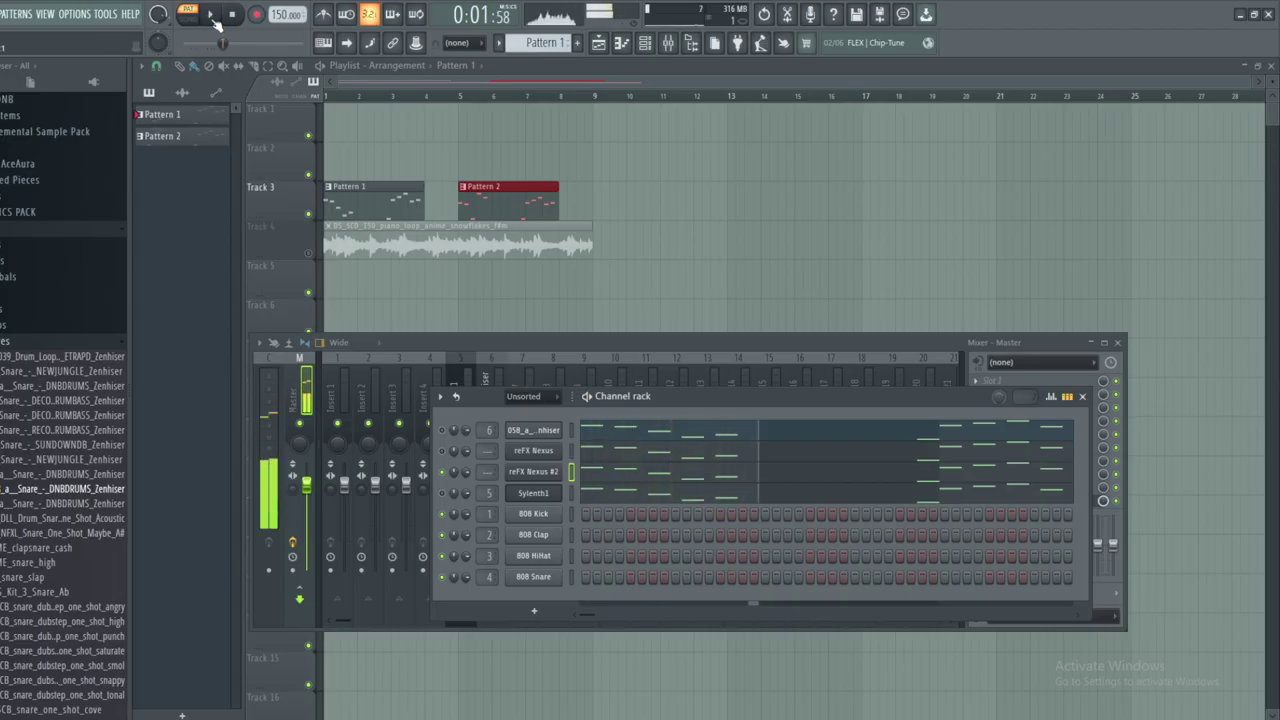
key(F7)
click(232, 15)
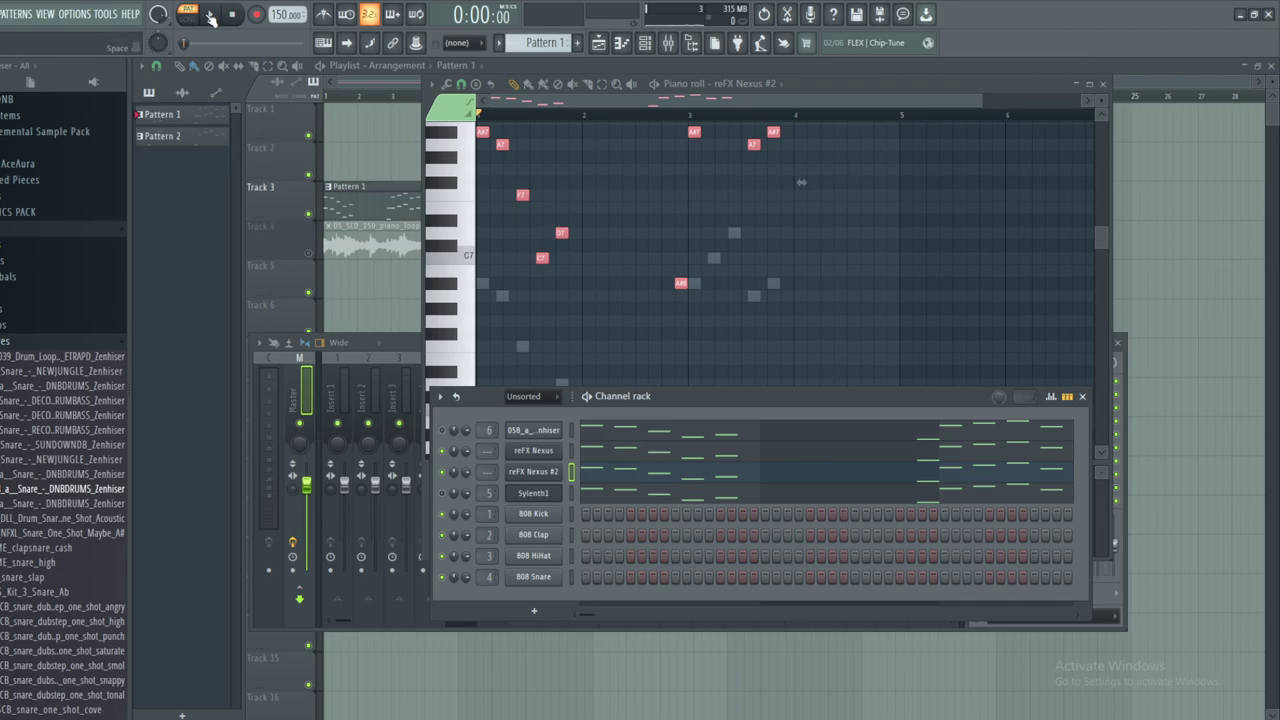
click(212, 15)
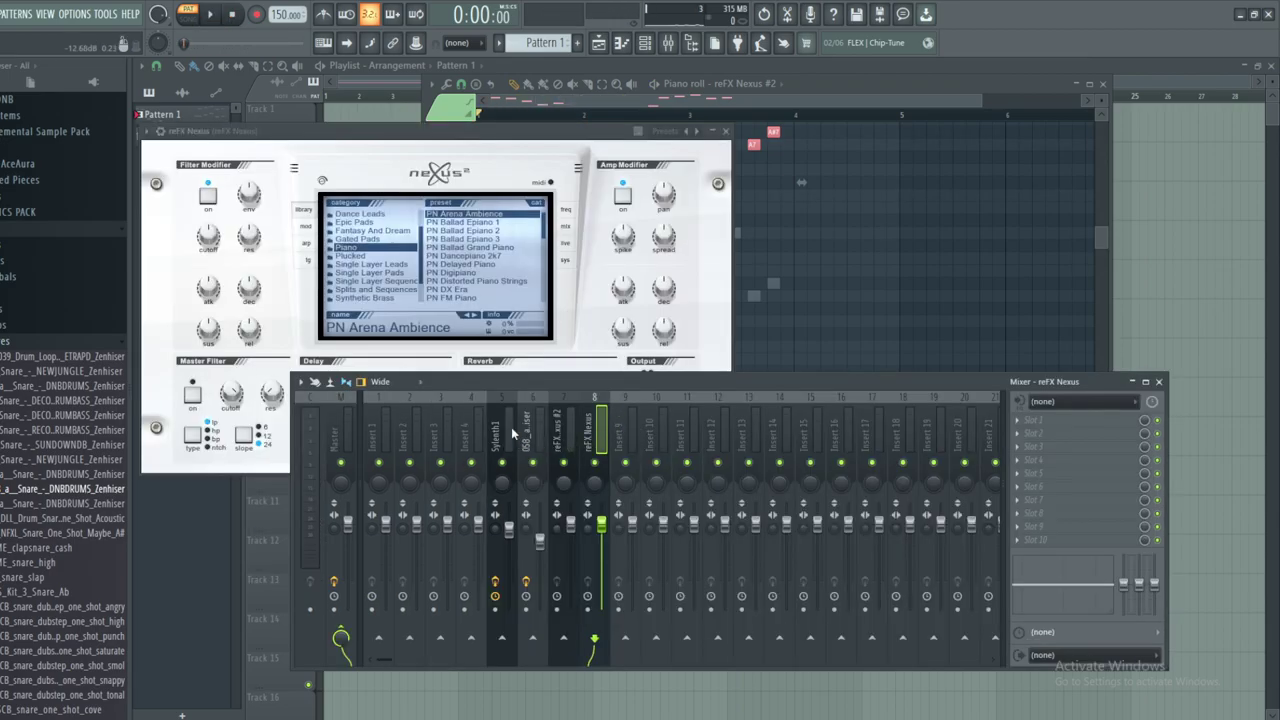
click(512, 431)
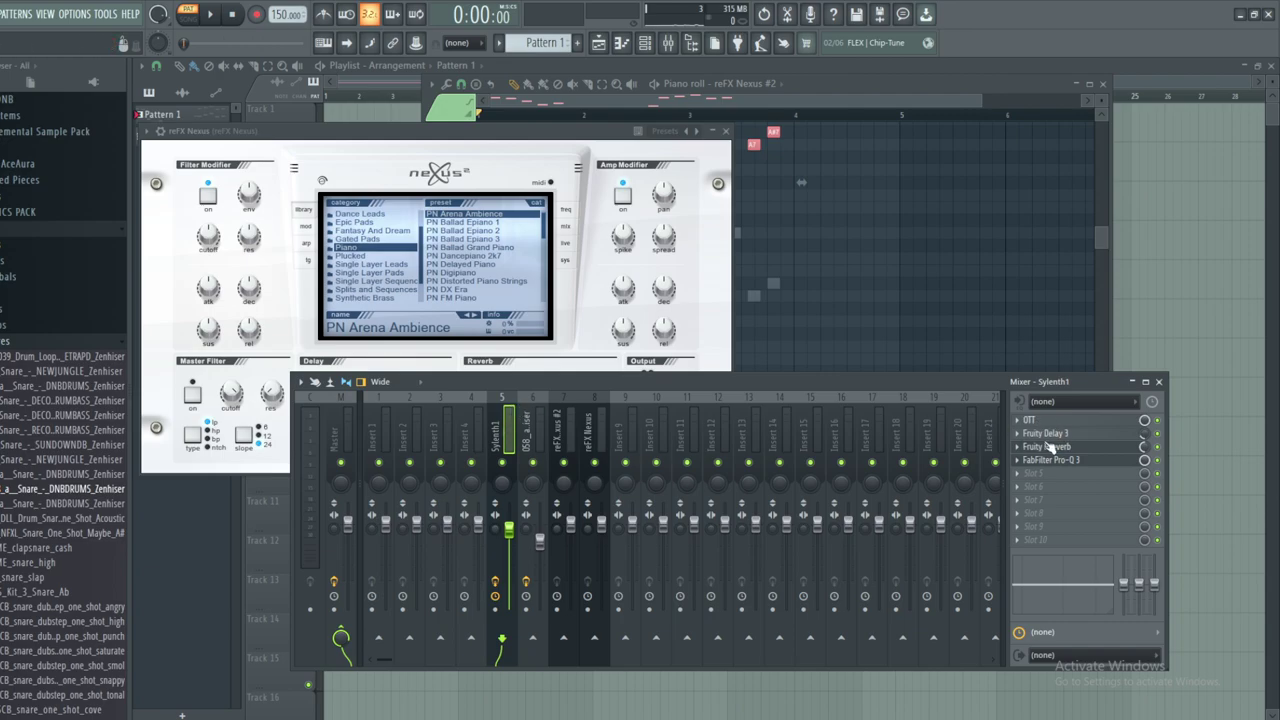
drag(560, 377, 566, 370)
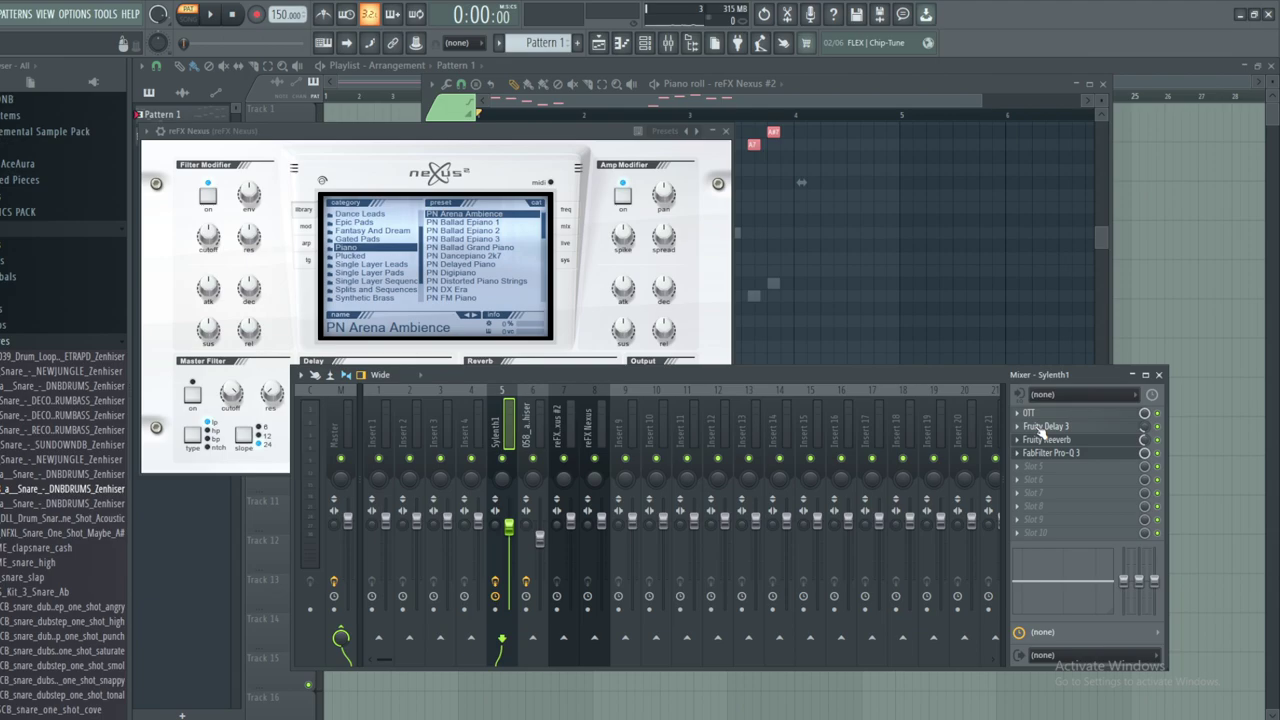
right_click(513, 432)
- Load the SOUNDSTORM PLUCK mixer state onto Nexus mixer tracks 7 and 8
mouse_move(600, 389)
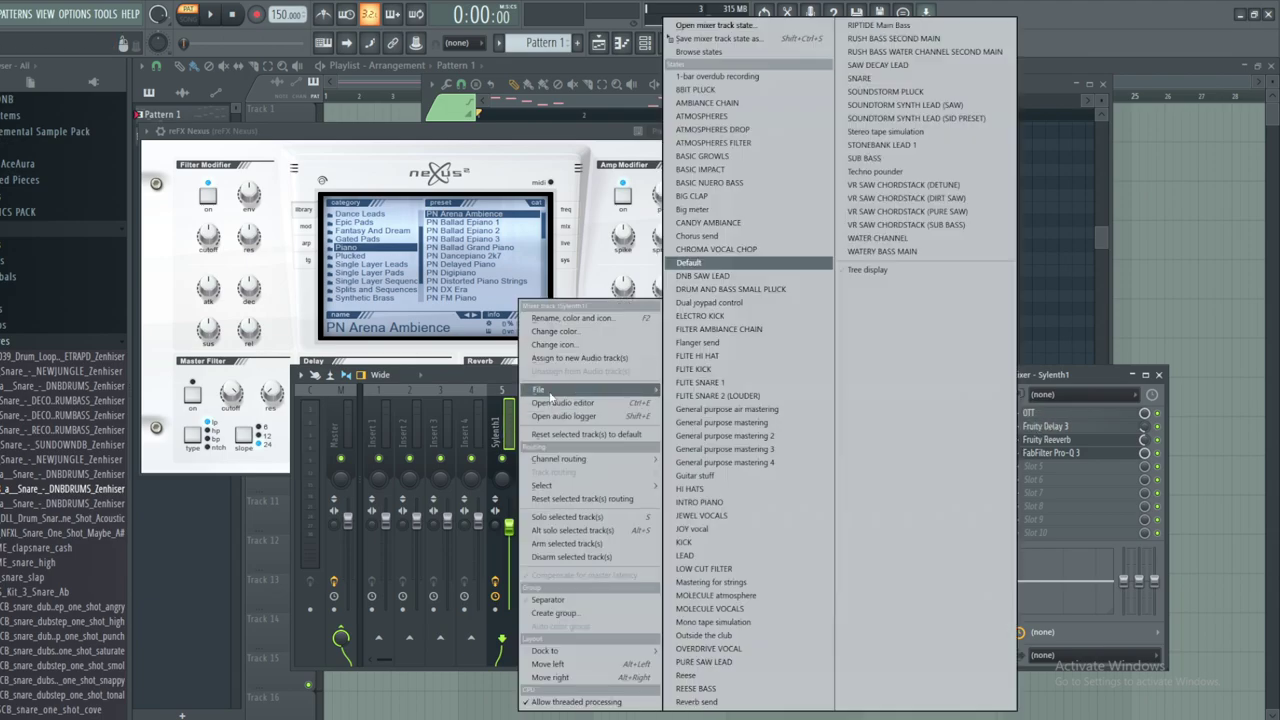
key(Escape)
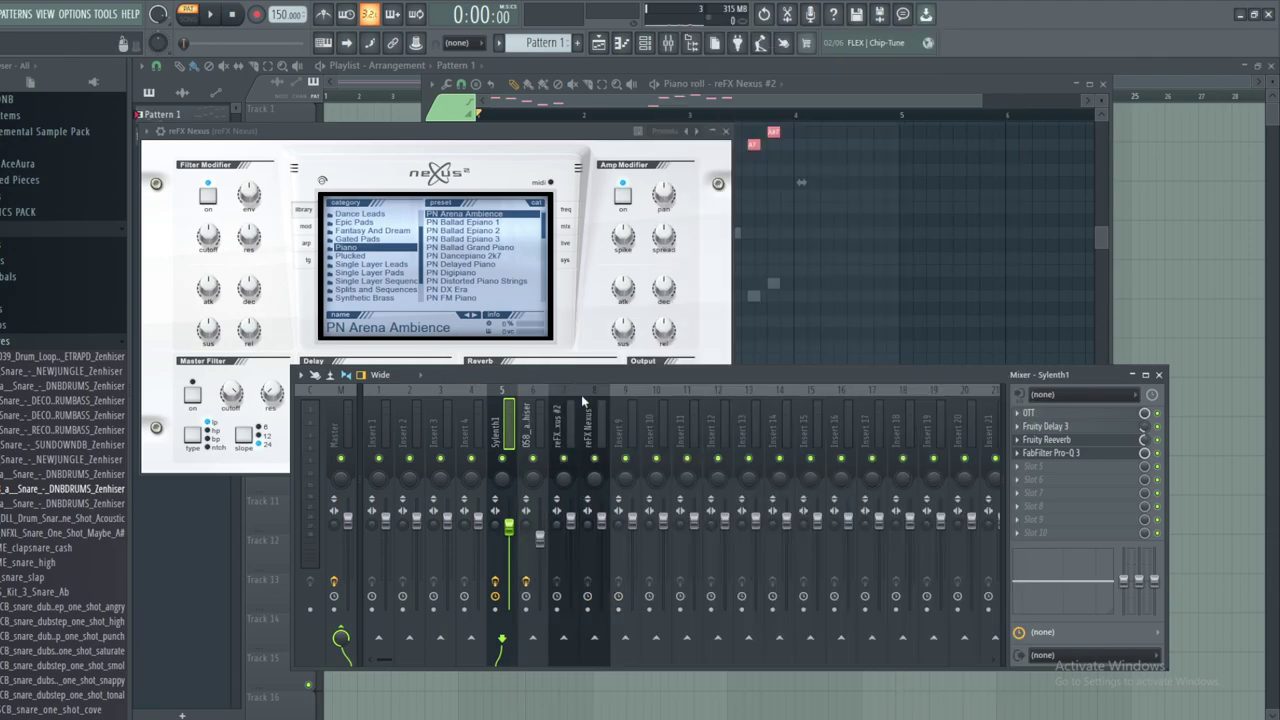
click(571, 420)
right_click(571, 420)
mouse_move(600, 389)
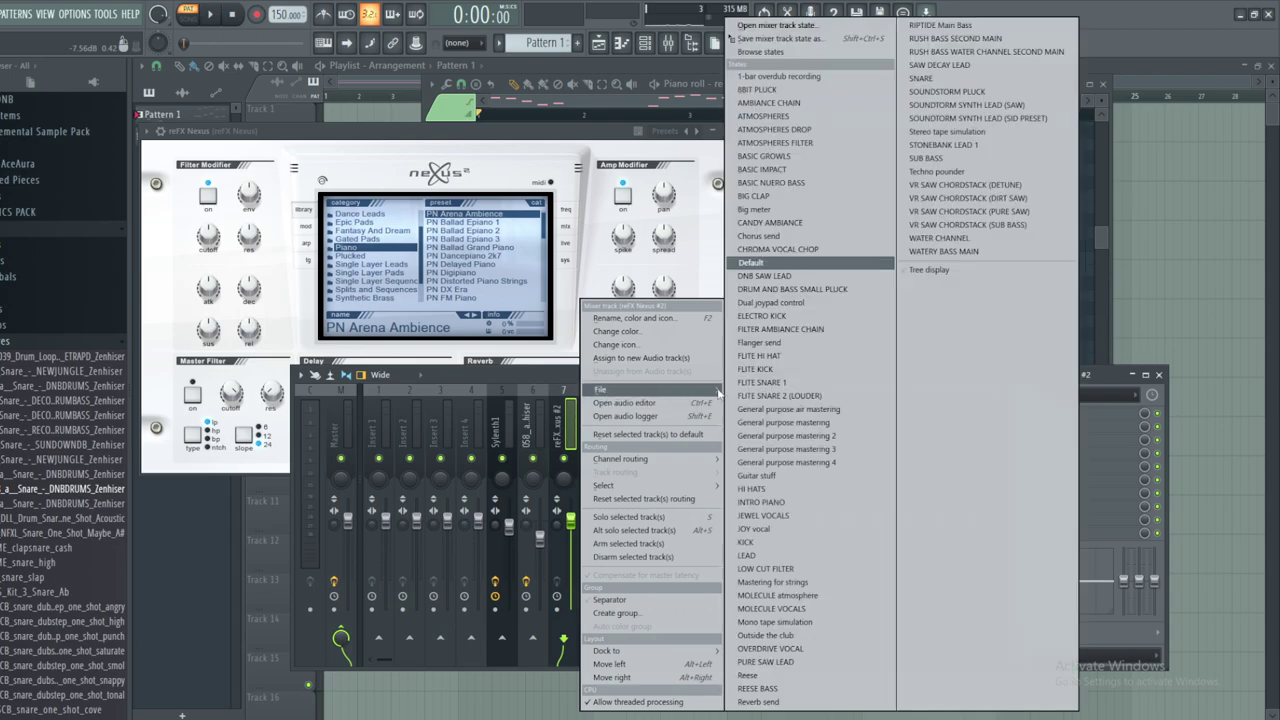
click(979, 92)
click(600, 420)
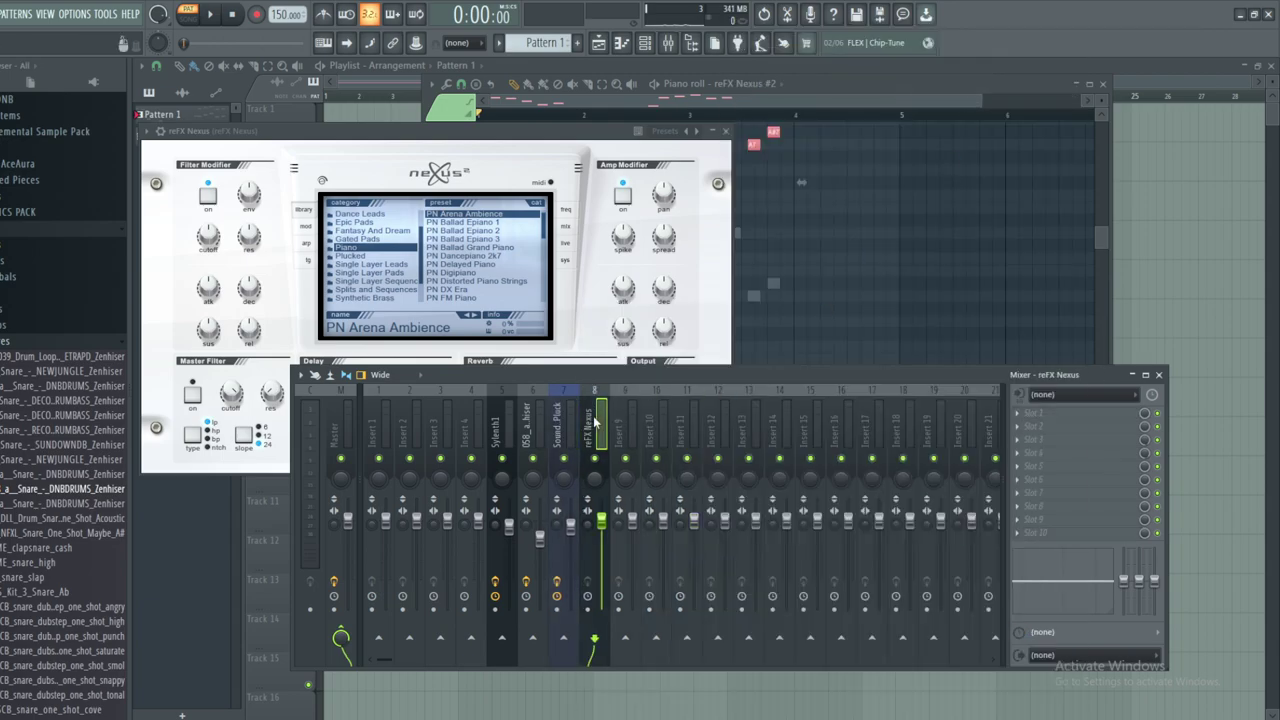
right_click(600, 420)
mouse_move(631, 389)
click(979, 92)
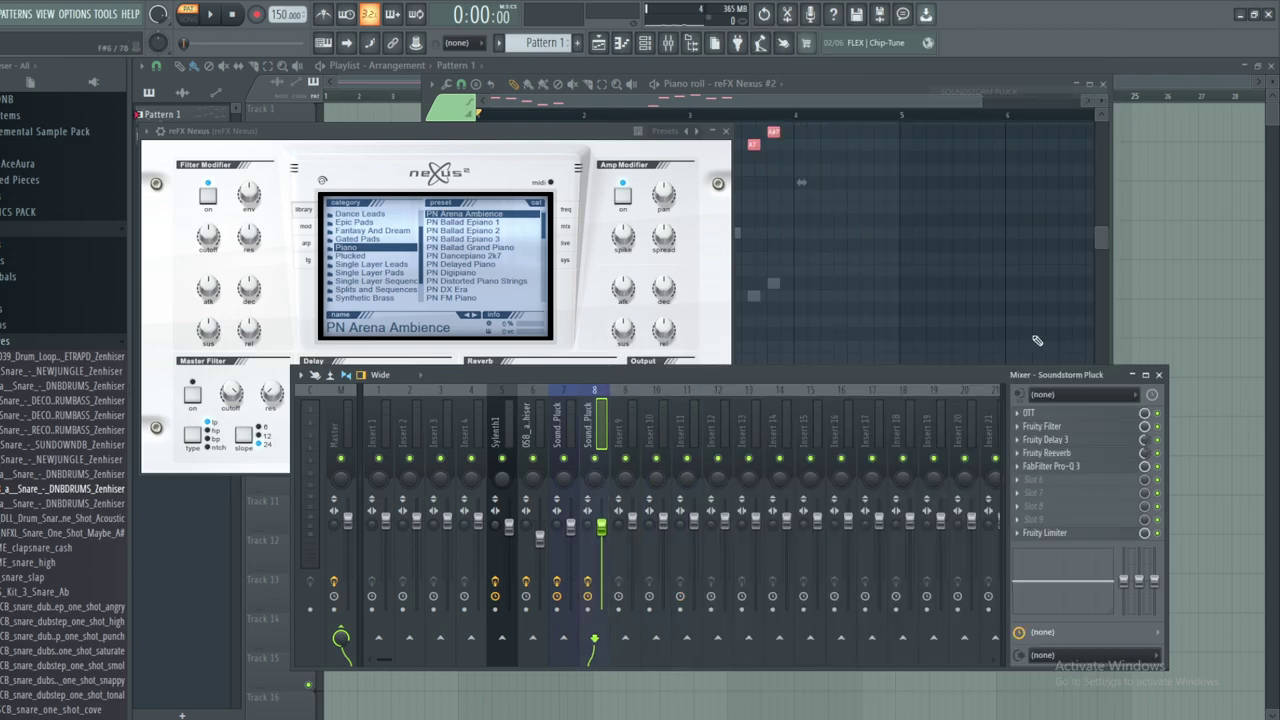
- Inspect the Fruity Delay 3 and Fruity Reeverb settings in the chain
click(1060, 440)
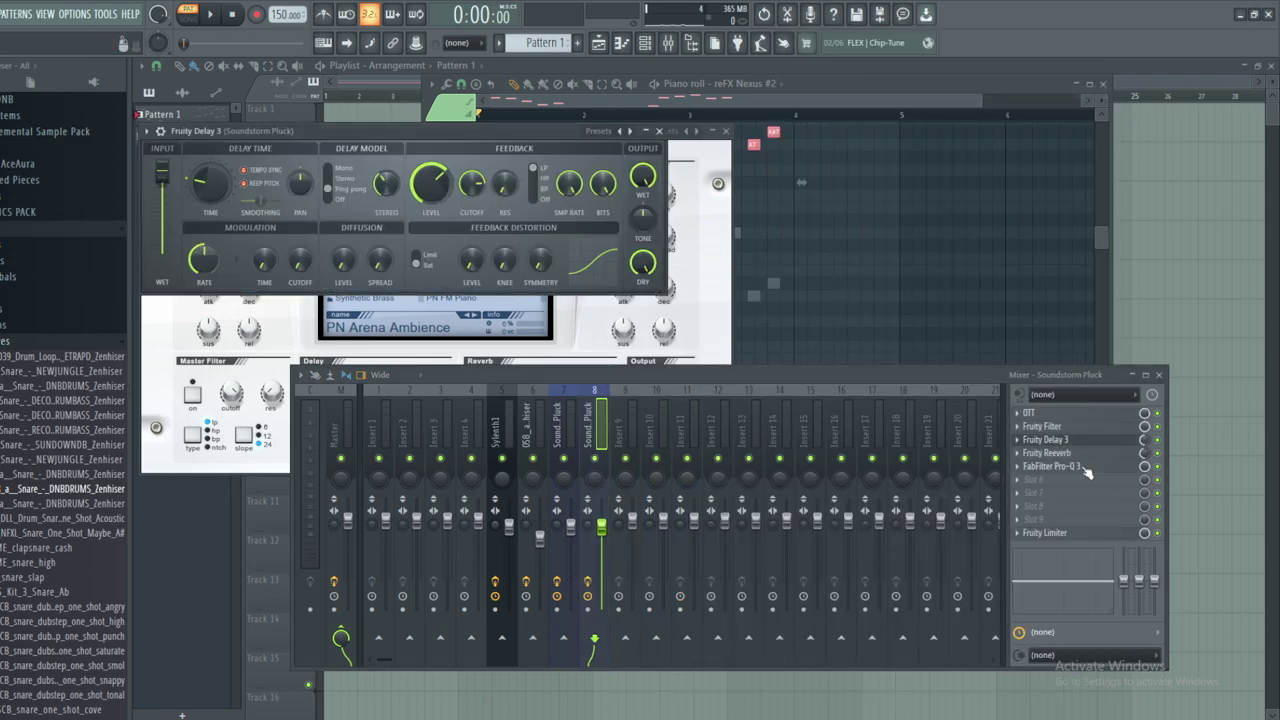
click(1047, 453)
click(498, 258)
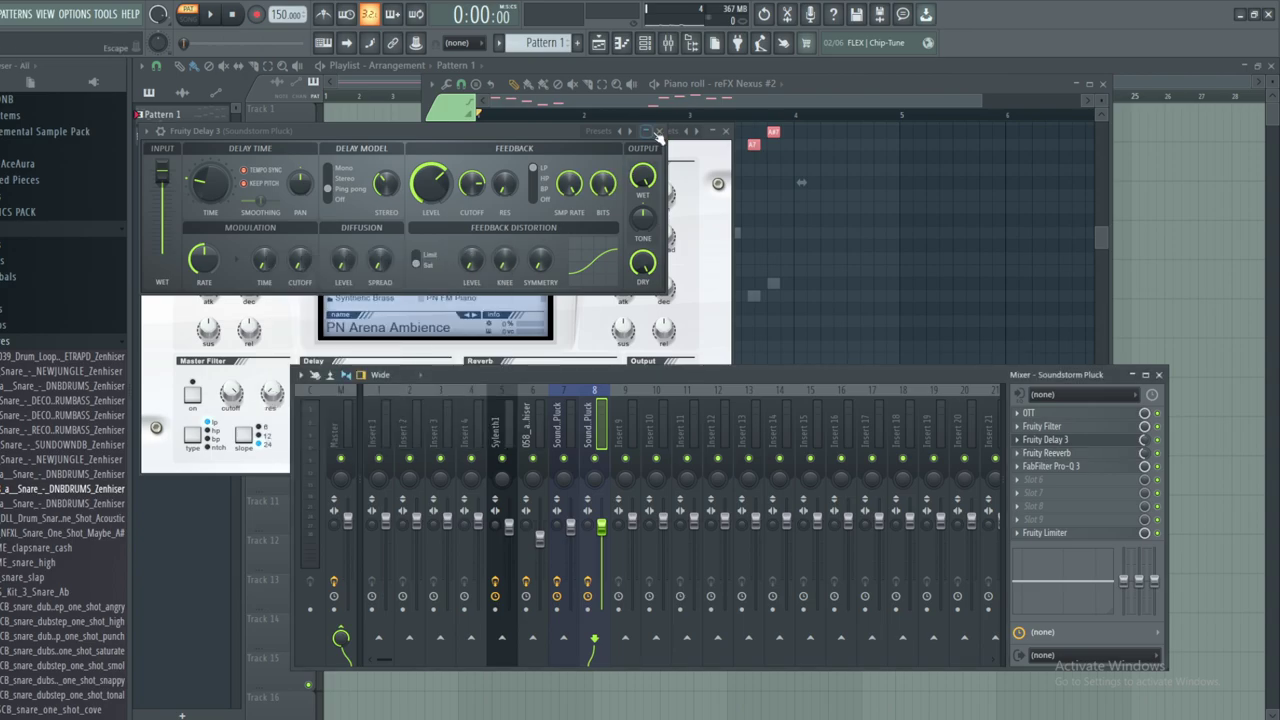
click(659, 131)
- Change Insert 1's routing to mixer track 8
click(386, 428)
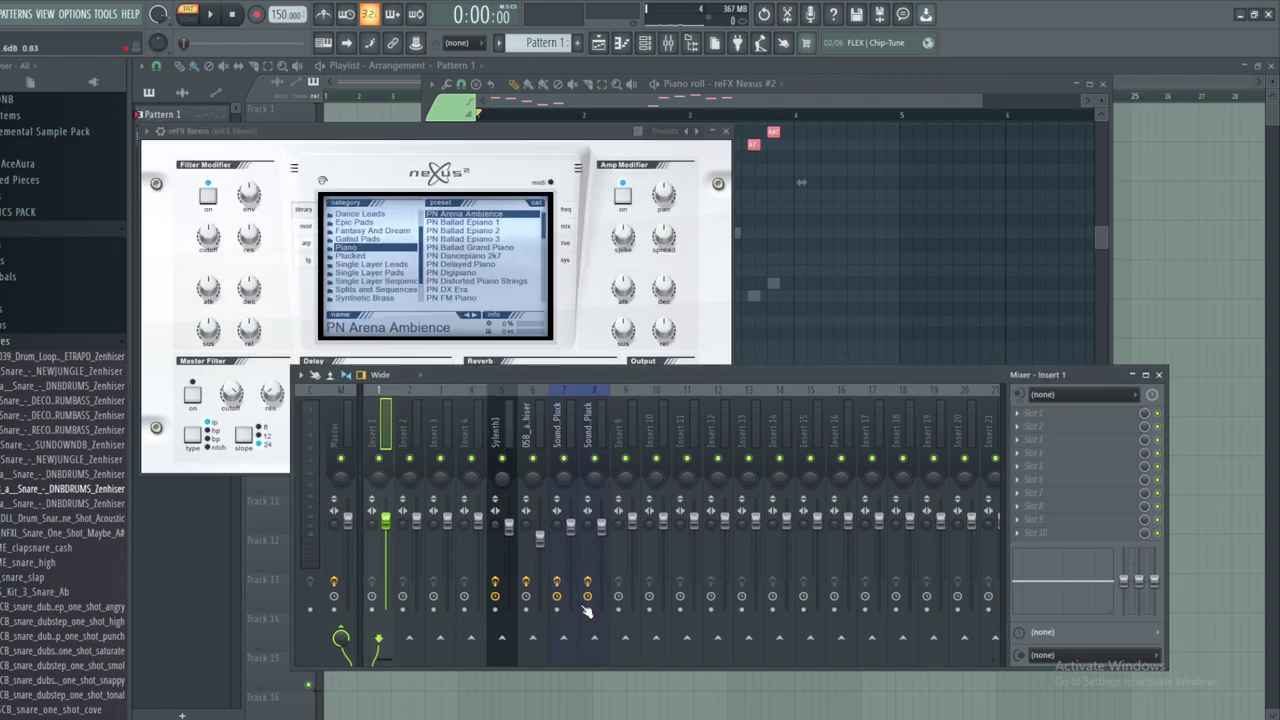
right_click(594, 638)
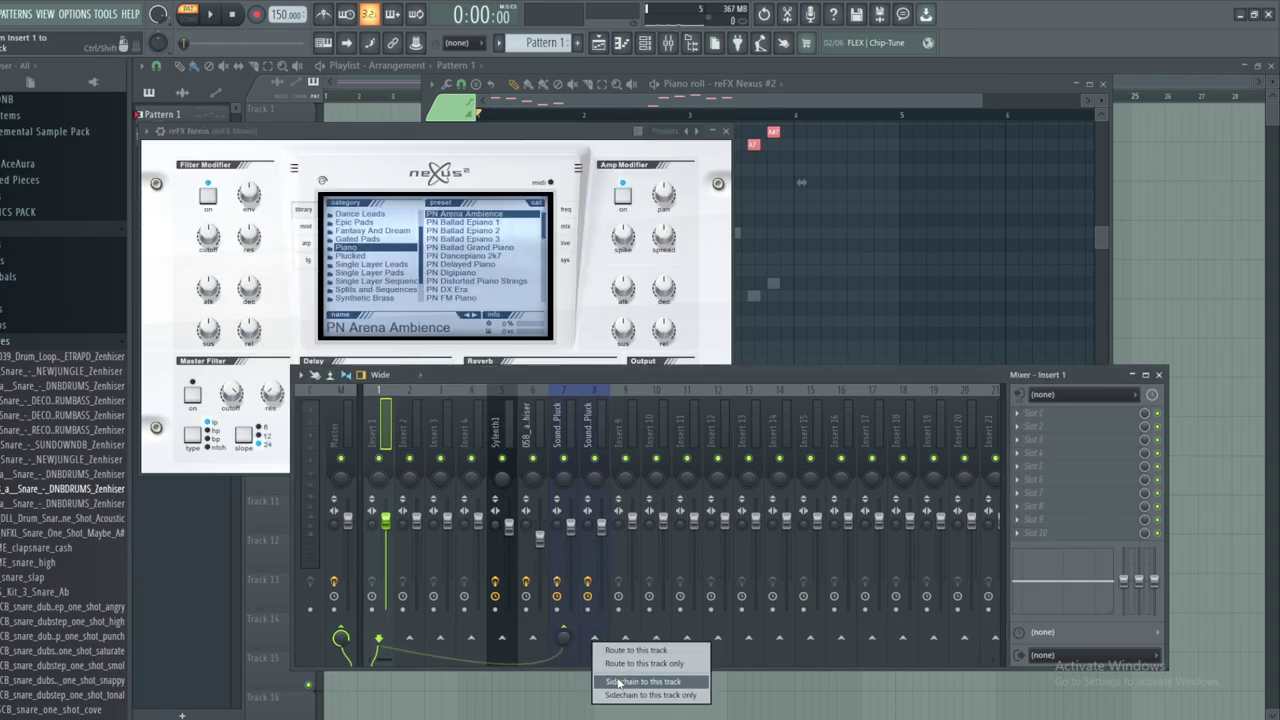
click(618, 682)
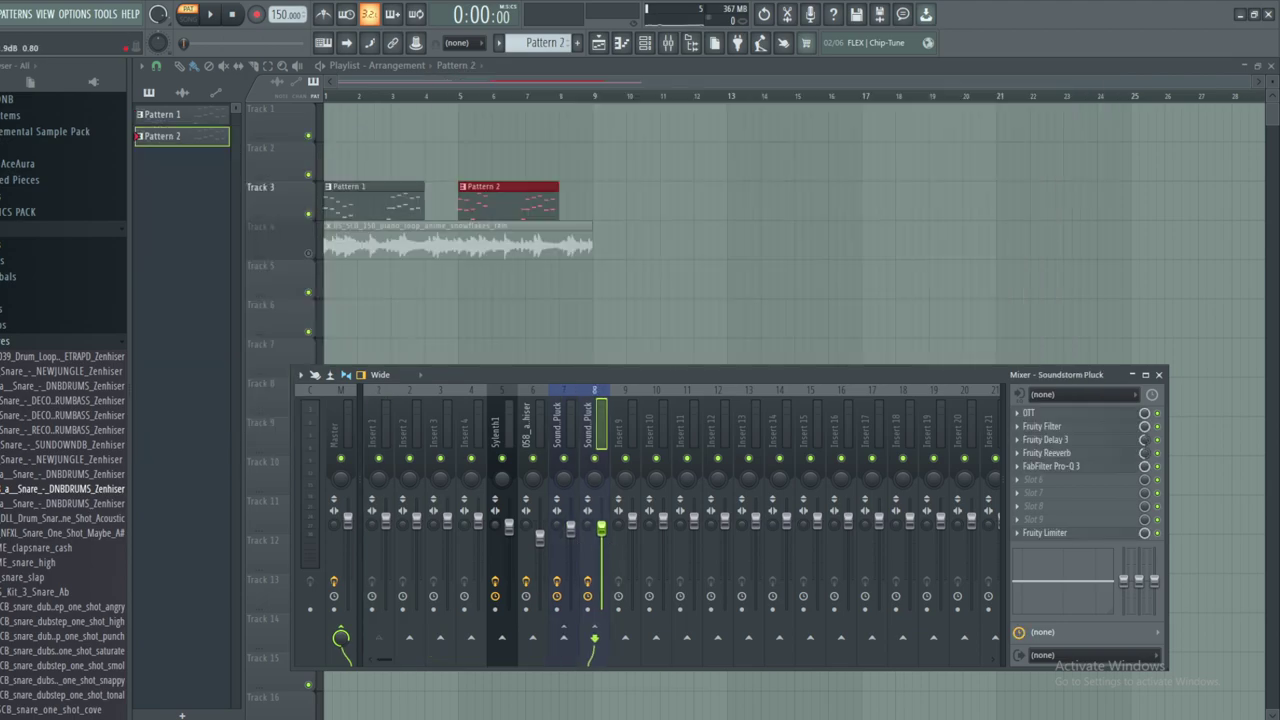
- Unmute the Track 4 piano loop and stretch its clip to end at bar 17
click(514, 535)
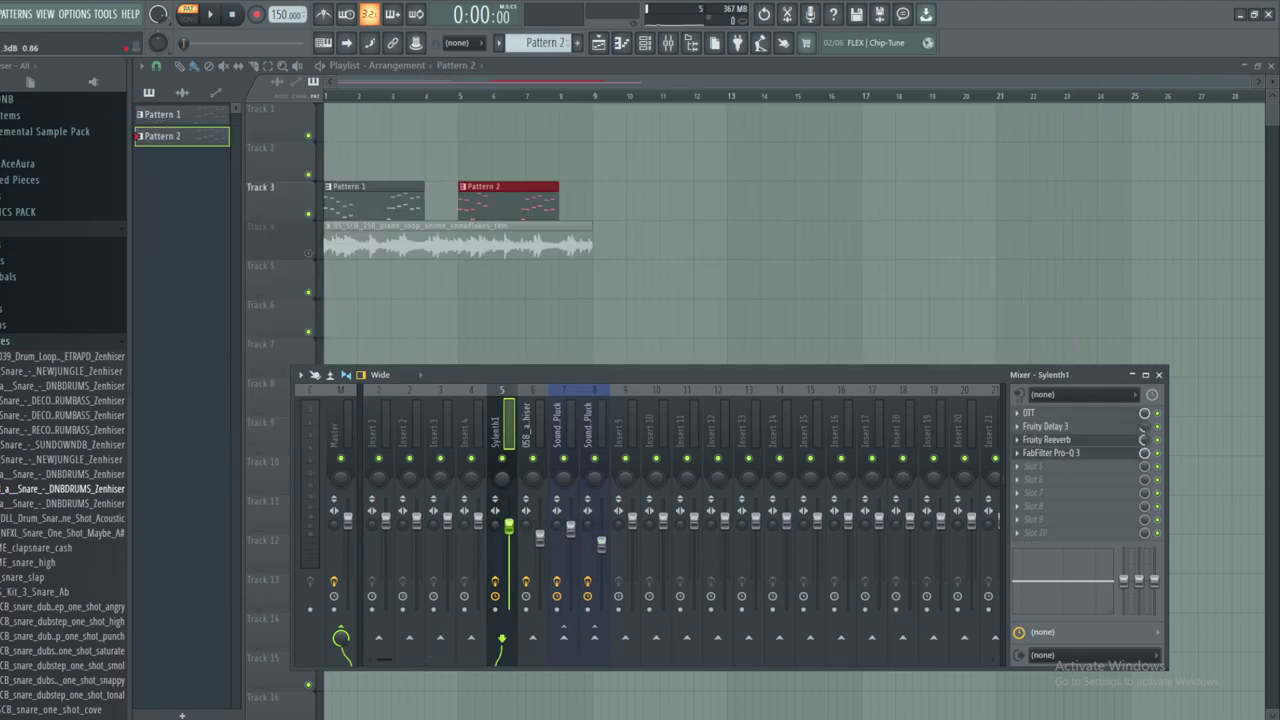
click(307, 252)
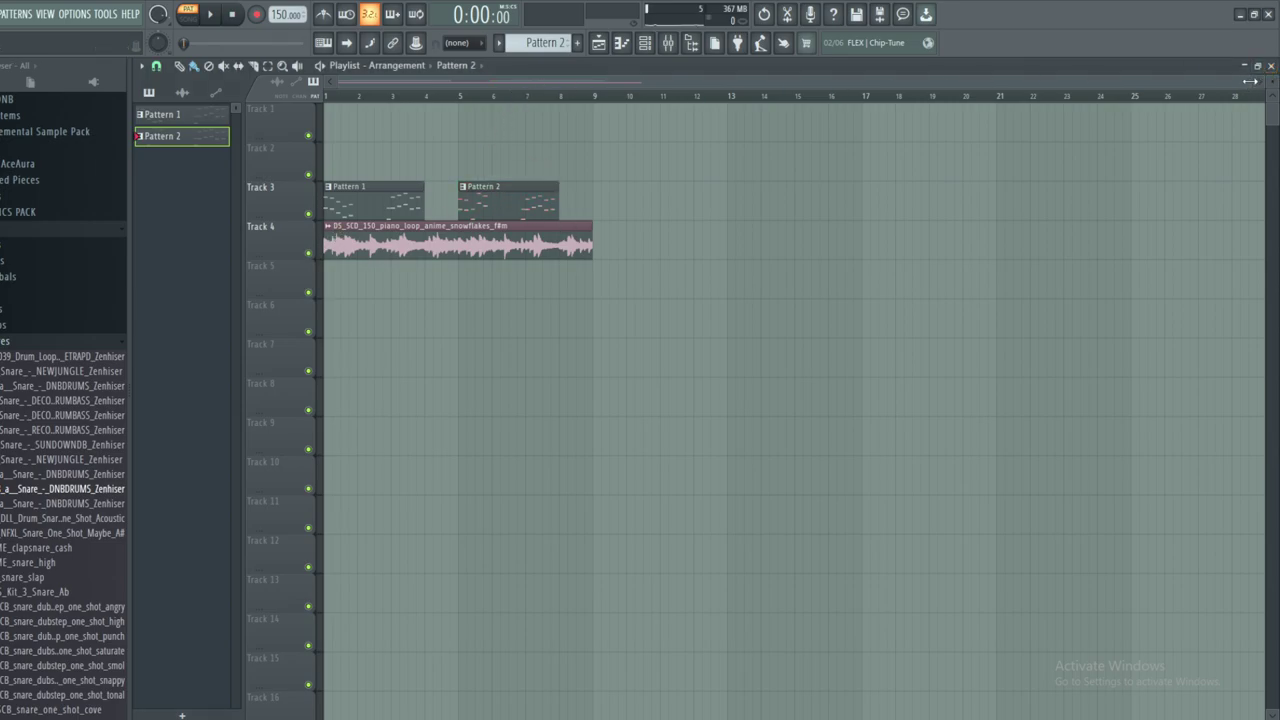
drag(1250, 81, 1052, 82)
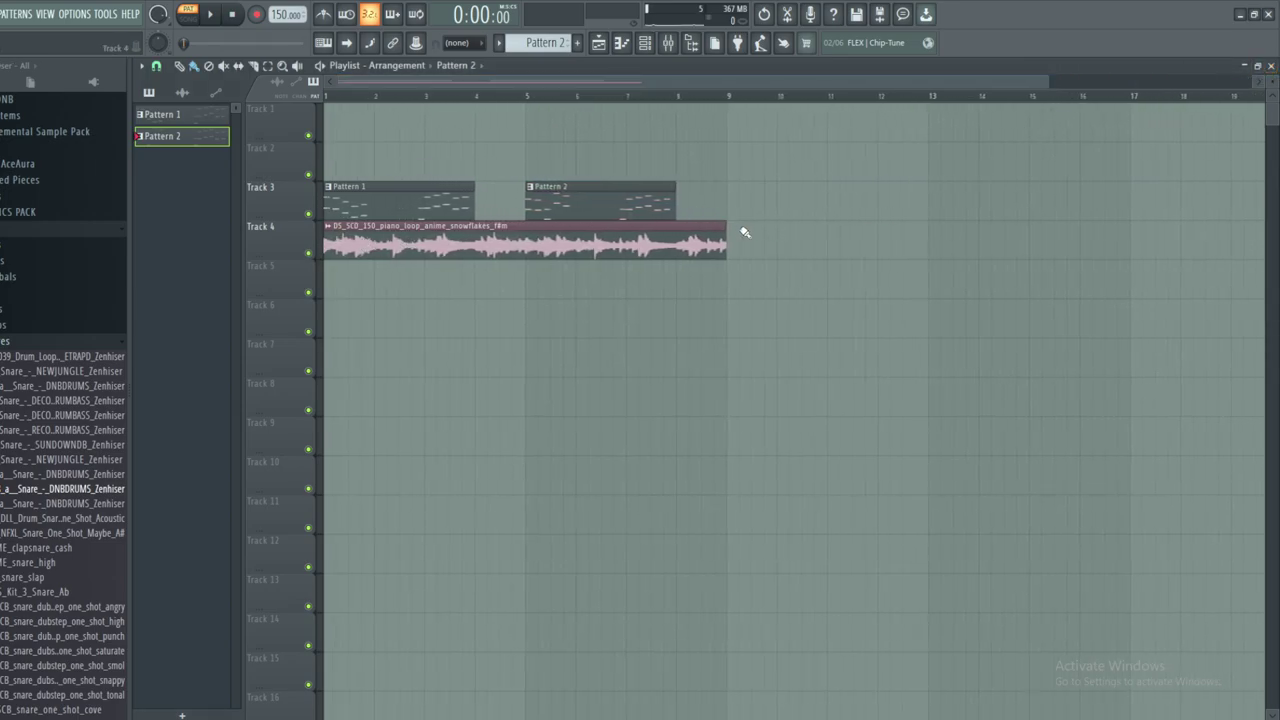
drag(726, 228, 1120, 226)
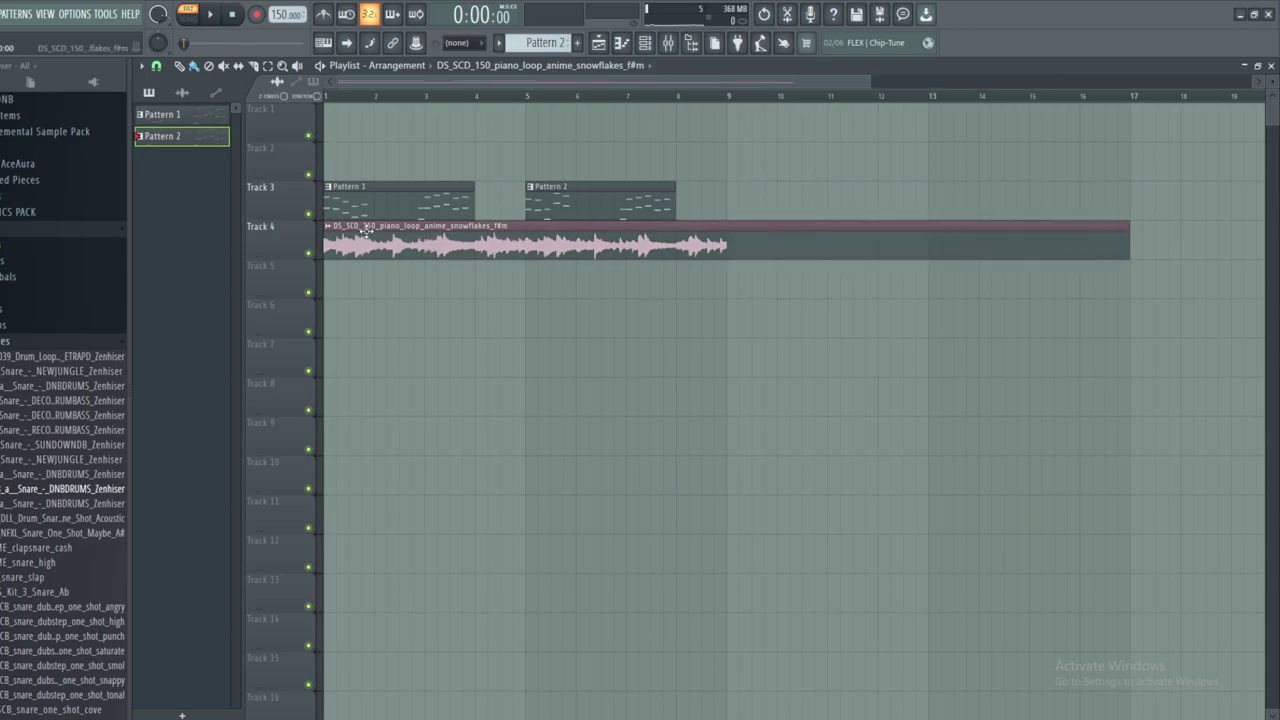
- Solo Track 4, preview it in song mode, then unsolo so all tracks play
click(308, 252)
right_click(308, 252)
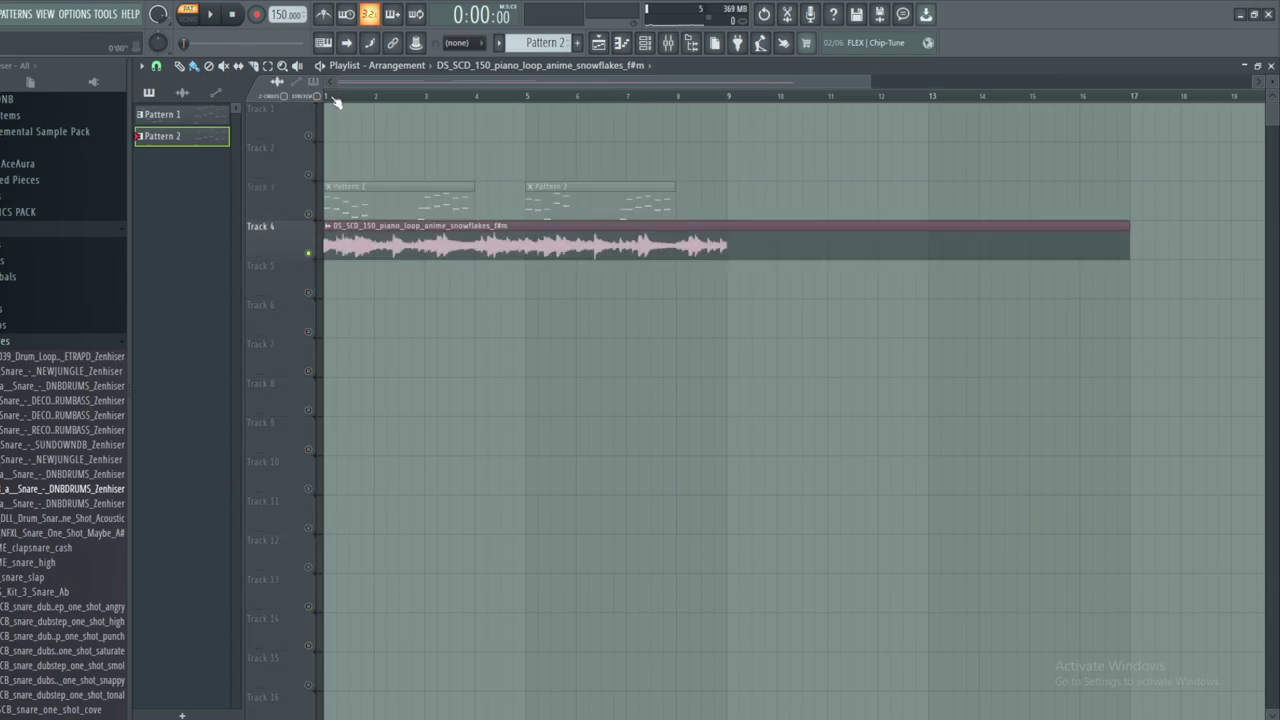
key(l)
click(213, 15)
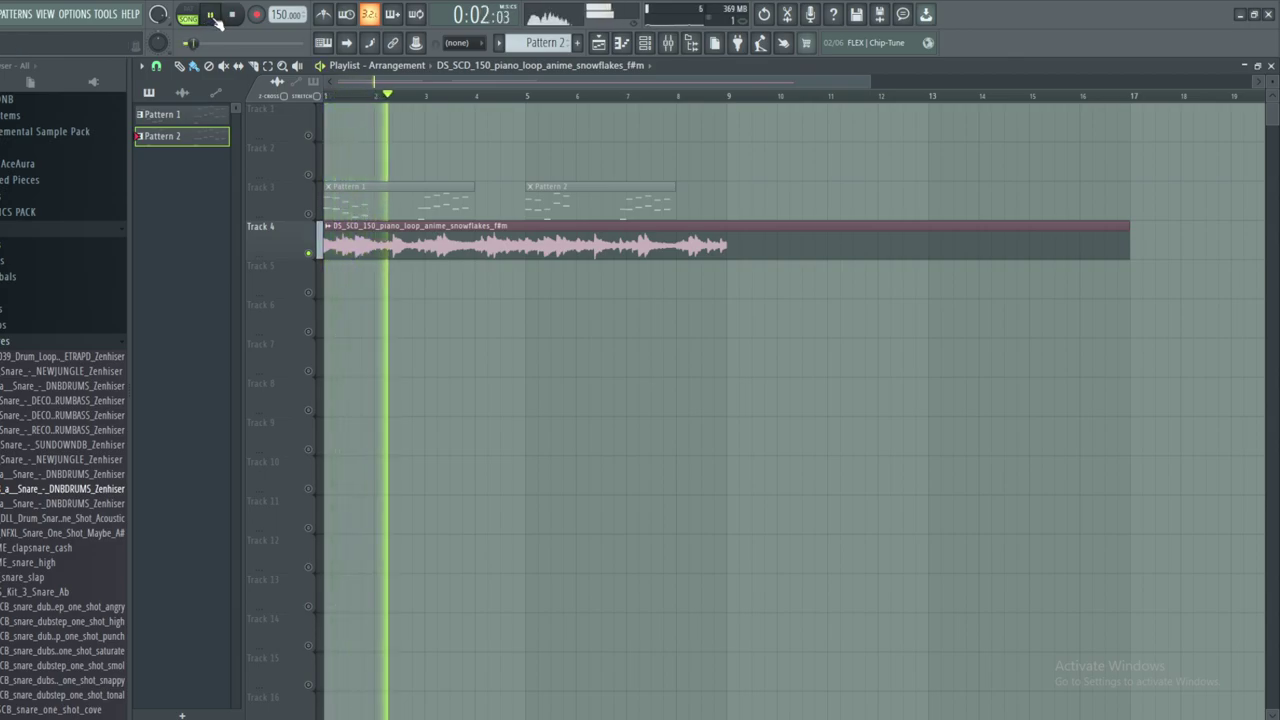
click(234, 16)
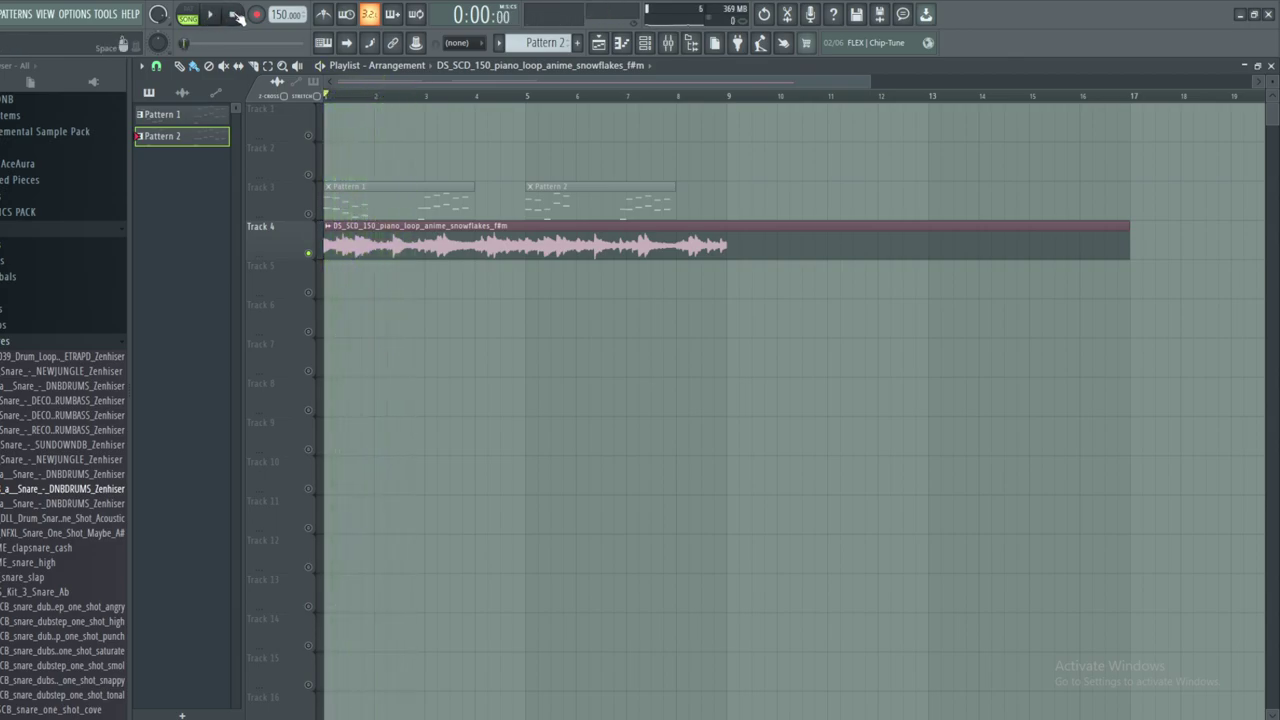
right_click(310, 249)
click(316, 258)
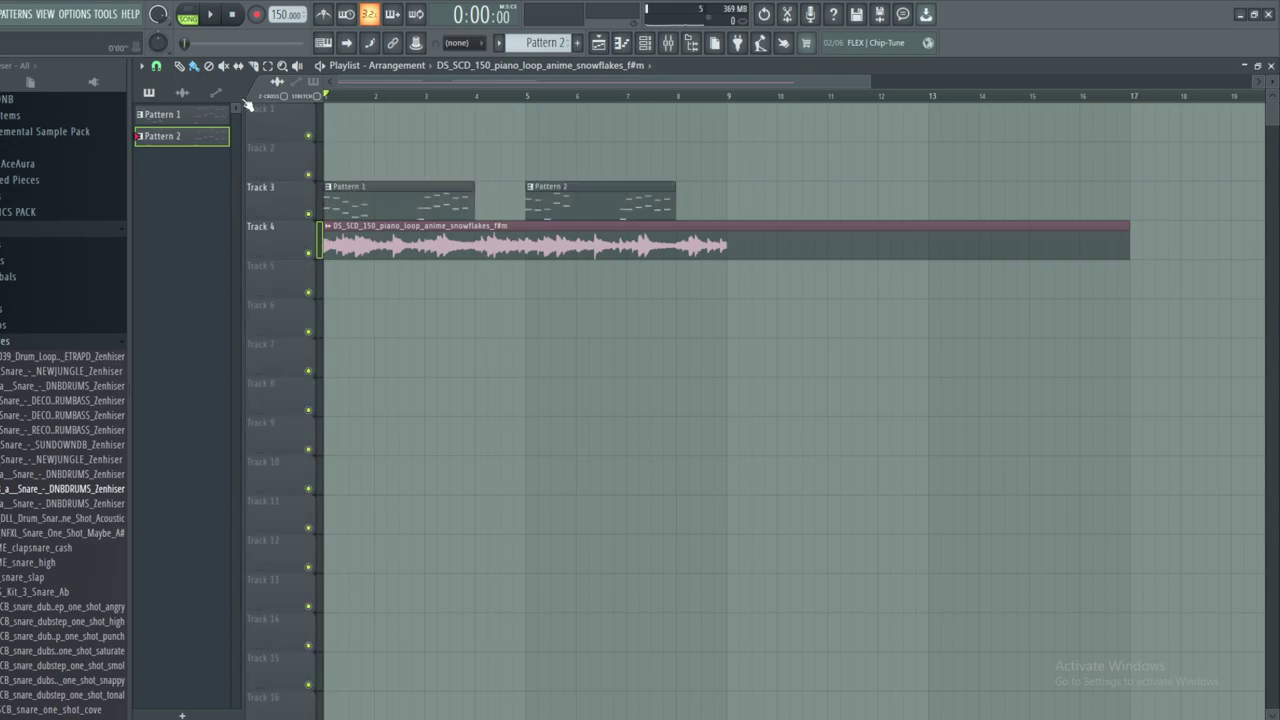
click(211, 16)
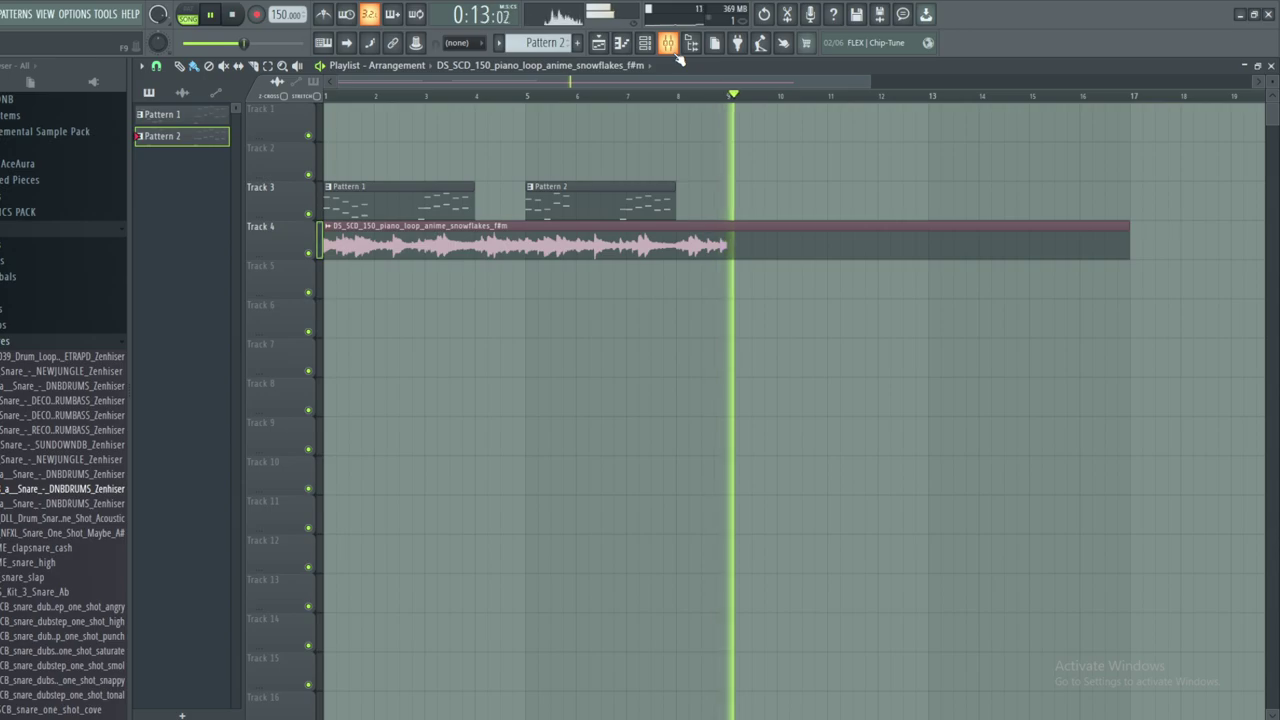
click(231, 16)
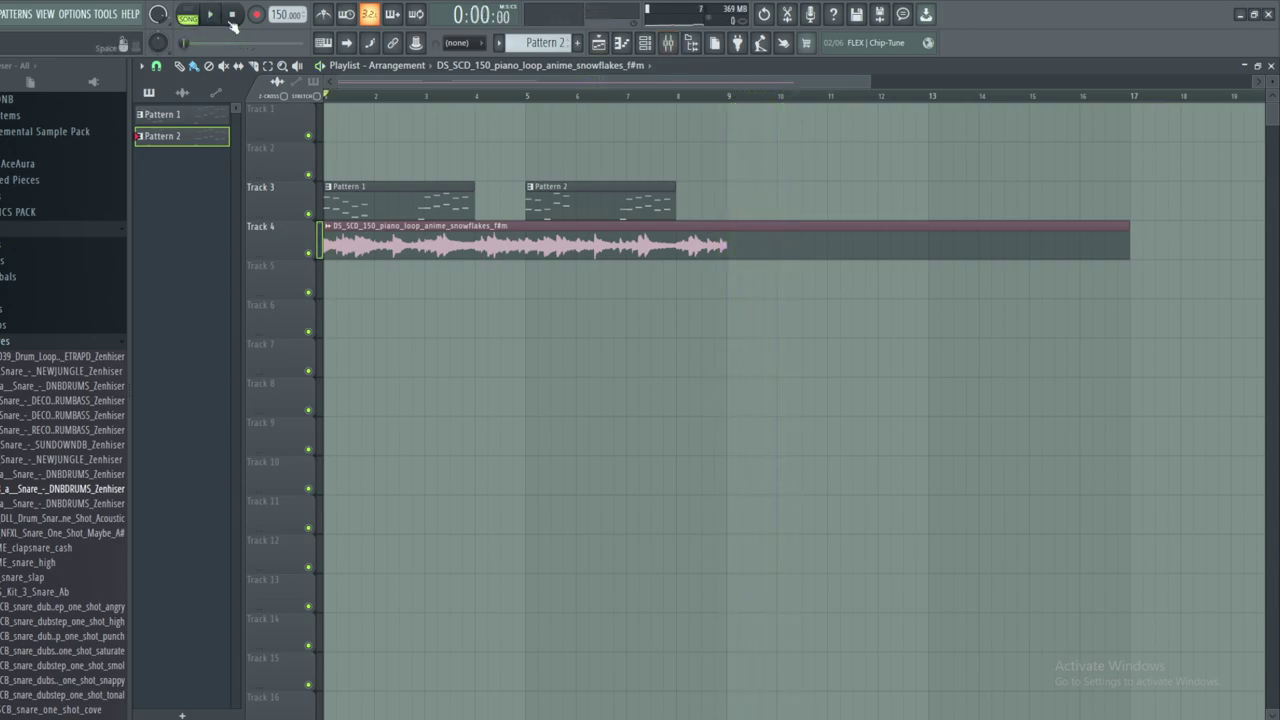